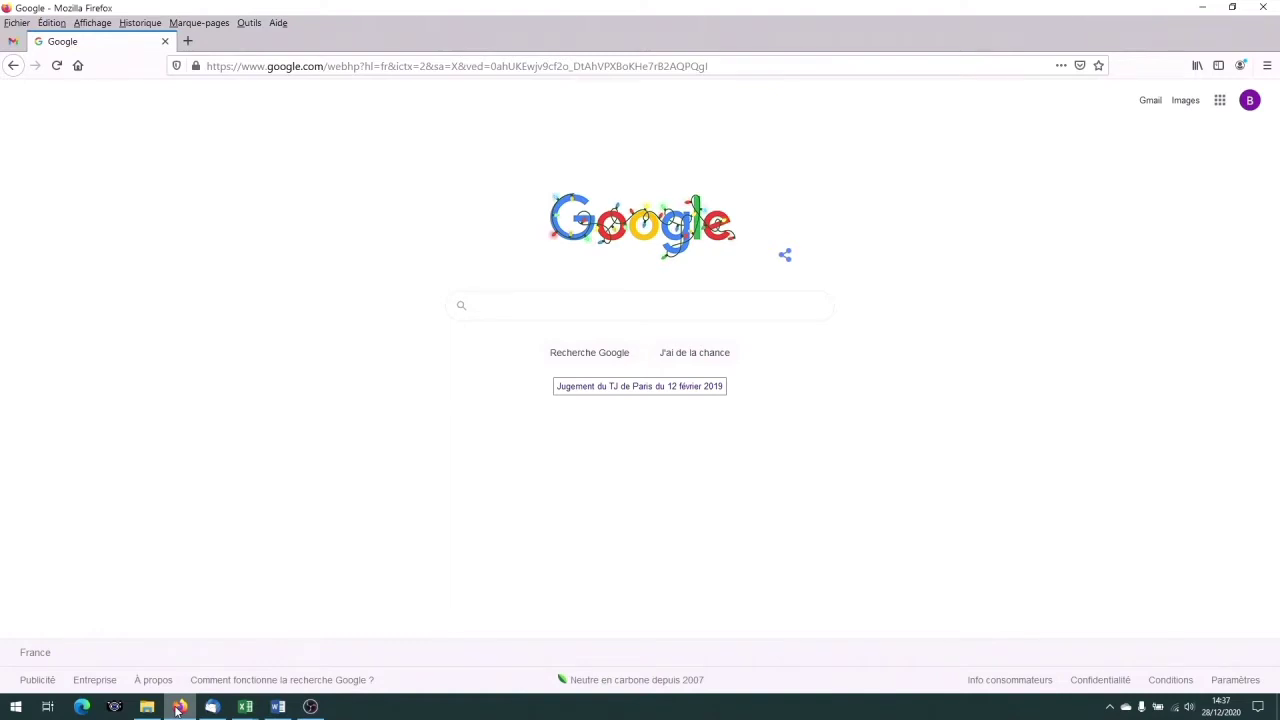
- Search Google for "route generator" and open the routegenerator.net website from the results
type("route")
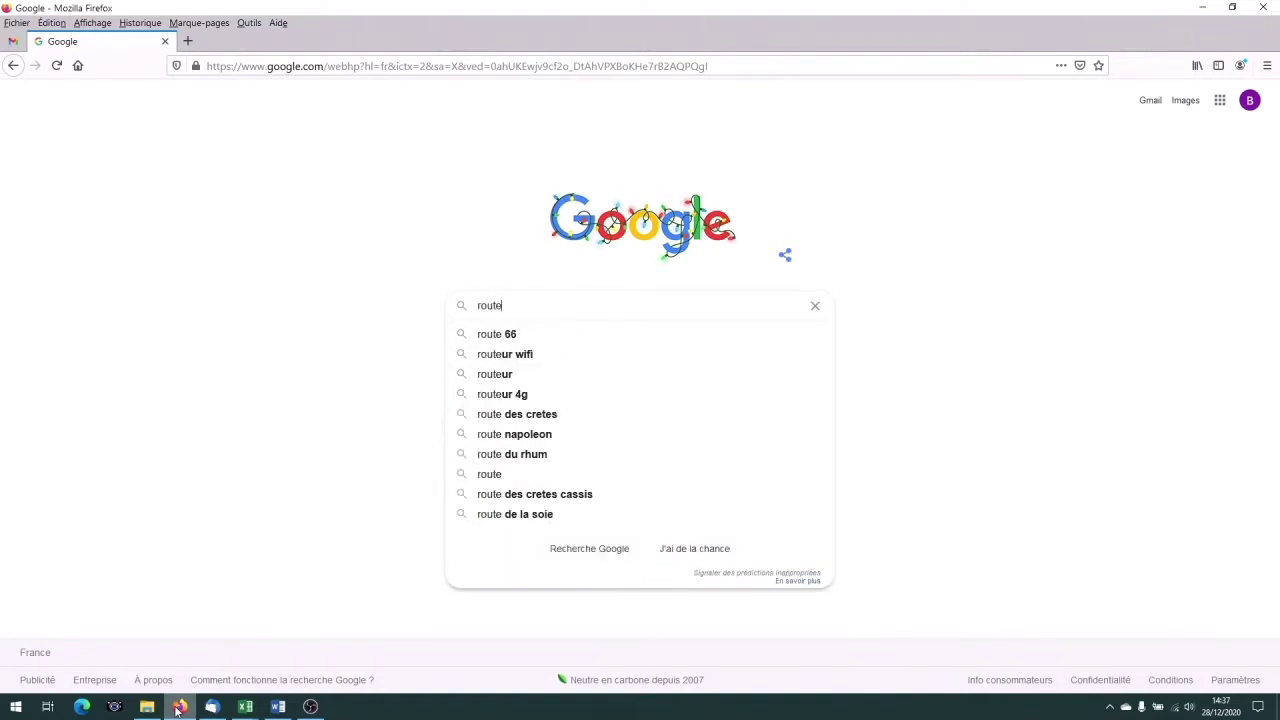
type(" generator")
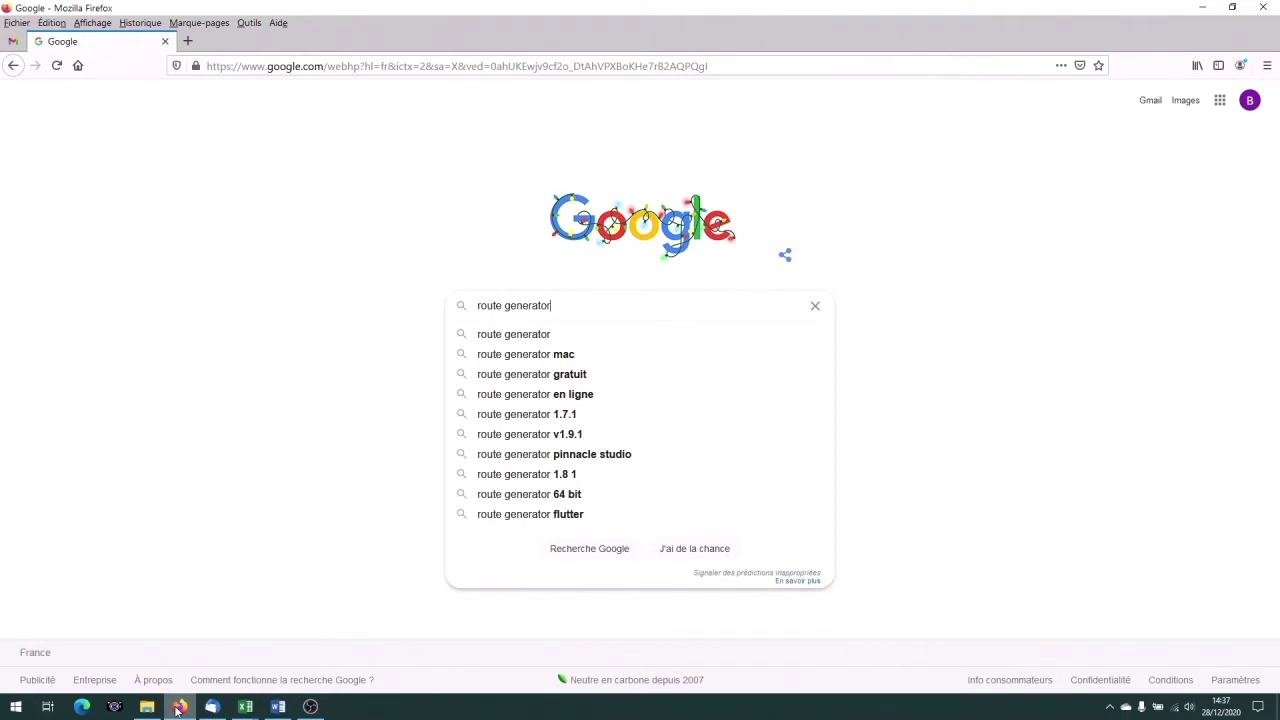
key("Return")
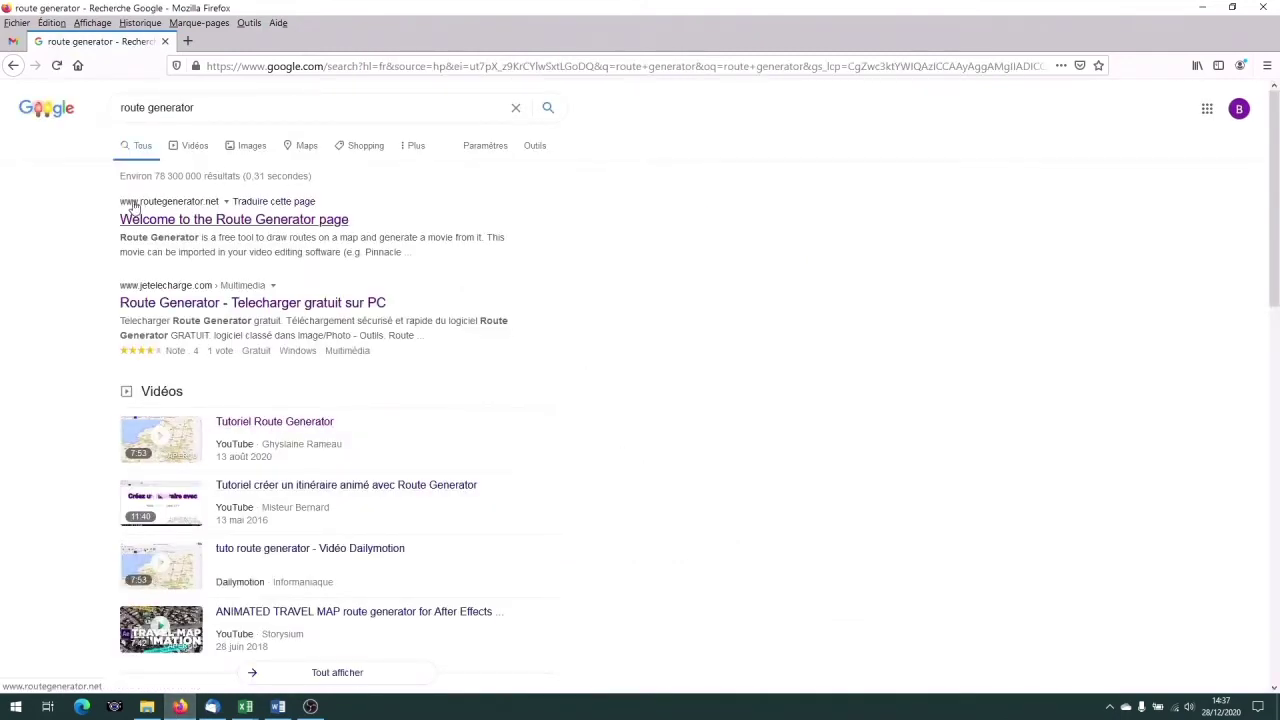
left_click(196, 220)
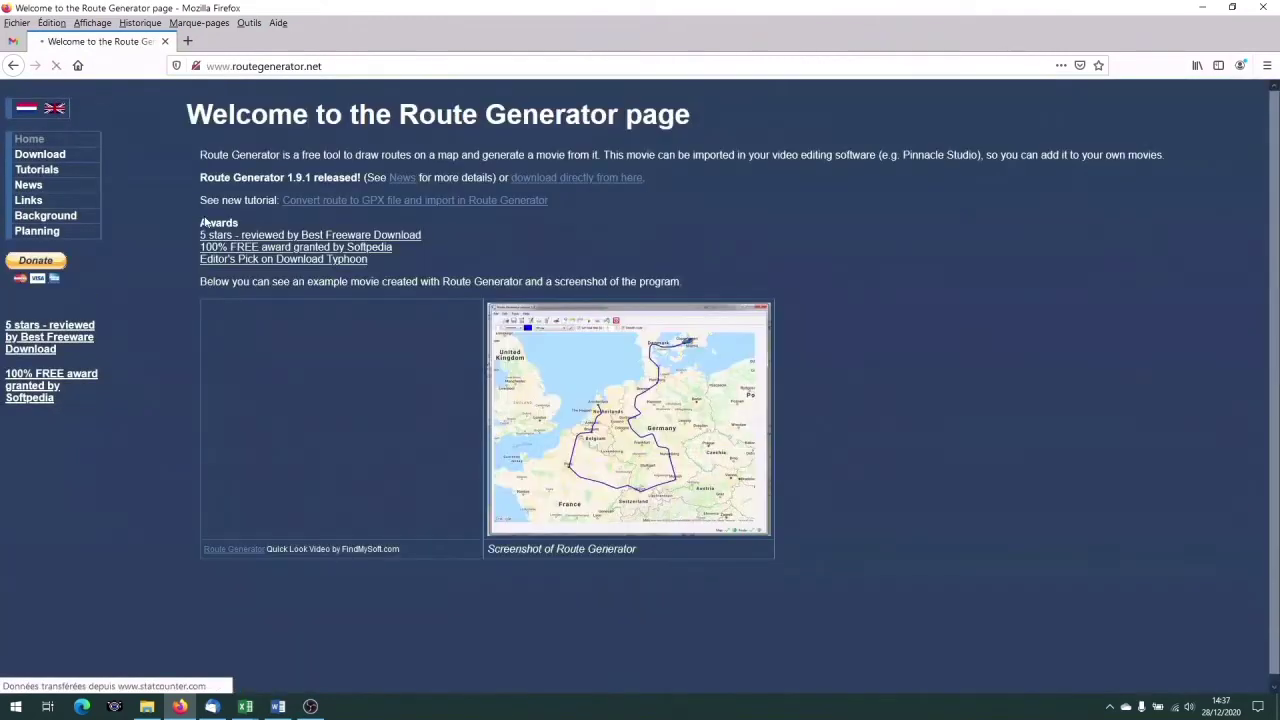
- Download the Windows installer routegen-win32-1.9.1.exe from the site's download page and save the file
left_click(57, 160)
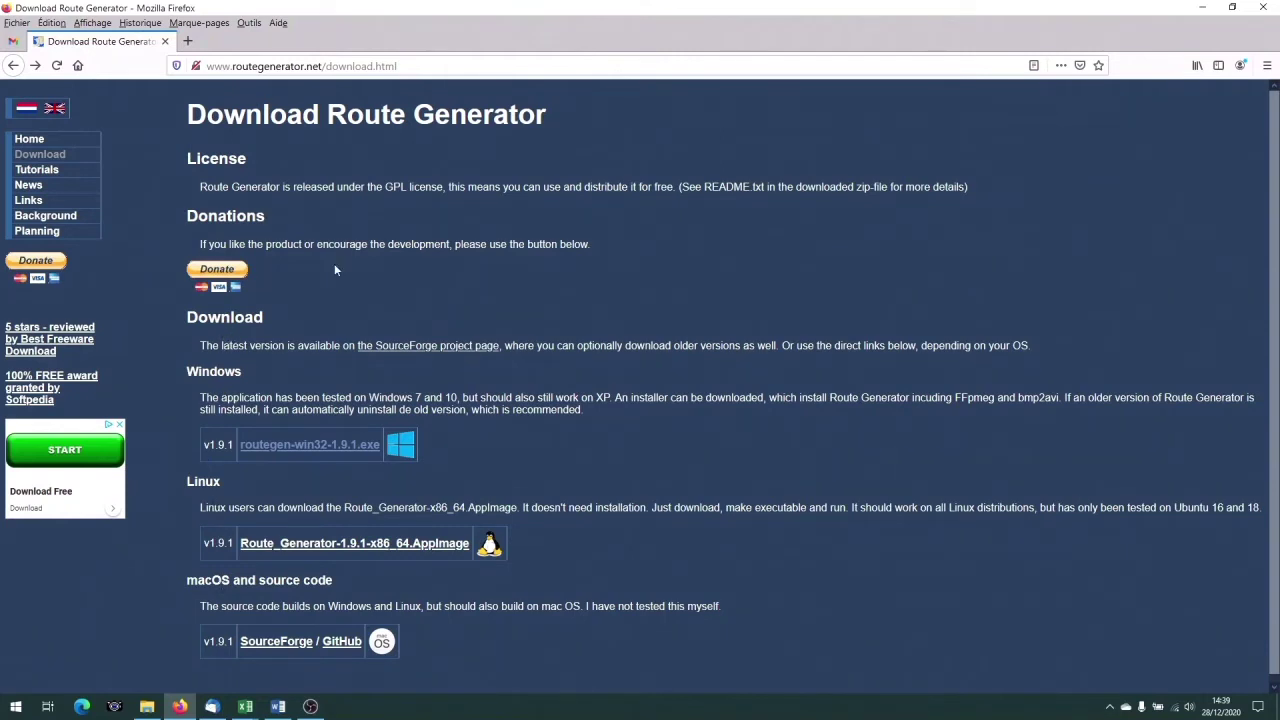
left_click(289, 448)
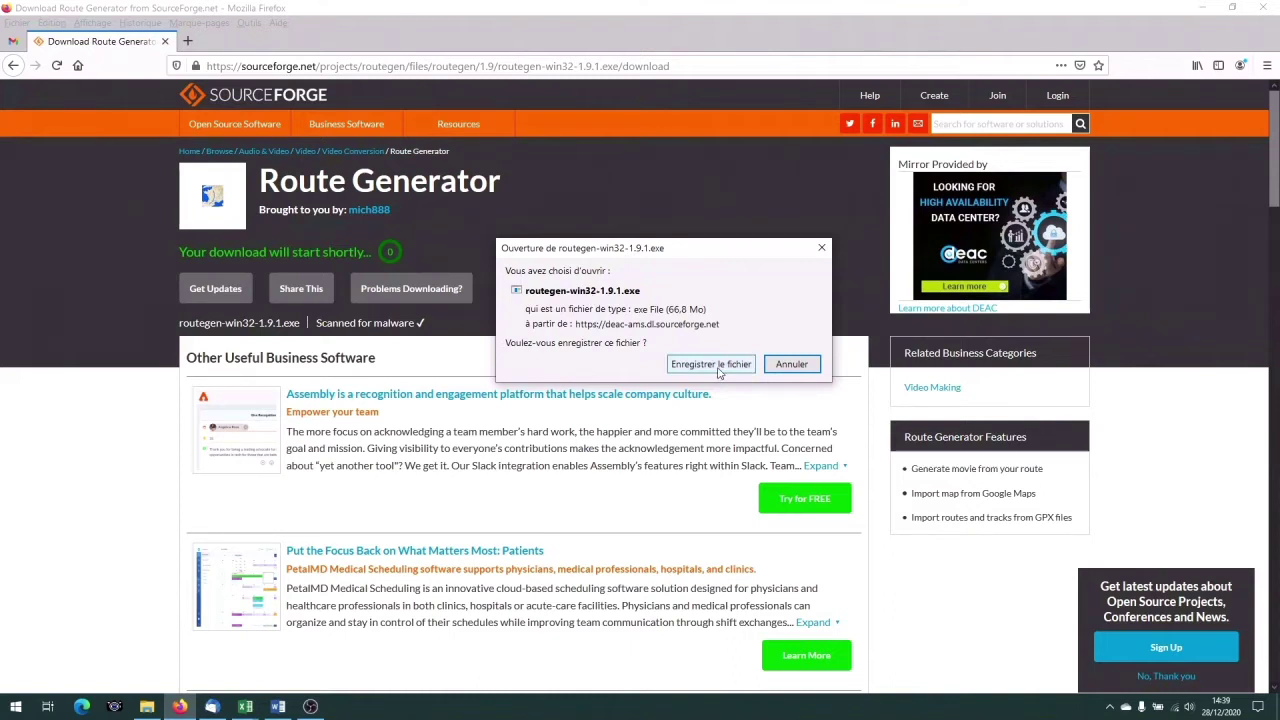
left_click(718, 366)
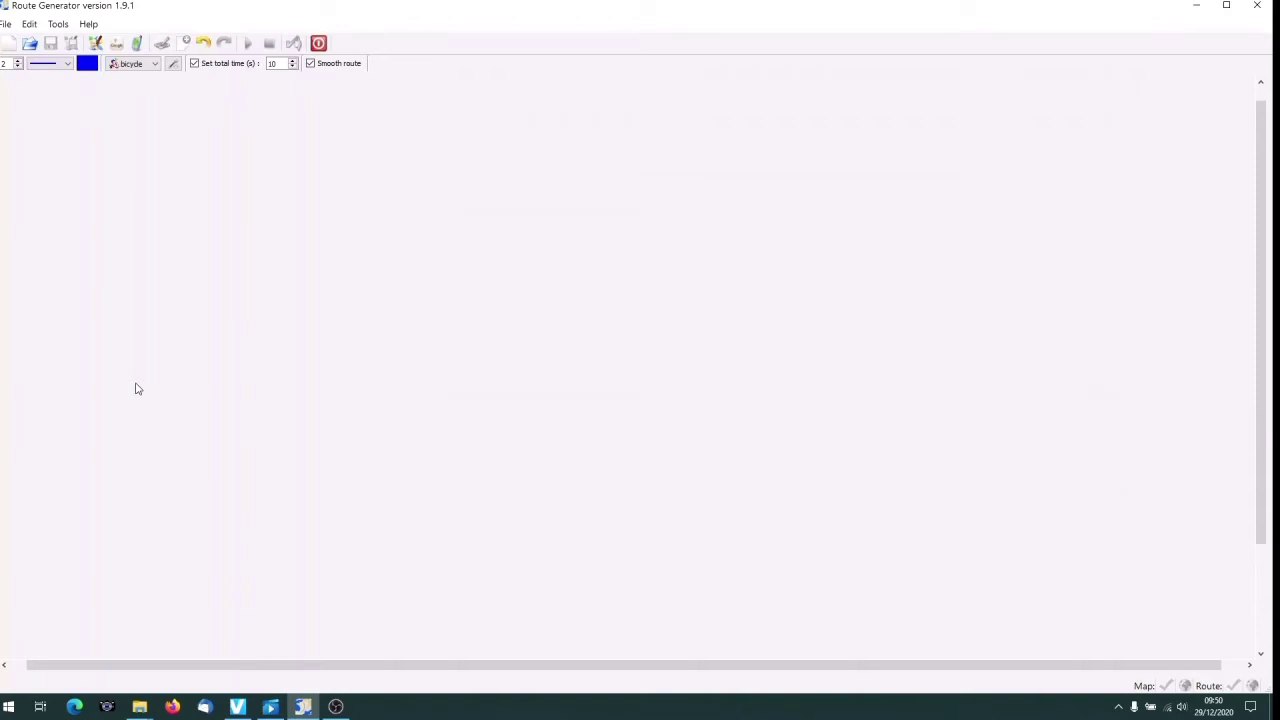
- Open Route Generator's preferences and review the output movie name and the begin and end delays
left_click(6, 25)
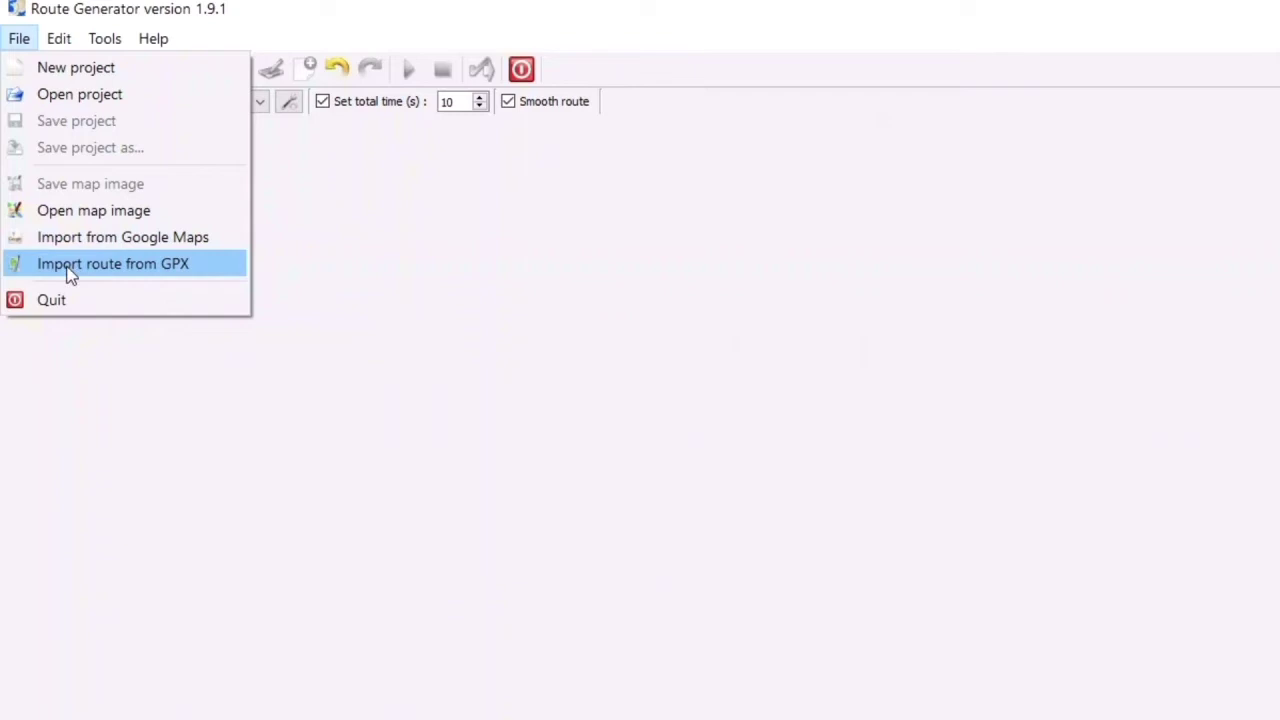
mouse_move(60, 41)
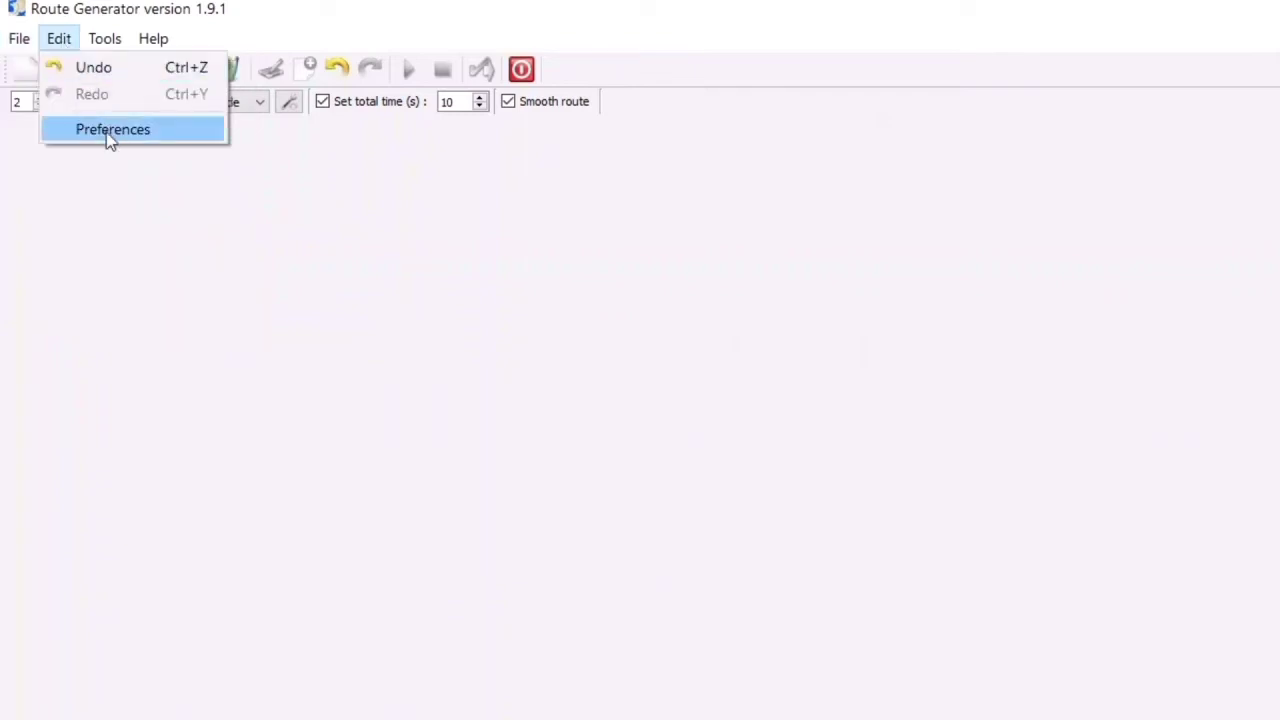
left_click(106, 132)
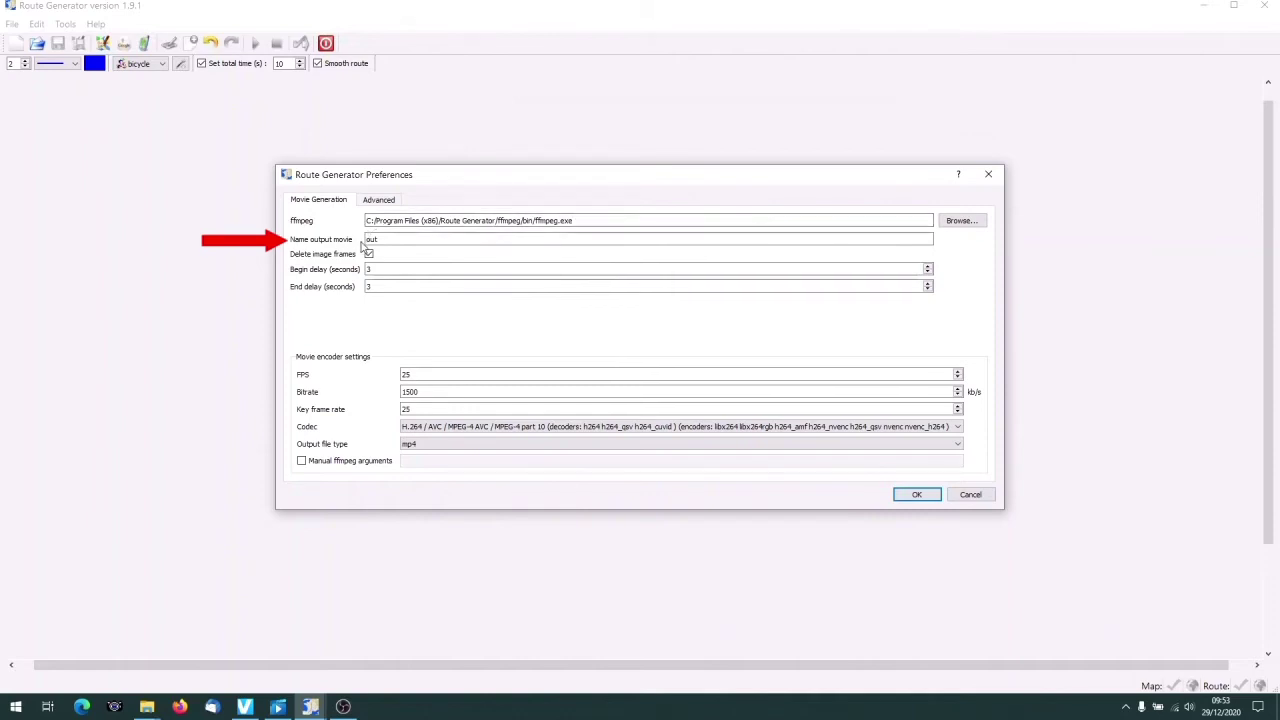
double_click(371, 240)
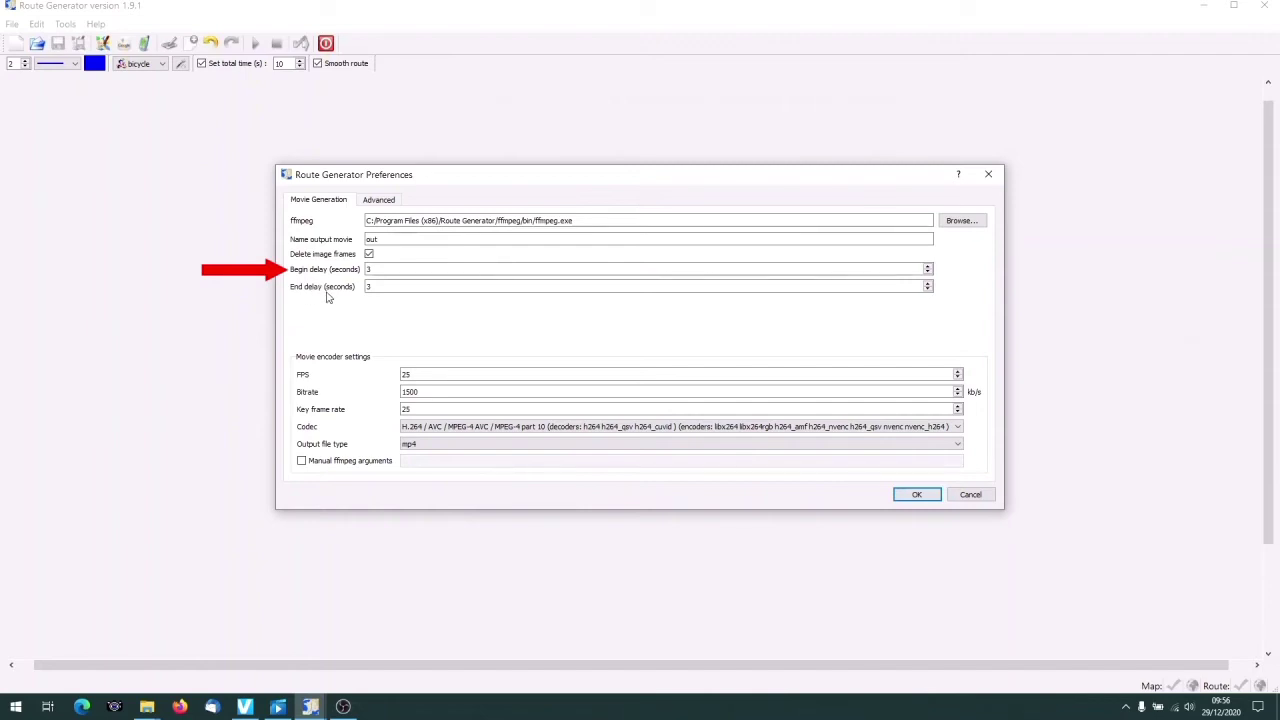
mouse_move(374, 270)
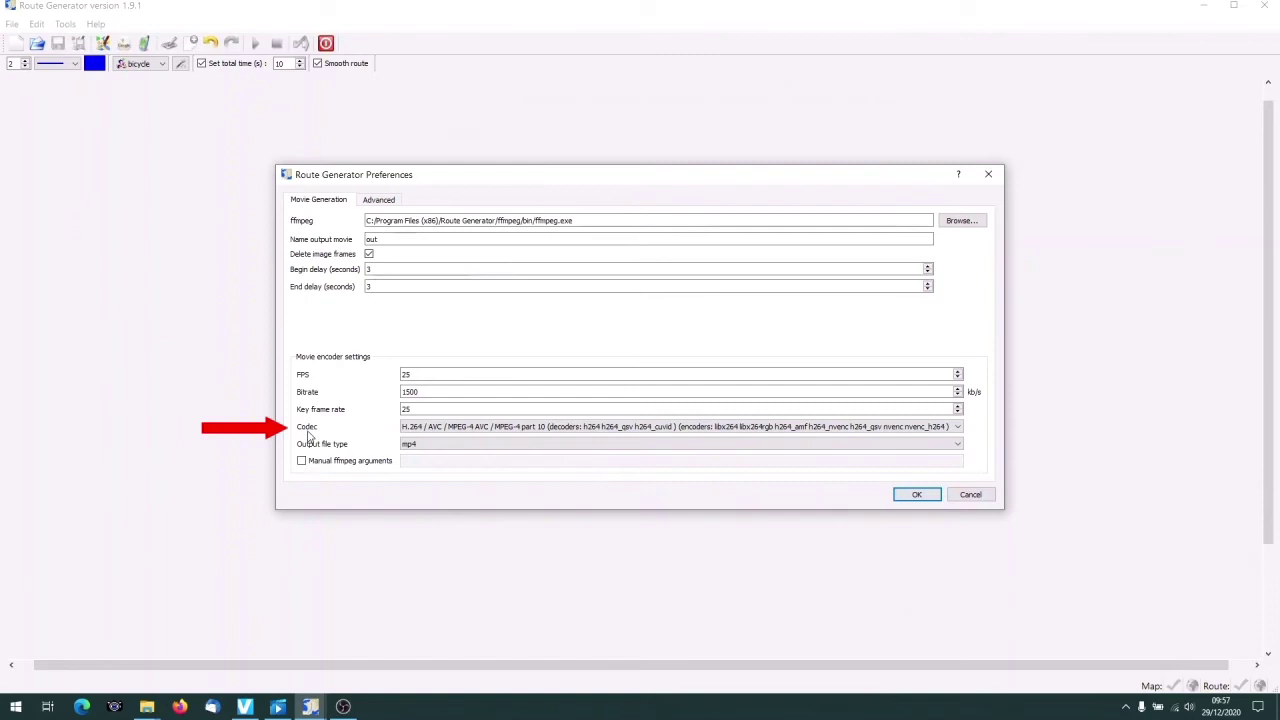
- Review the available movie codecs, keep H.264, and choose mp4 as the output file type
left_click(930, 427)
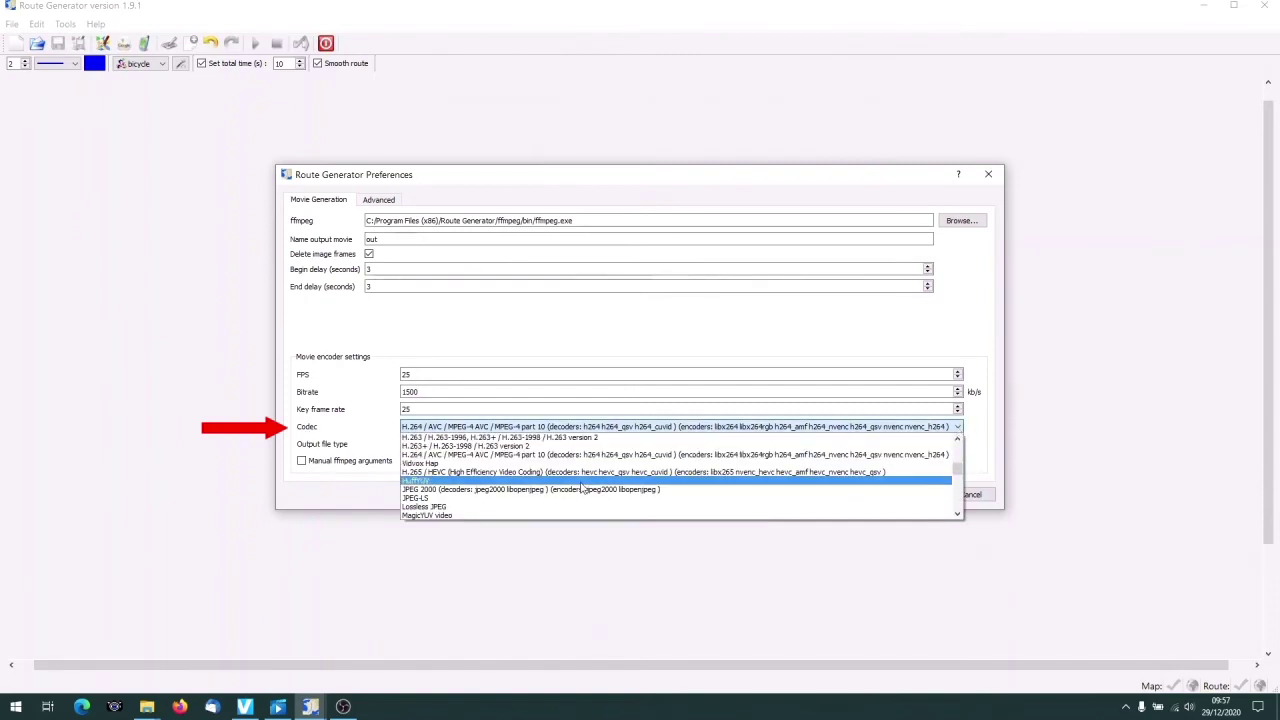
scroll(550, 480, "down", 4)
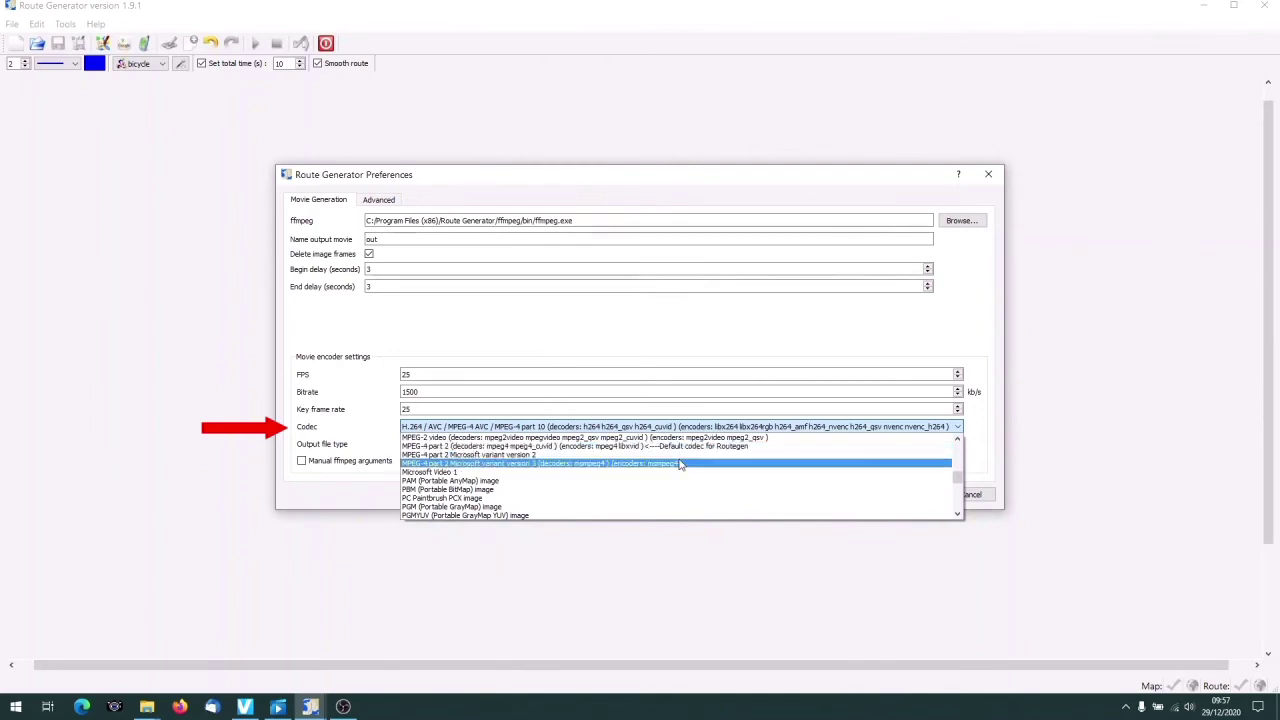
left_click_drag(957, 481, 957, 465)
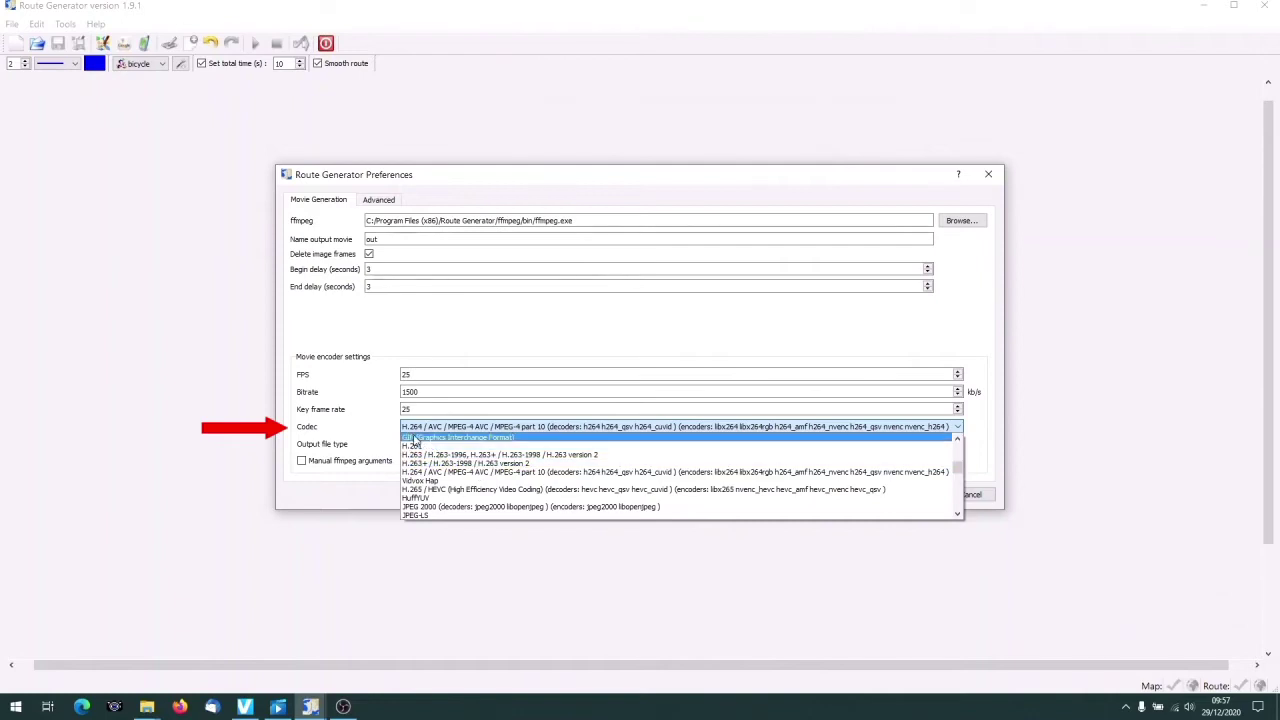
key("Escape")
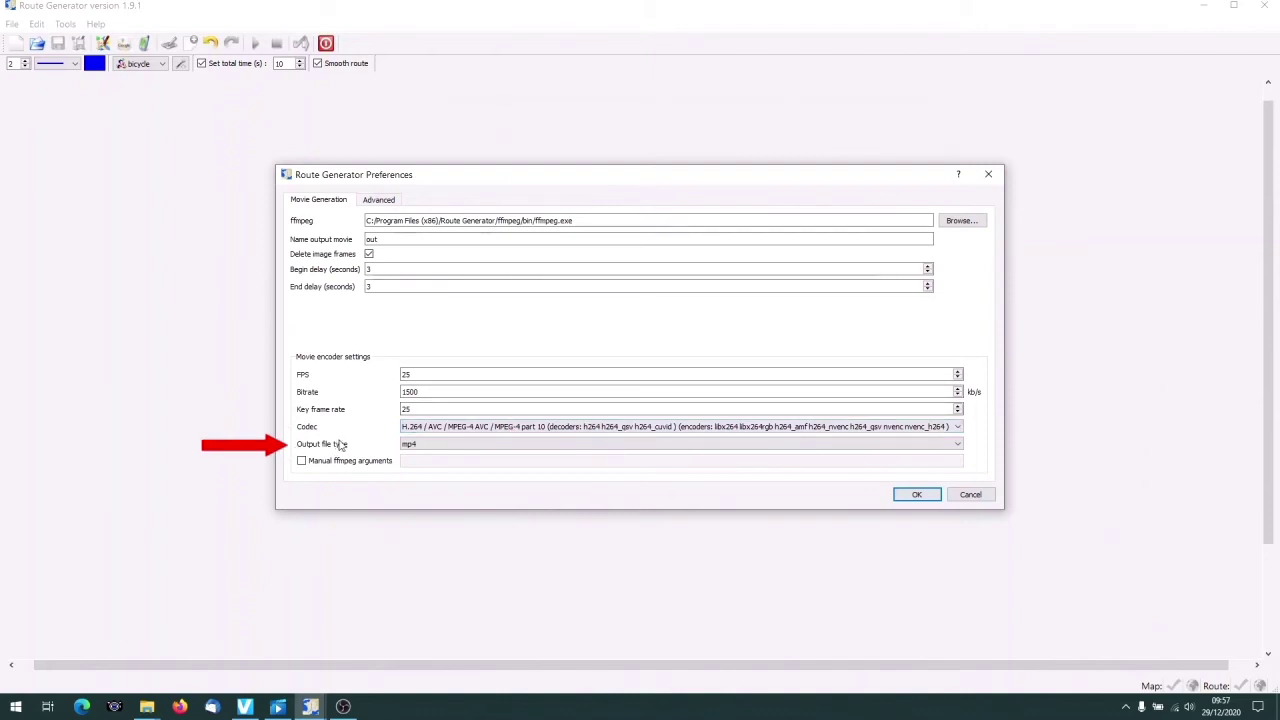
left_click(413, 447)
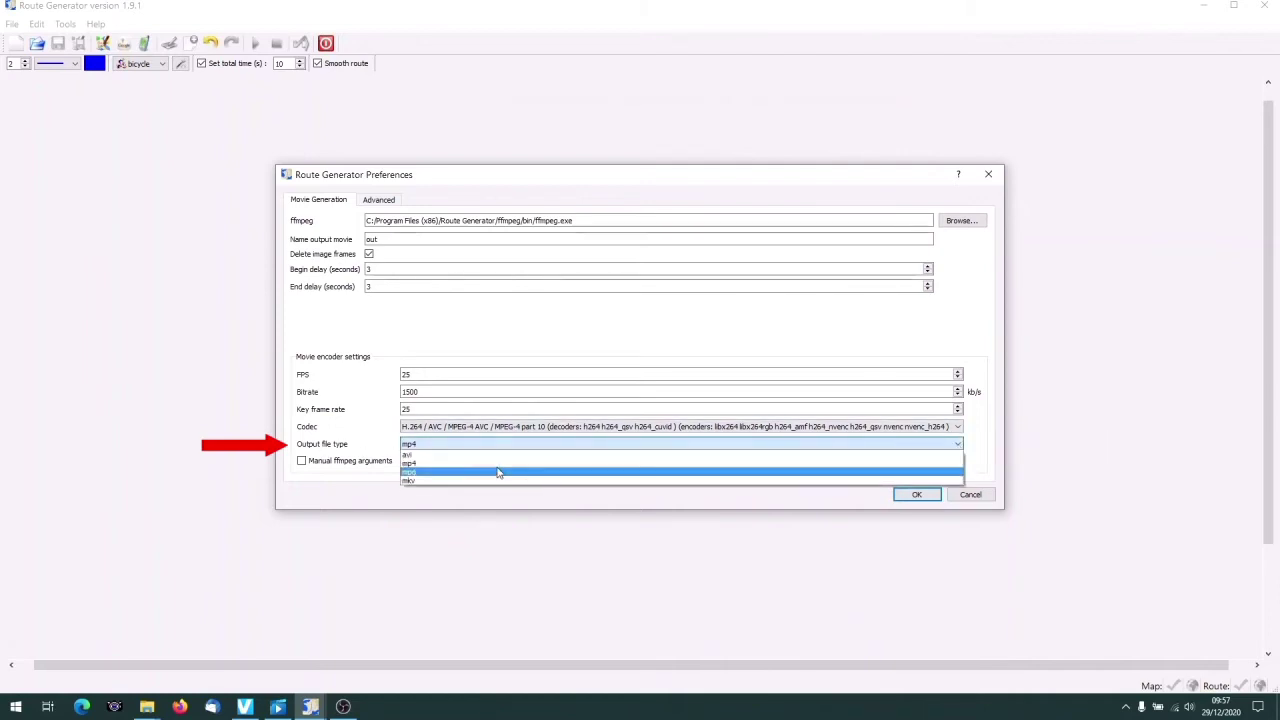
left_click(418, 465)
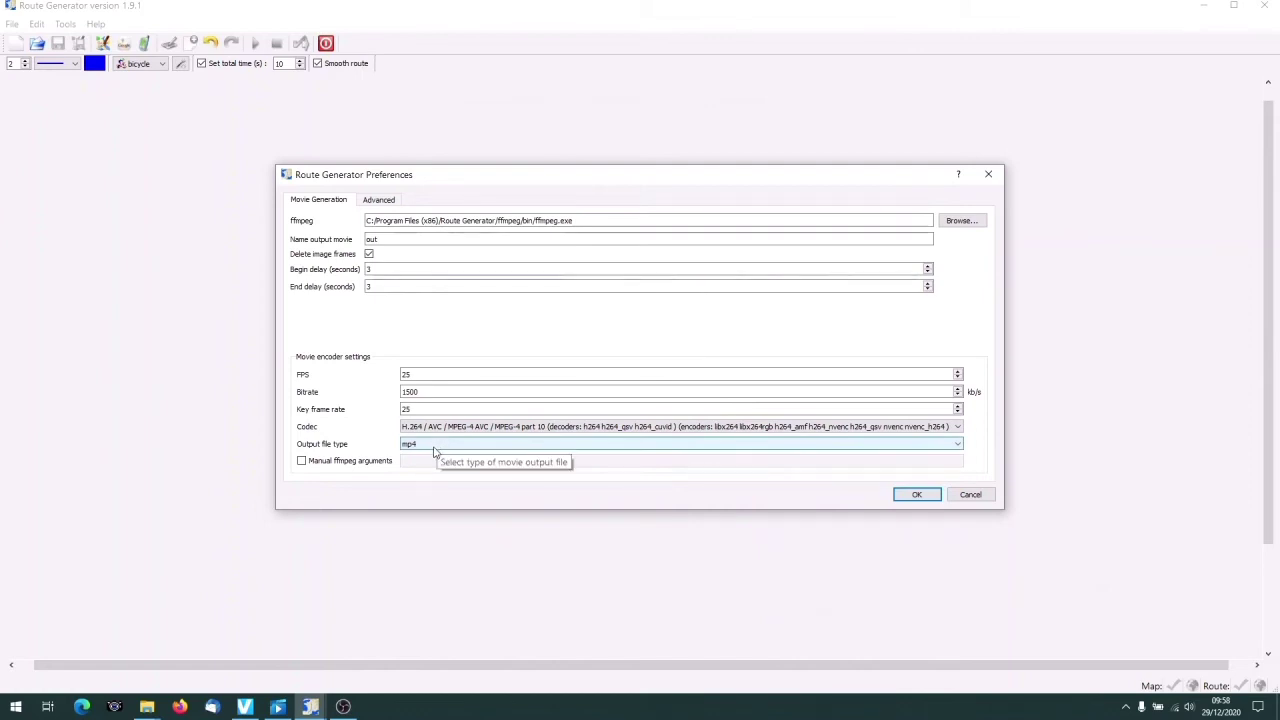
- Choose ffmpeg as the generator in the advanced preferences and accept the settings
left_click(386, 202)
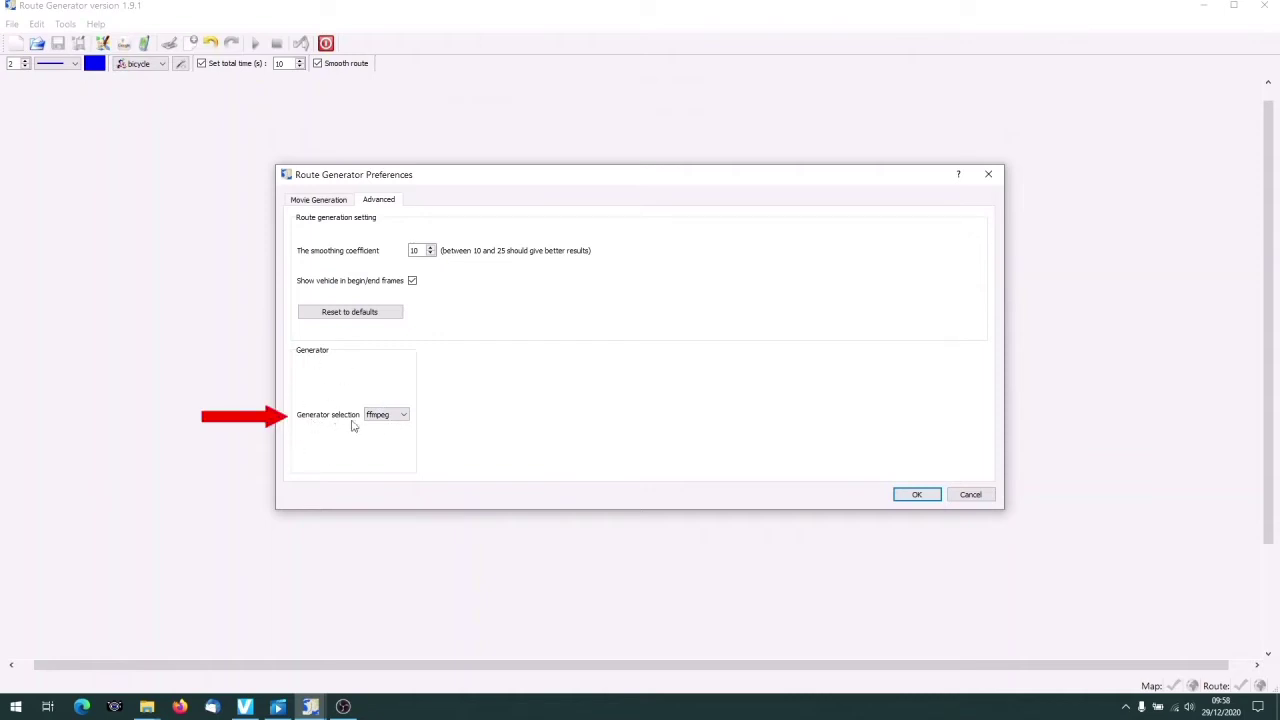
left_click(405, 418)
left_click(389, 436)
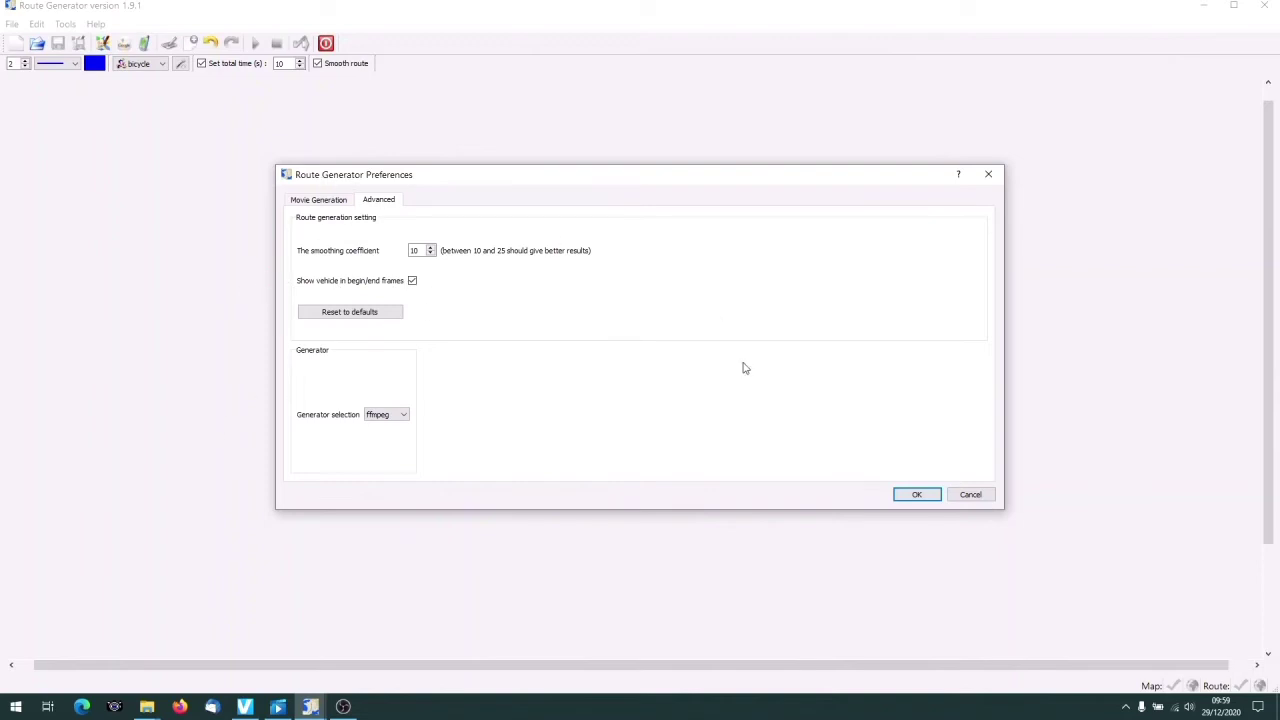
left_click(900, 493)
left_click(66, 24)
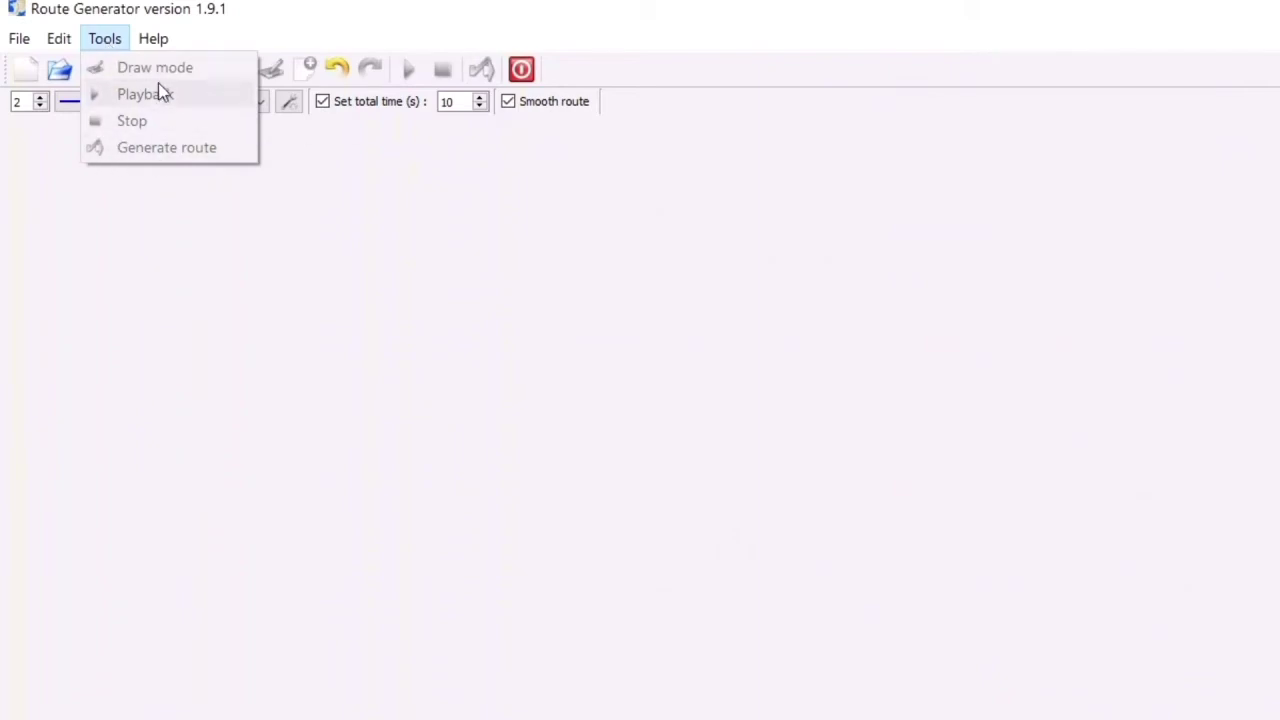
mouse_move(14, 42)
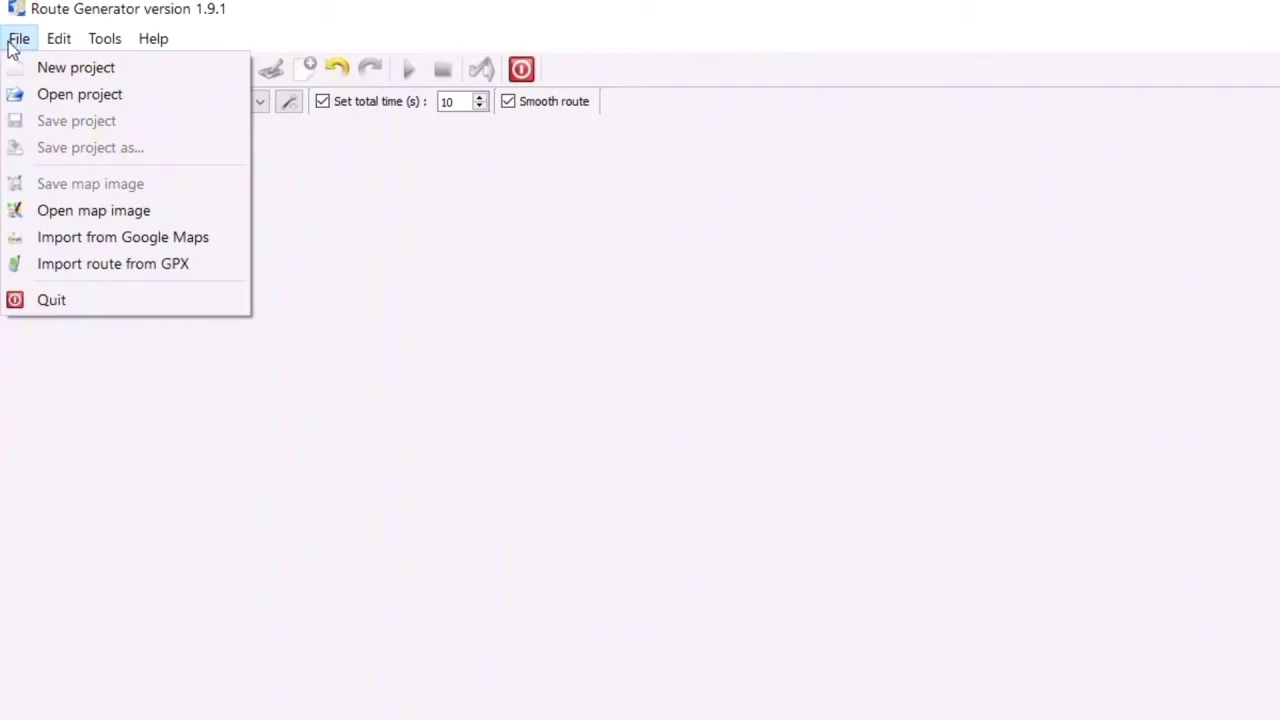
mouse_move(103, 40)
left_click(113, 220)
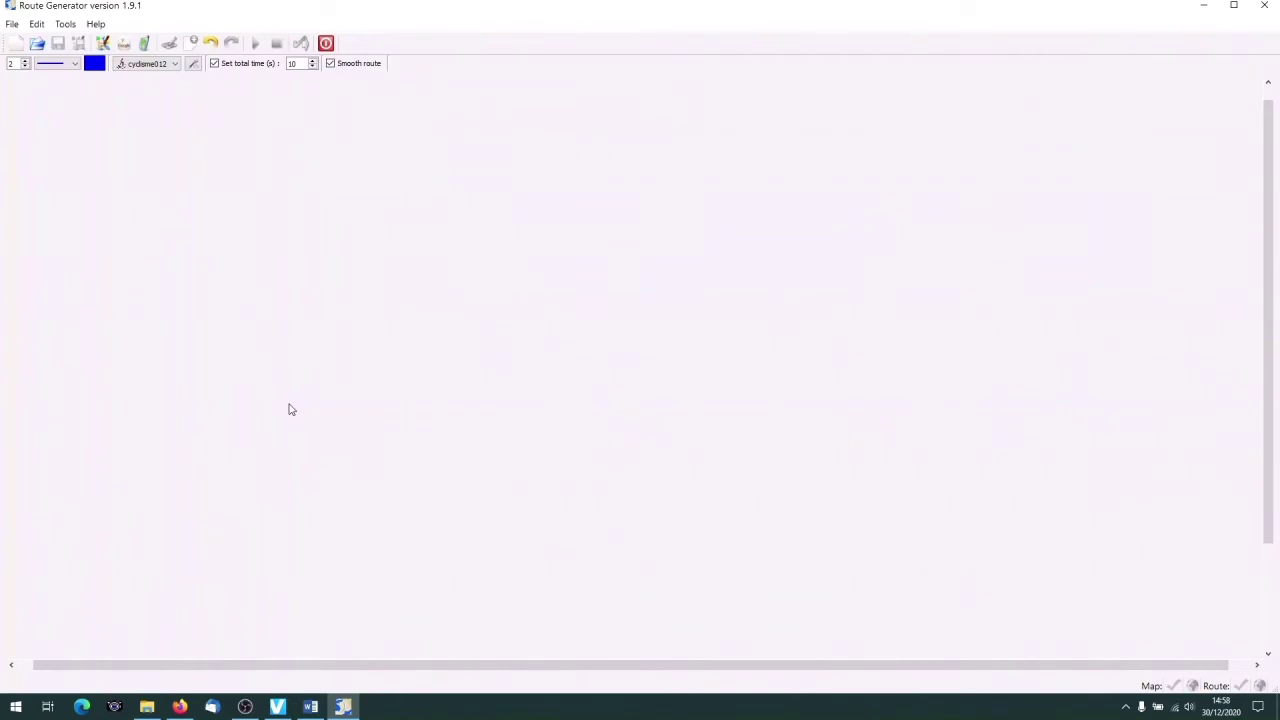
- Open the image file france.png as the background map for the route
left_click(103, 44)
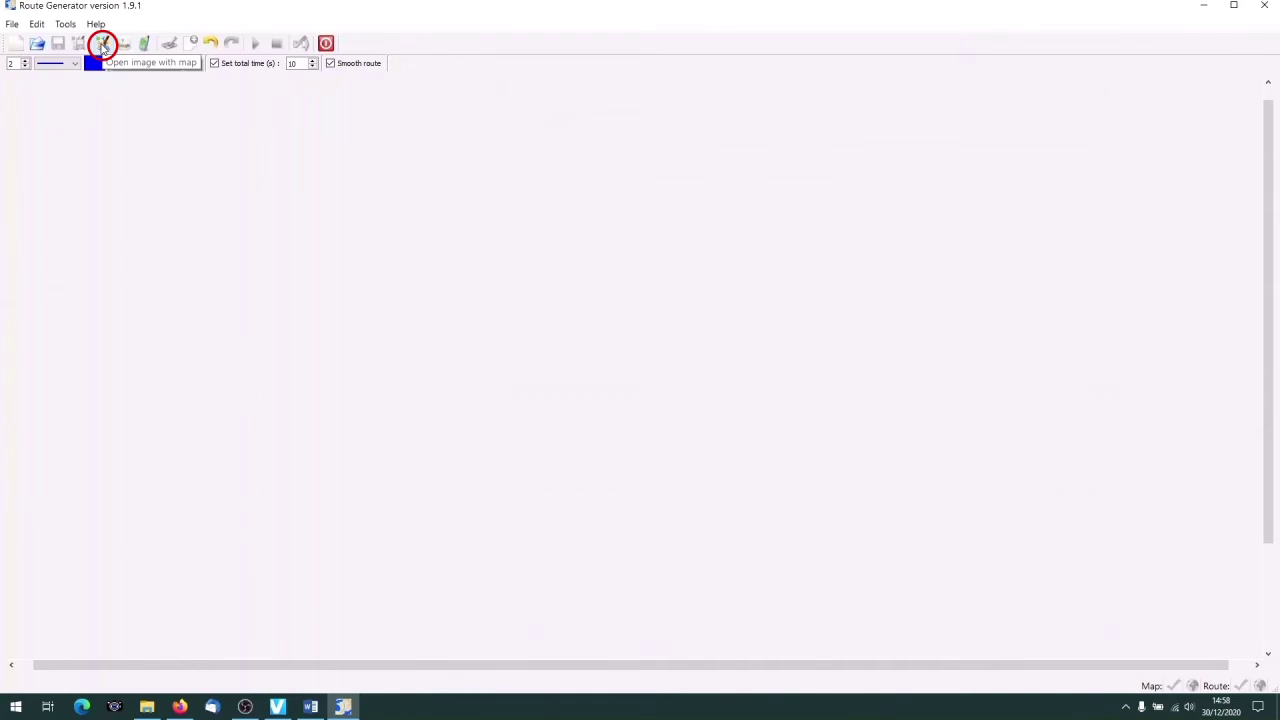
left_click(103, 44)
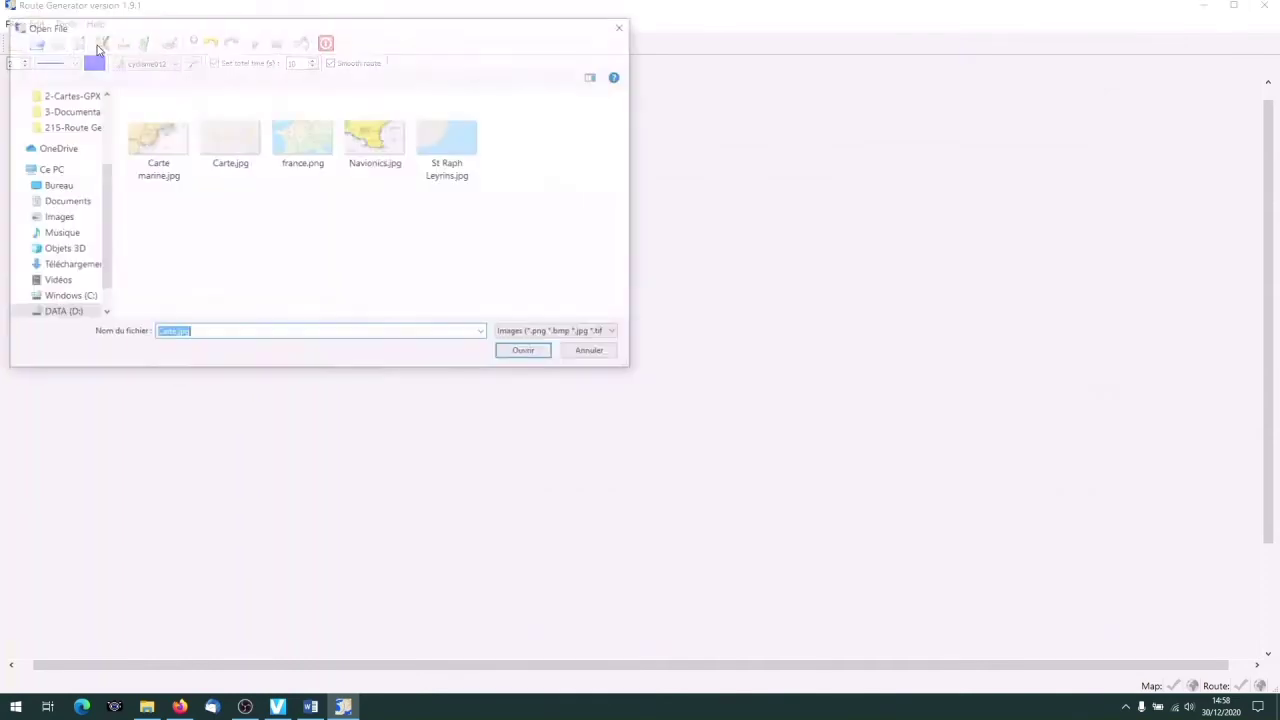
left_click(293, 147)
left_click(520, 354)
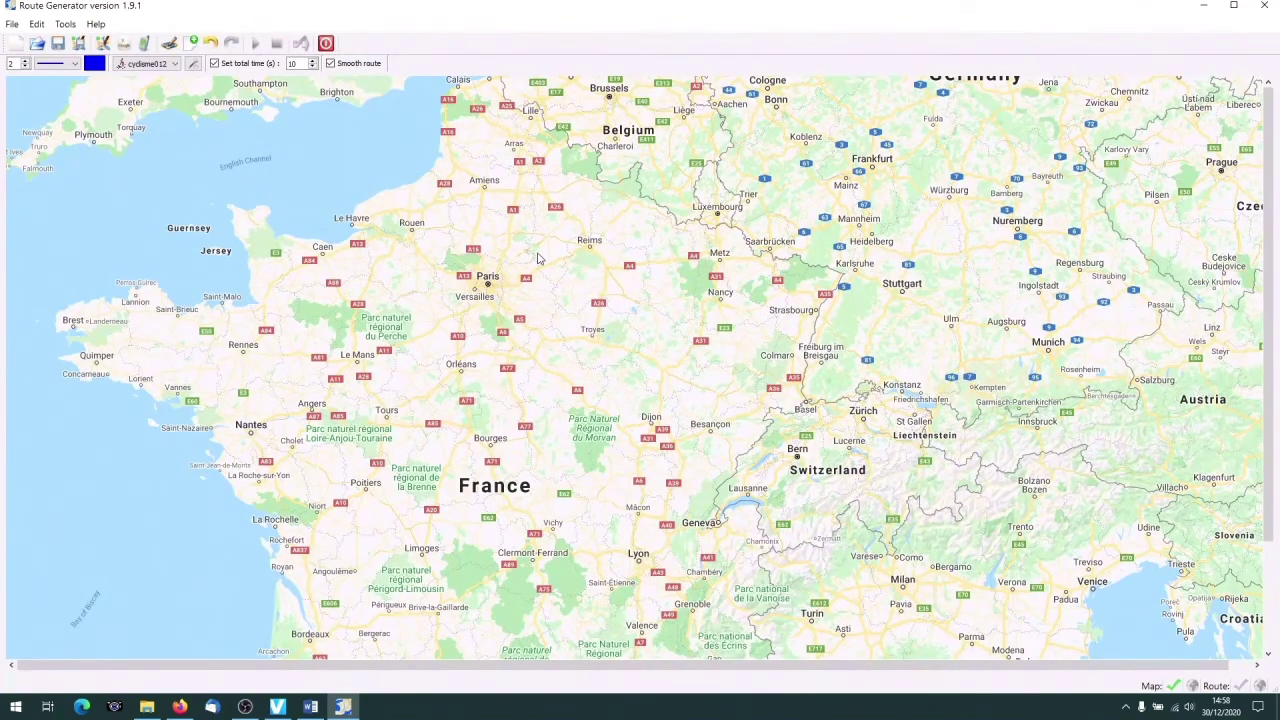
- Switch to Google Maps in Firefox and frame the Mediterranean coast from Cannes and Antibes to Nice at zoom level 12
left_click(124, 45)
left_click(143, 45)
left_click(179, 707)
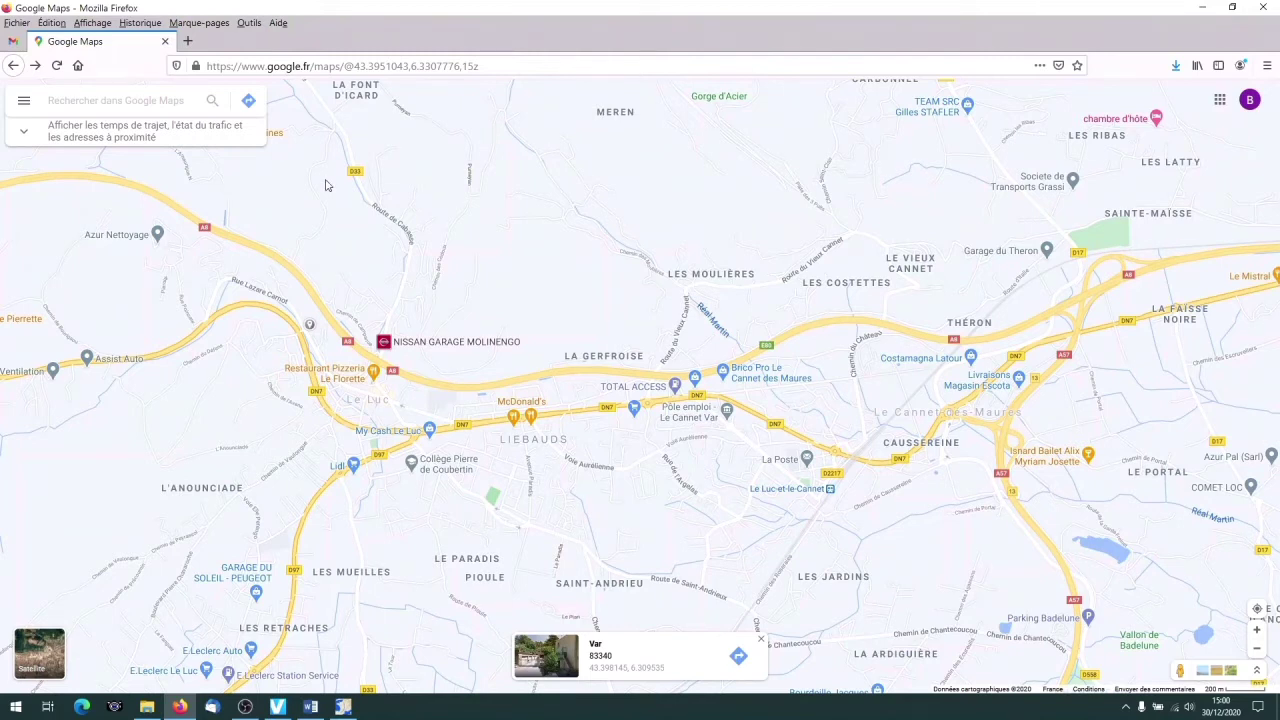
left_click(562, 273)
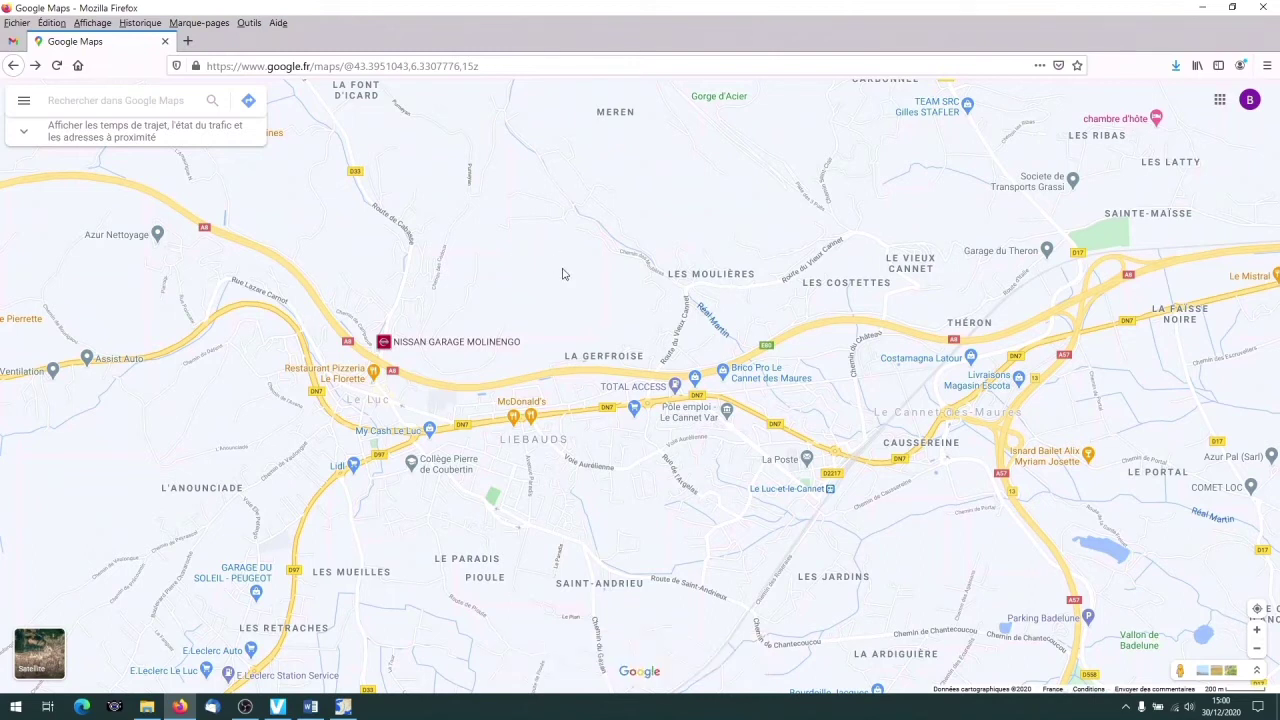
scroll(476, 269, "down", 2)
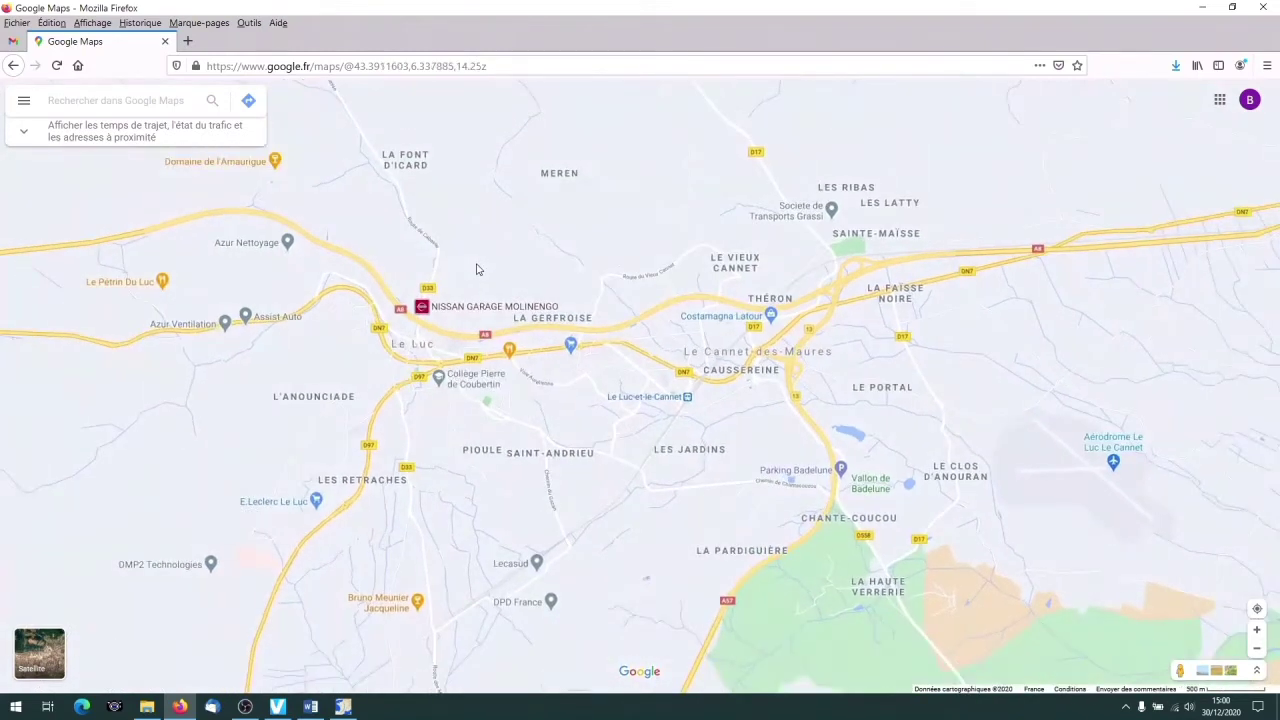
scroll(476, 269, "down", 2)
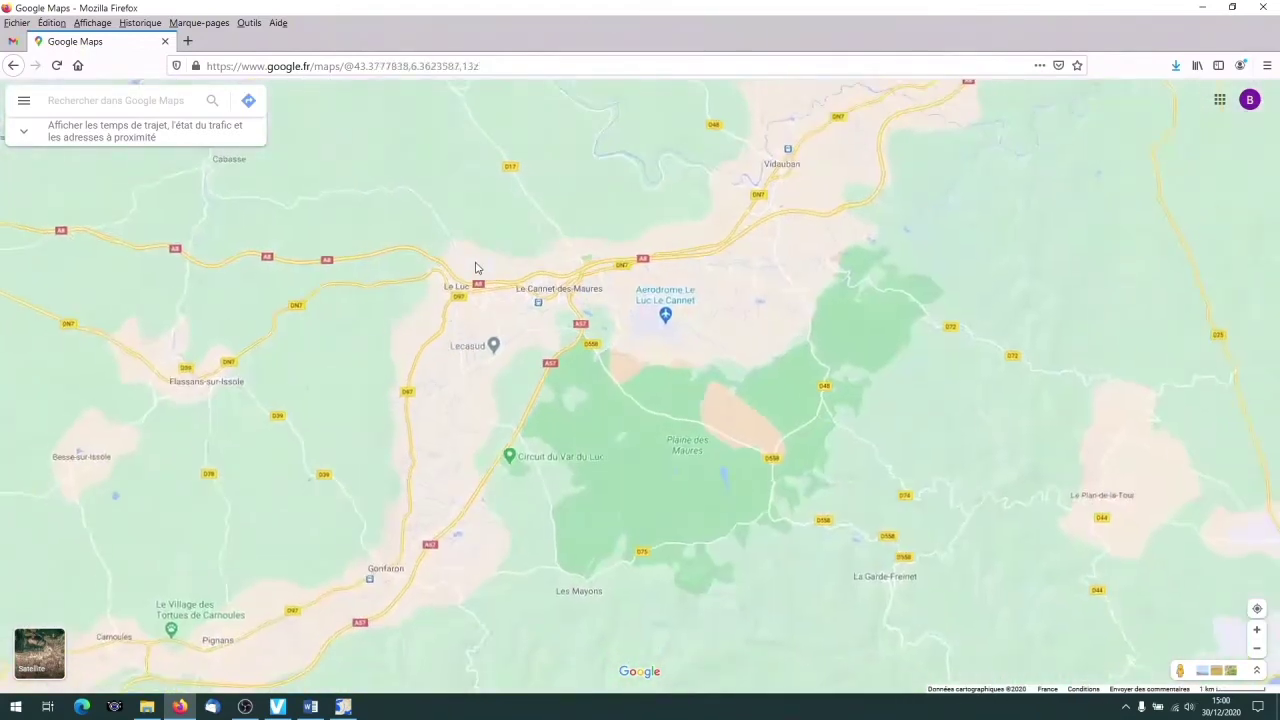
left_click_drag(749, 294, 278, 266)
left_click_drag(783, 403, 469, 356)
left_click_drag(629, 333, 240, 446)
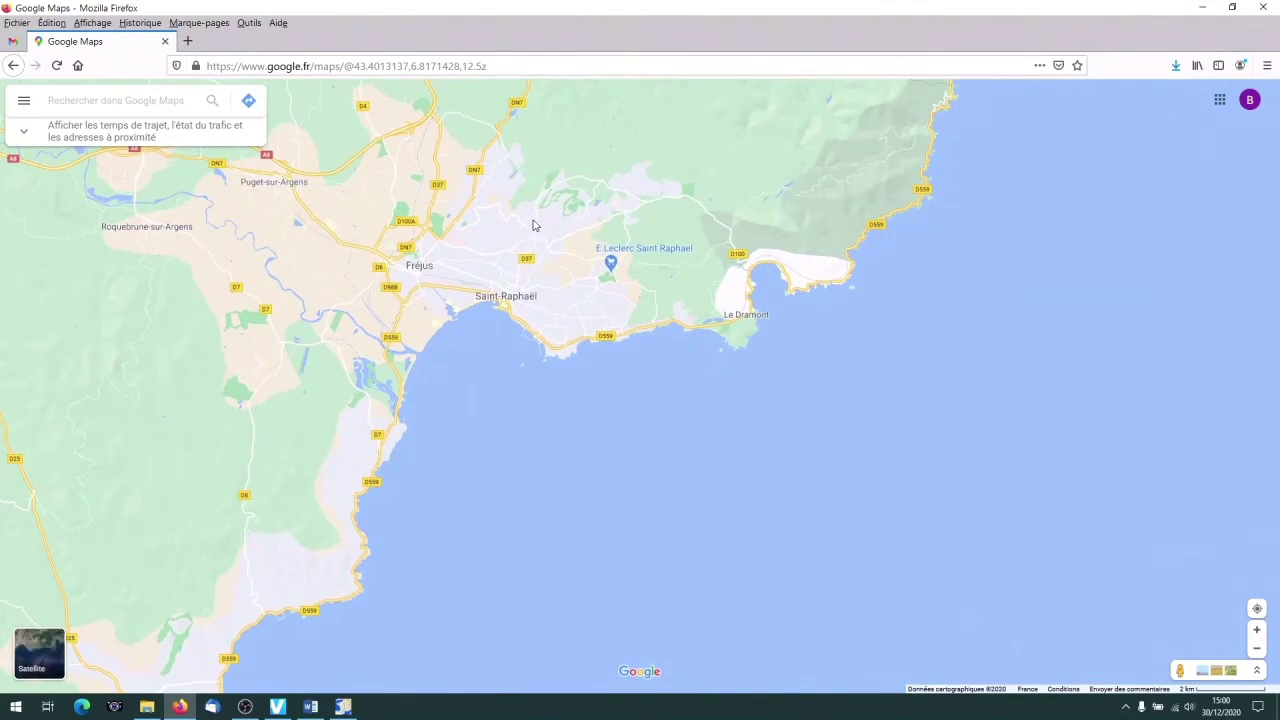
left_click_drag(533, 225, 364, 429)
left_click_drag(746, 126, 209, 594)
left_click_drag(430, 415, 230, 540)
left_click_drag(484, 370, 349, 430)
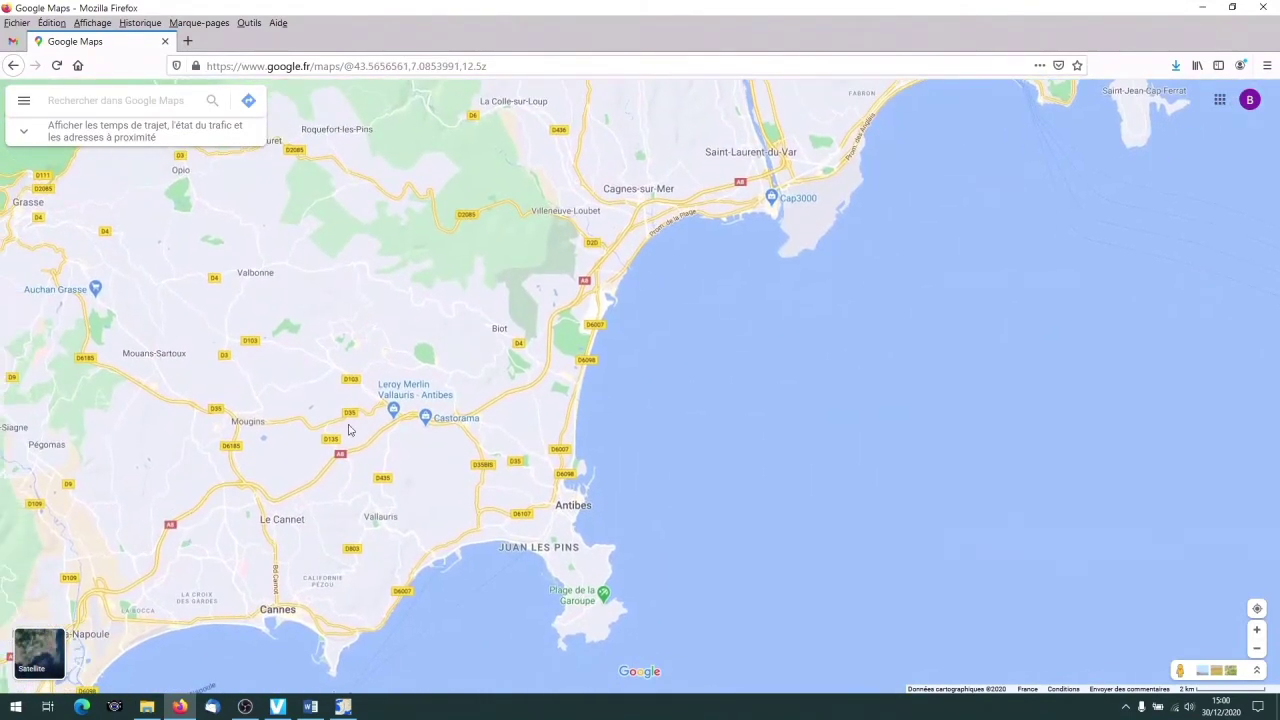
scroll(349, 430, "down", 1)
scroll(607, 283, "down", 1)
left_click_drag(601, 269, 618, 332)
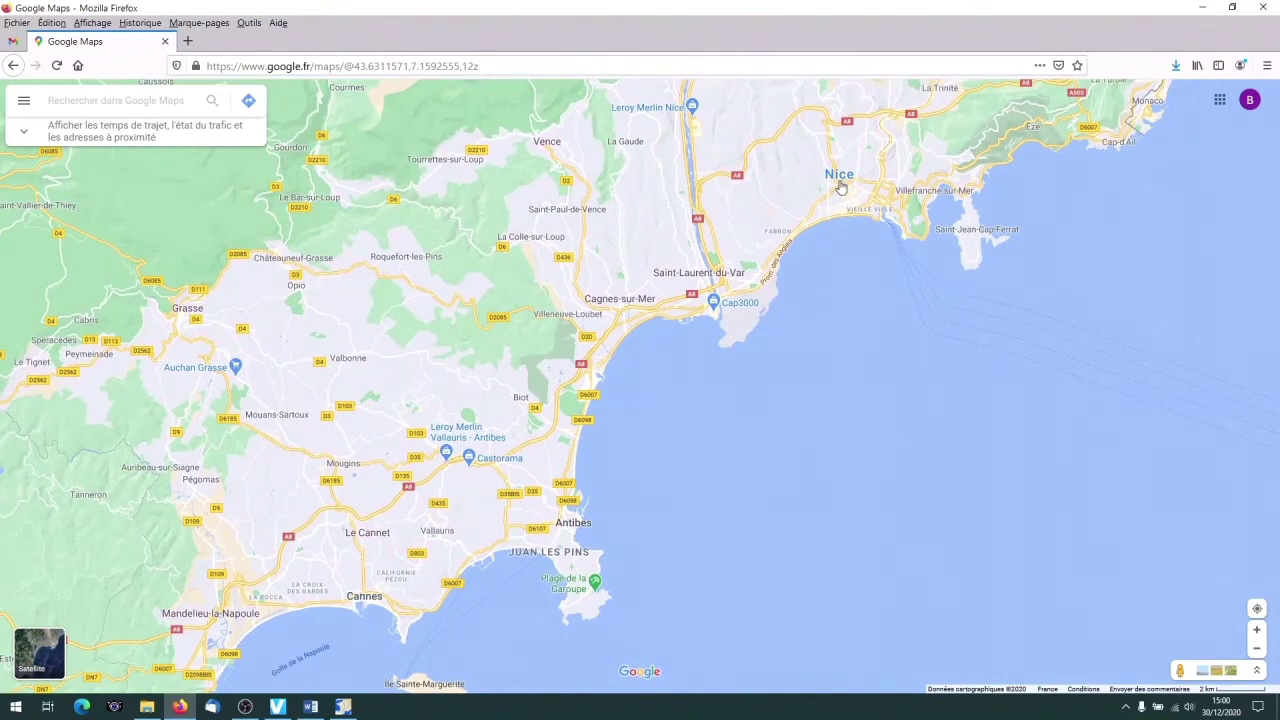
- Copy the web address of the Google Maps view of the Cannes to Nice coast
left_click(488, 65)
key("ctrl+c")
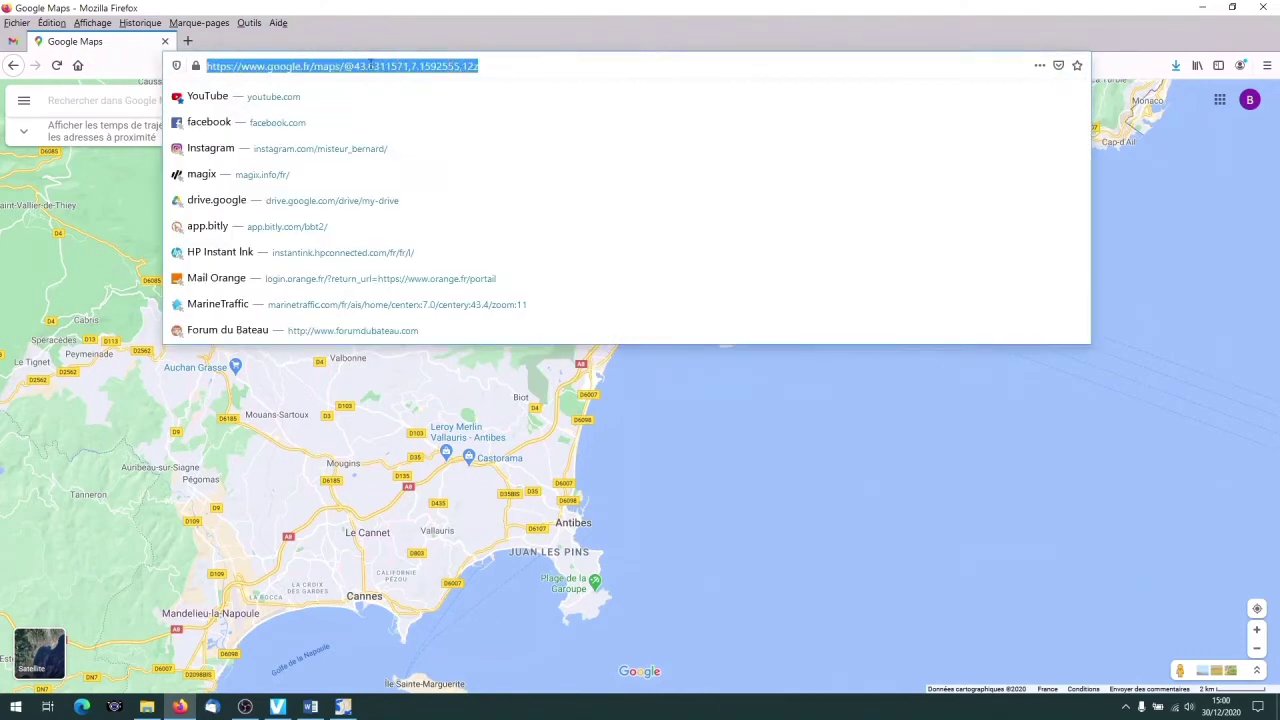
right_click(417, 68)
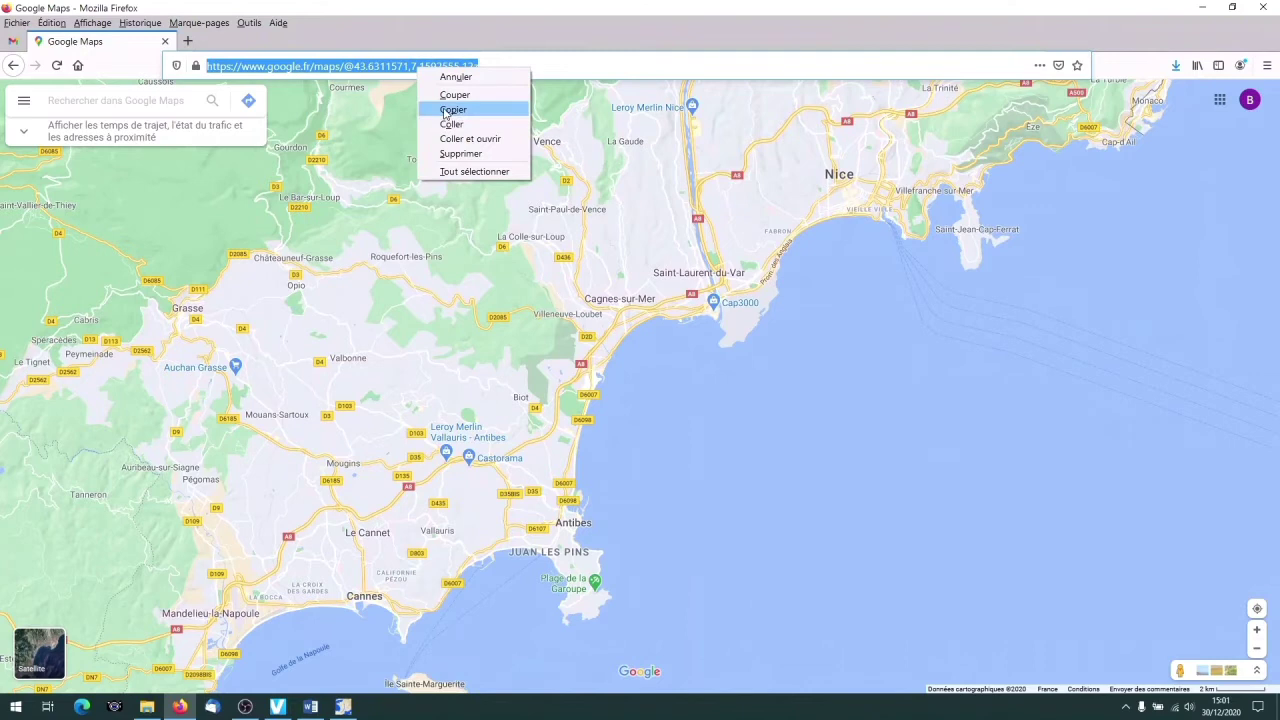
left_click(437, 111)
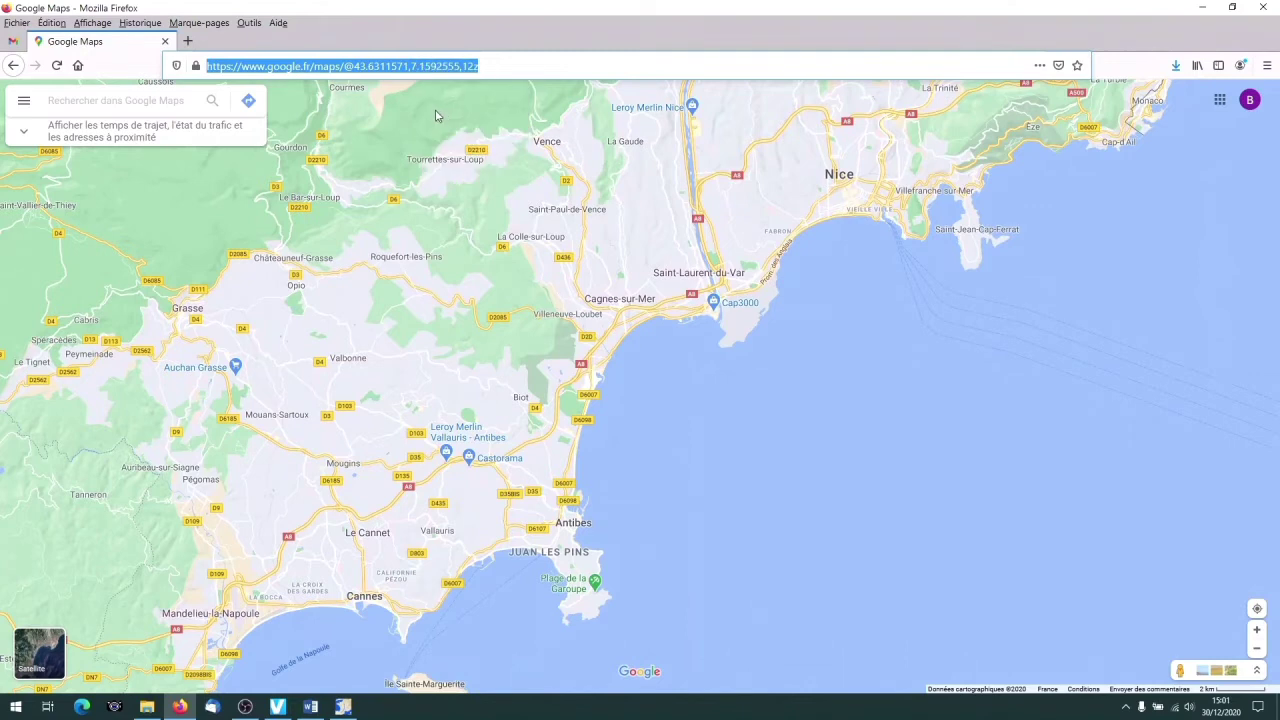
- Switch to Route Generator, start a Google Maps import and apply a resolution of 1920 by 1080
left_click(345, 707)
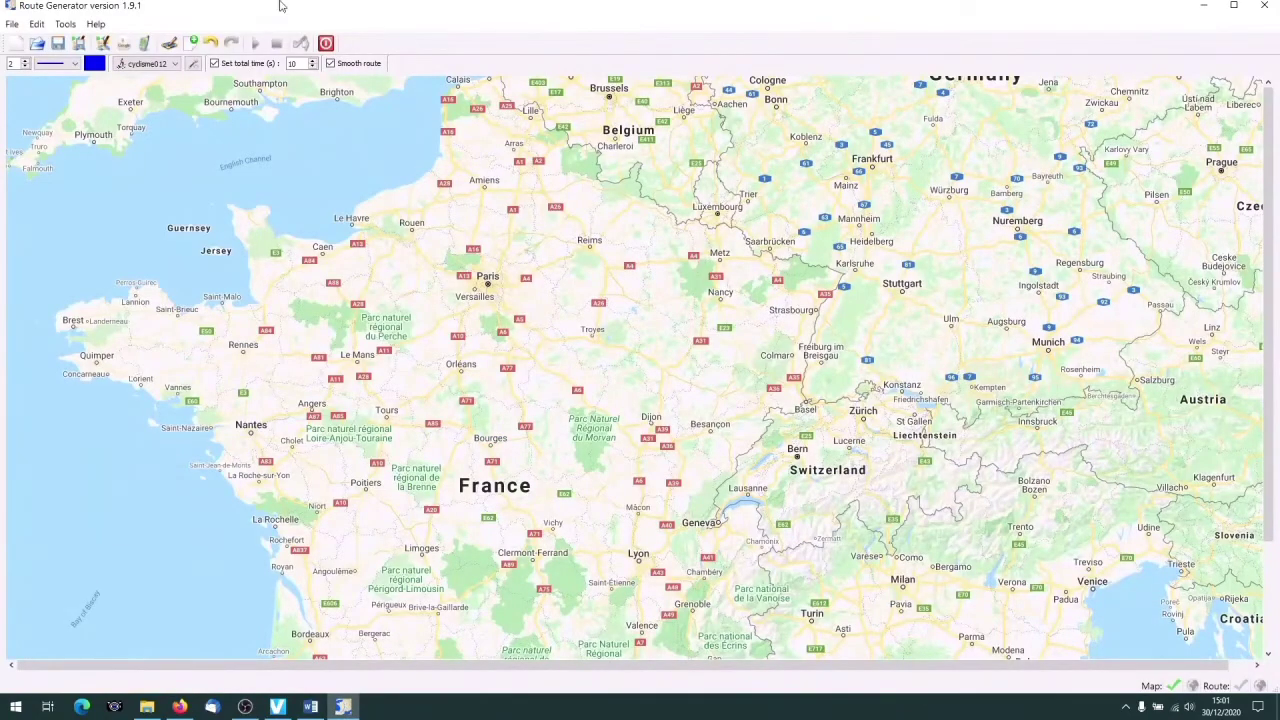
left_click(124, 46)
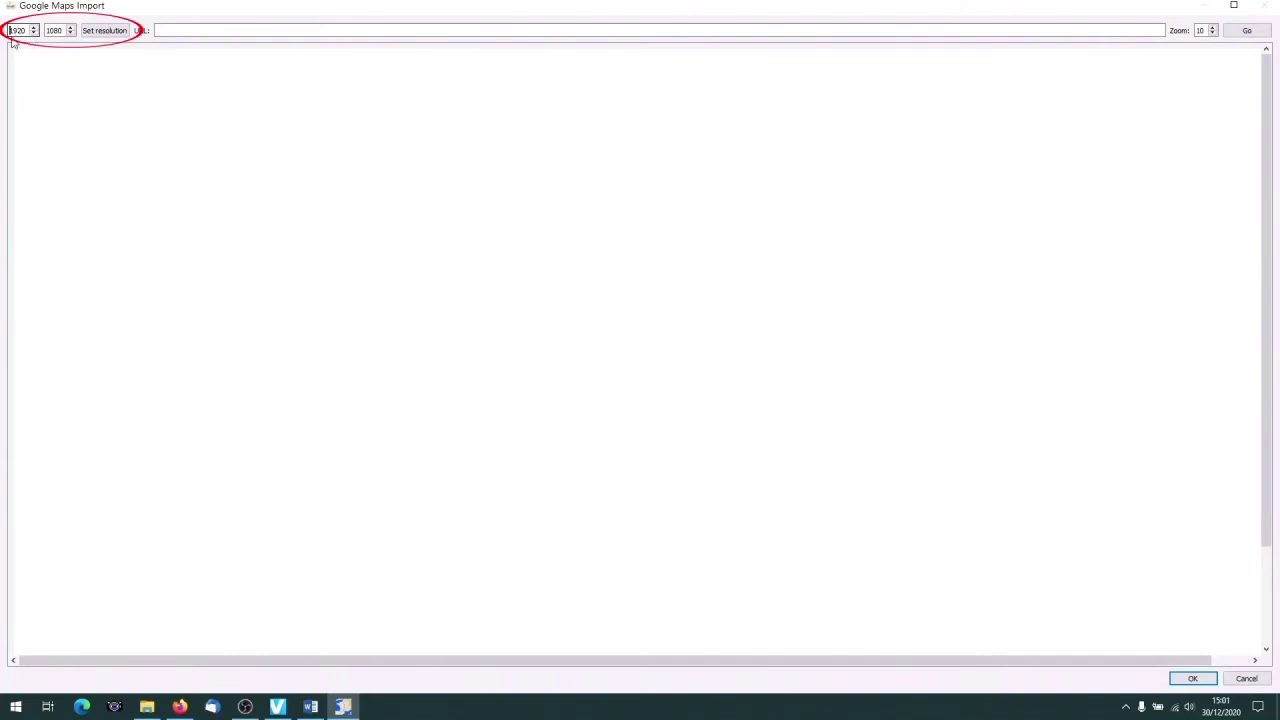
left_click(47, 30)
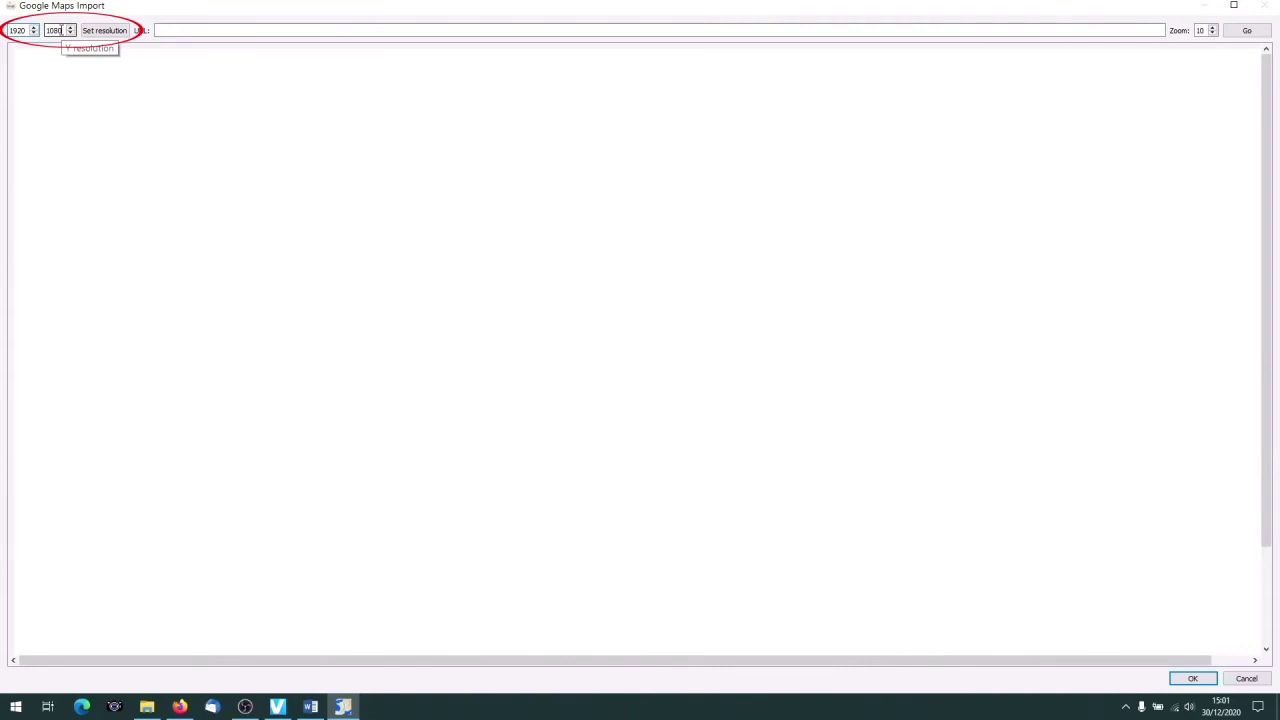
left_click(104, 31)
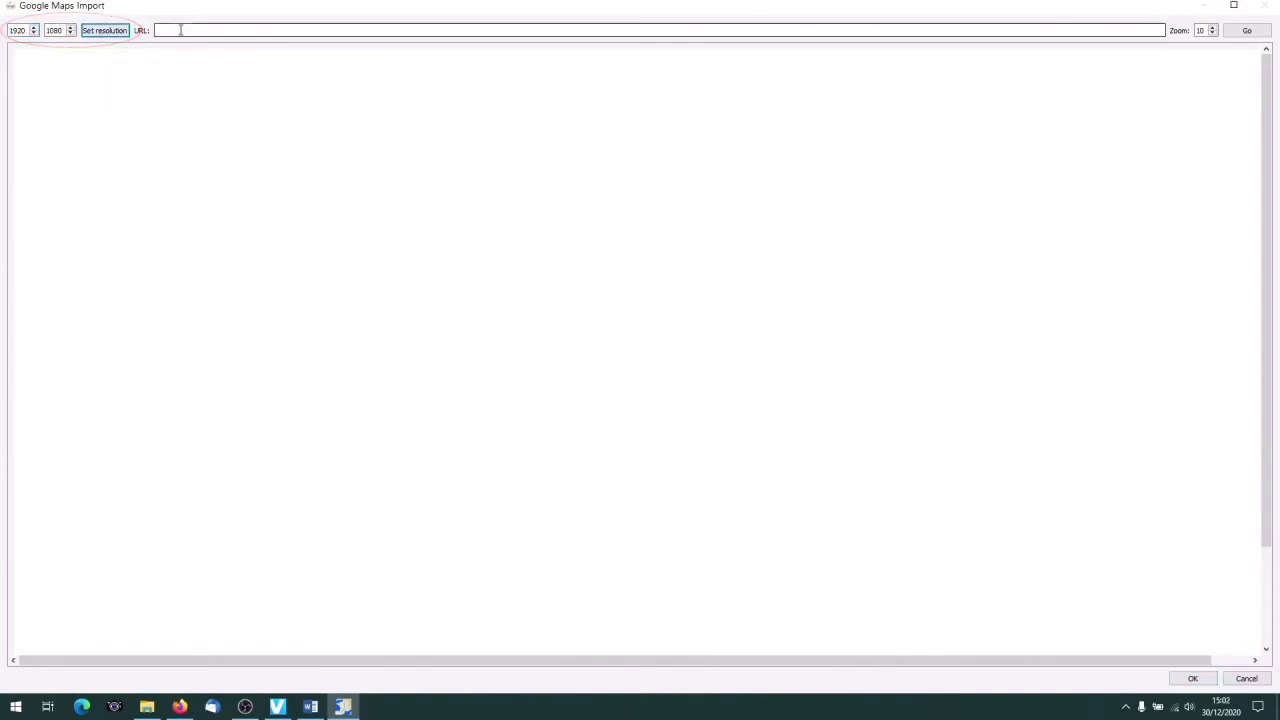
- Paste the copied Google Maps address as the import URL and load the map
left_click(180, 30)
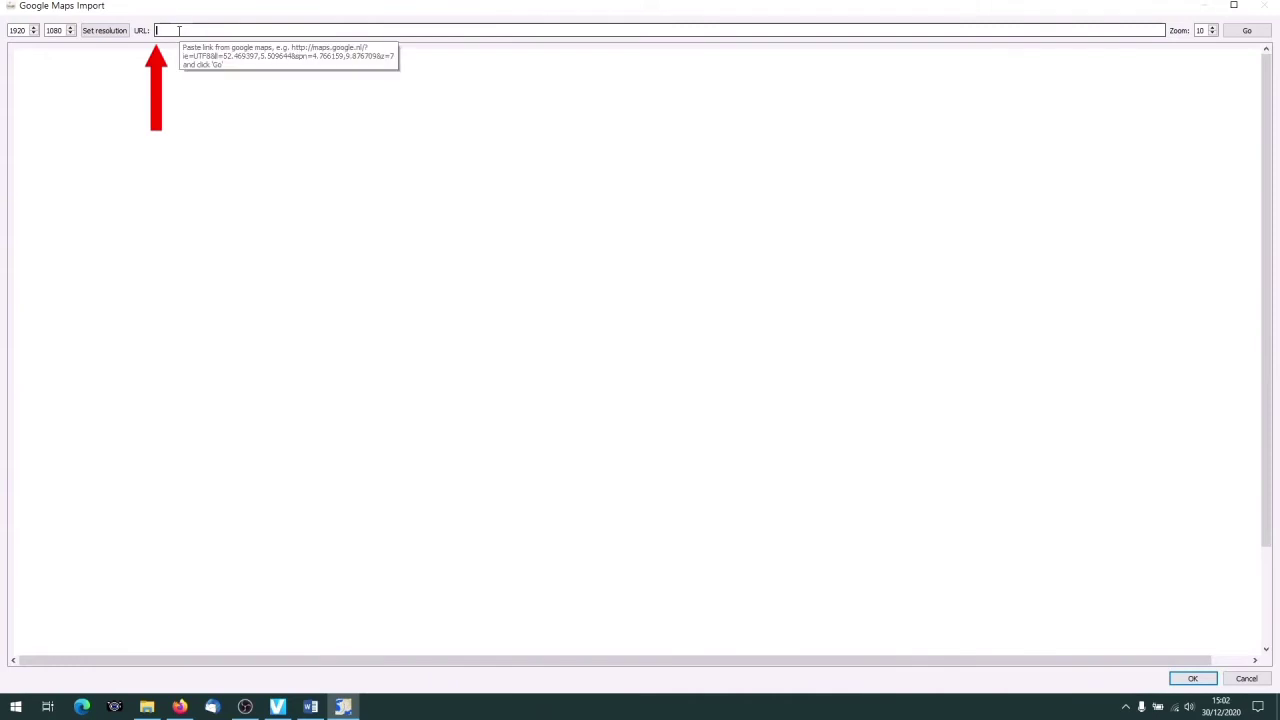
right_click(179, 31)
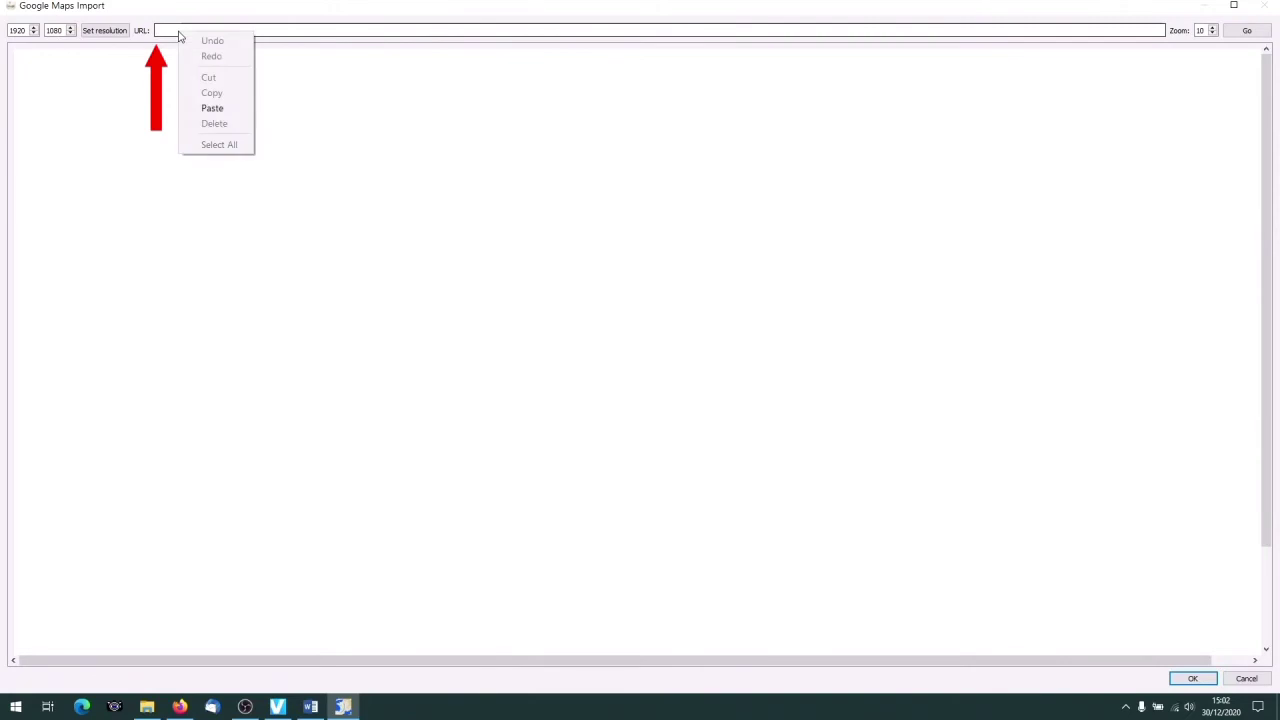
left_click(205, 110)
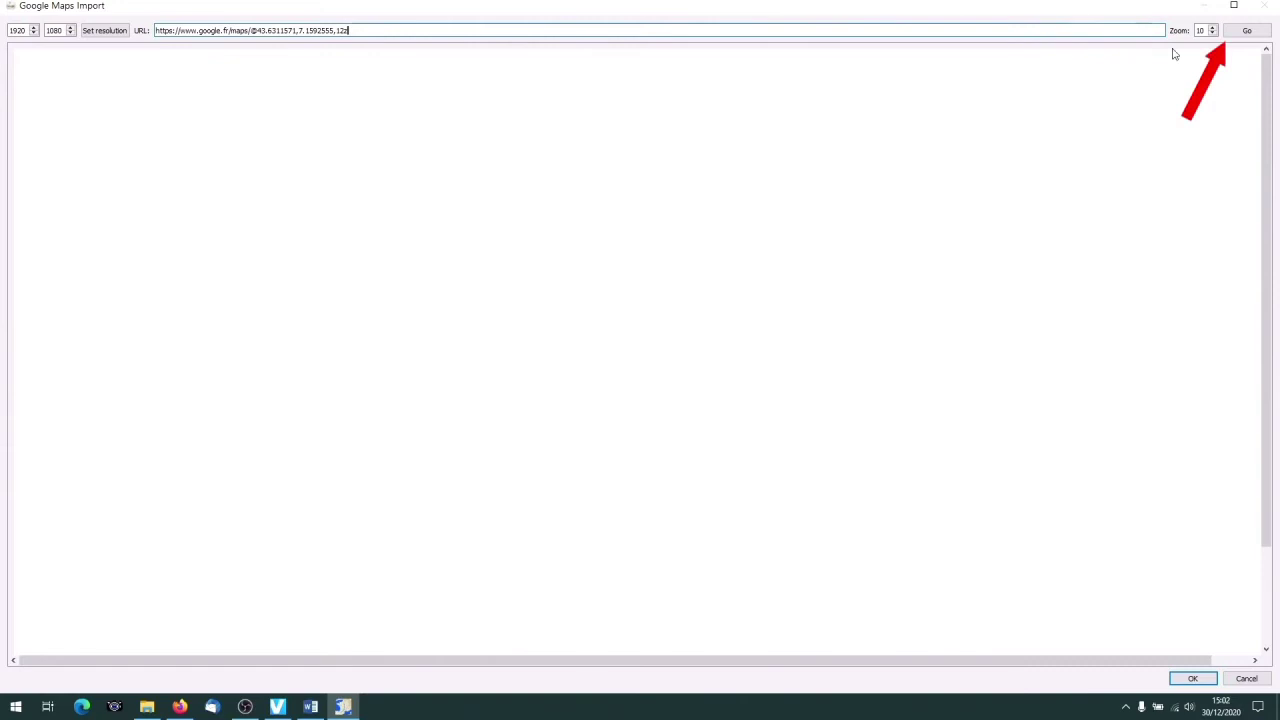
left_click(1247, 31)
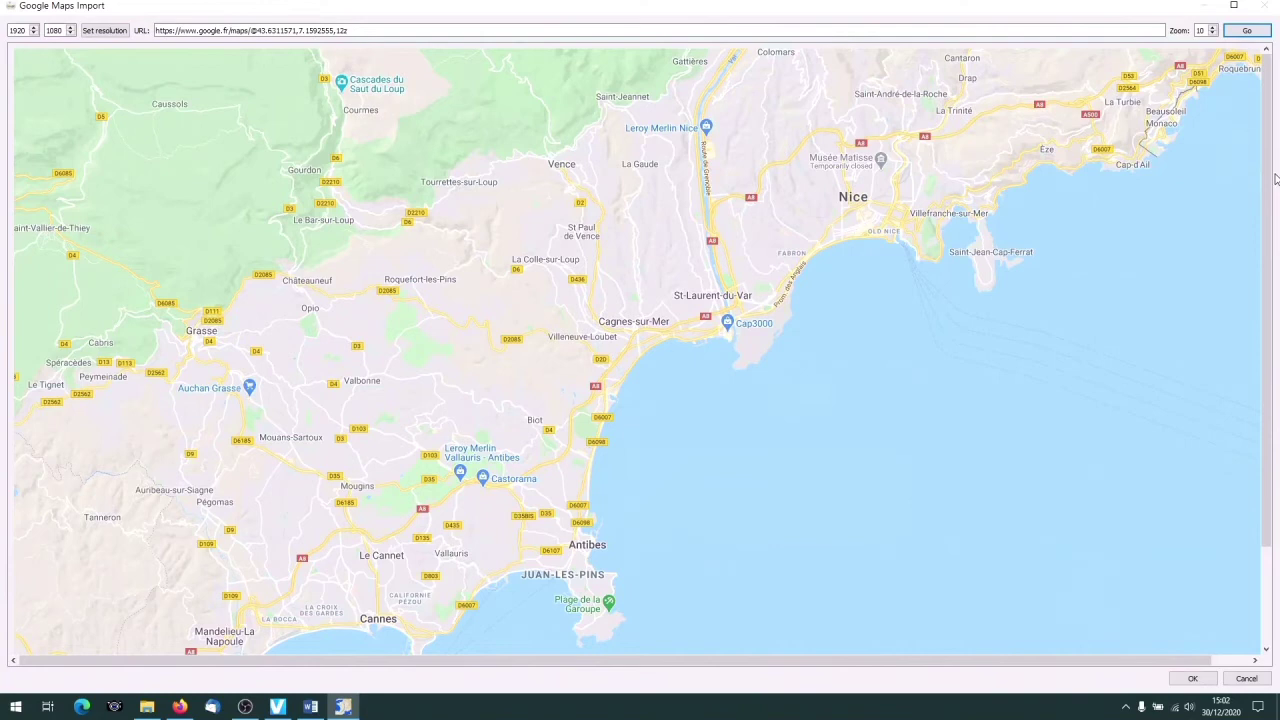
- Adjust the imported map's framing to include the coast from Cannes to Nice and accept the import
left_click_drag(1265, 190, 1260, 235)
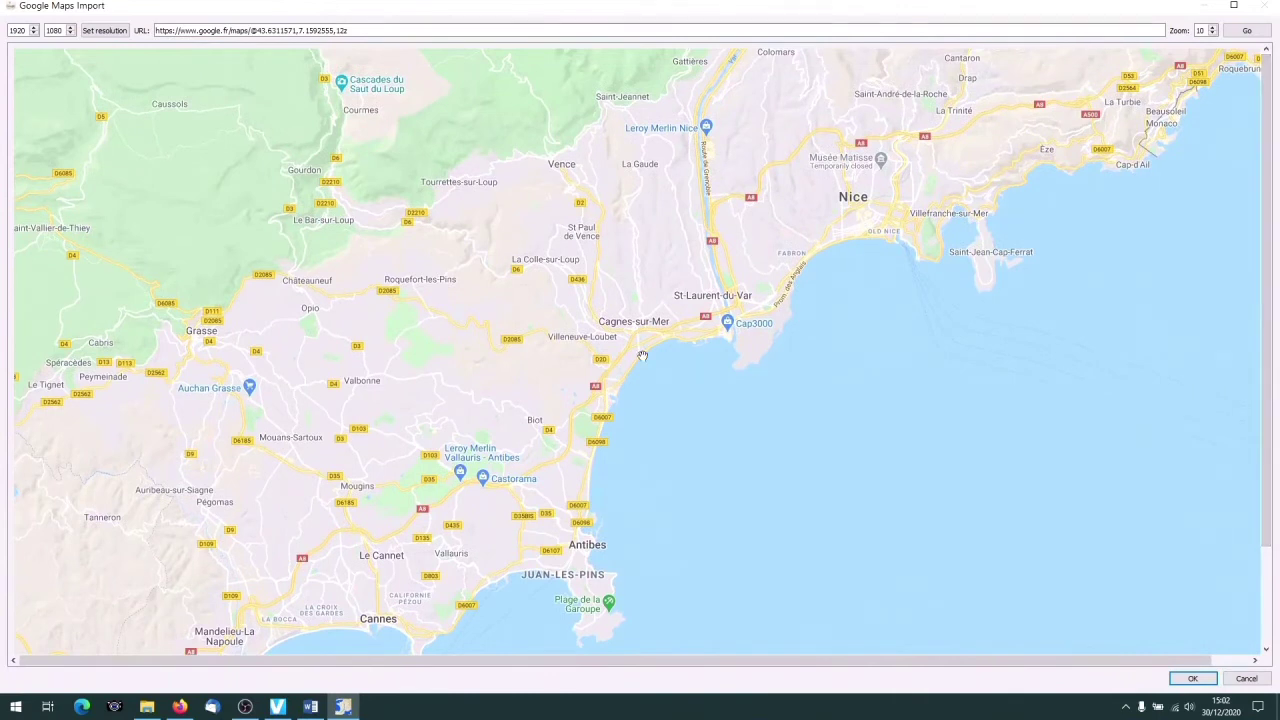
scroll(539, 368, "down", 1)
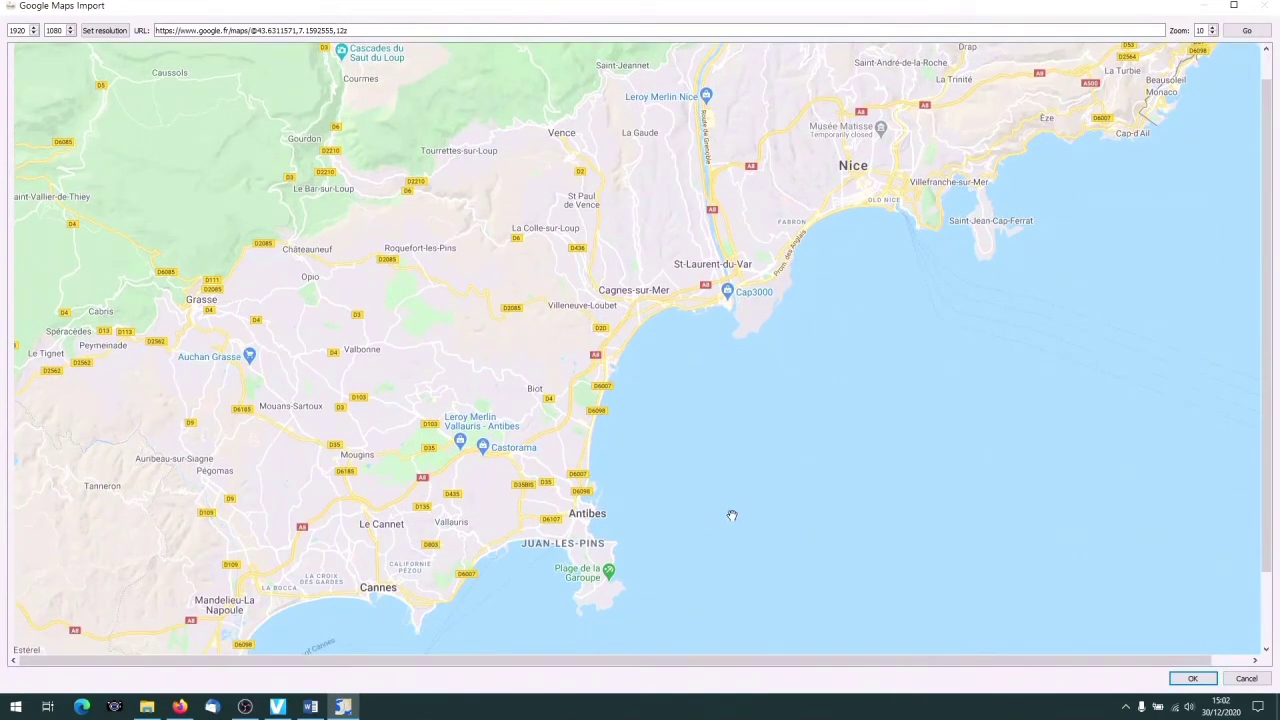
left_click_drag(335, 322, 304, 331)
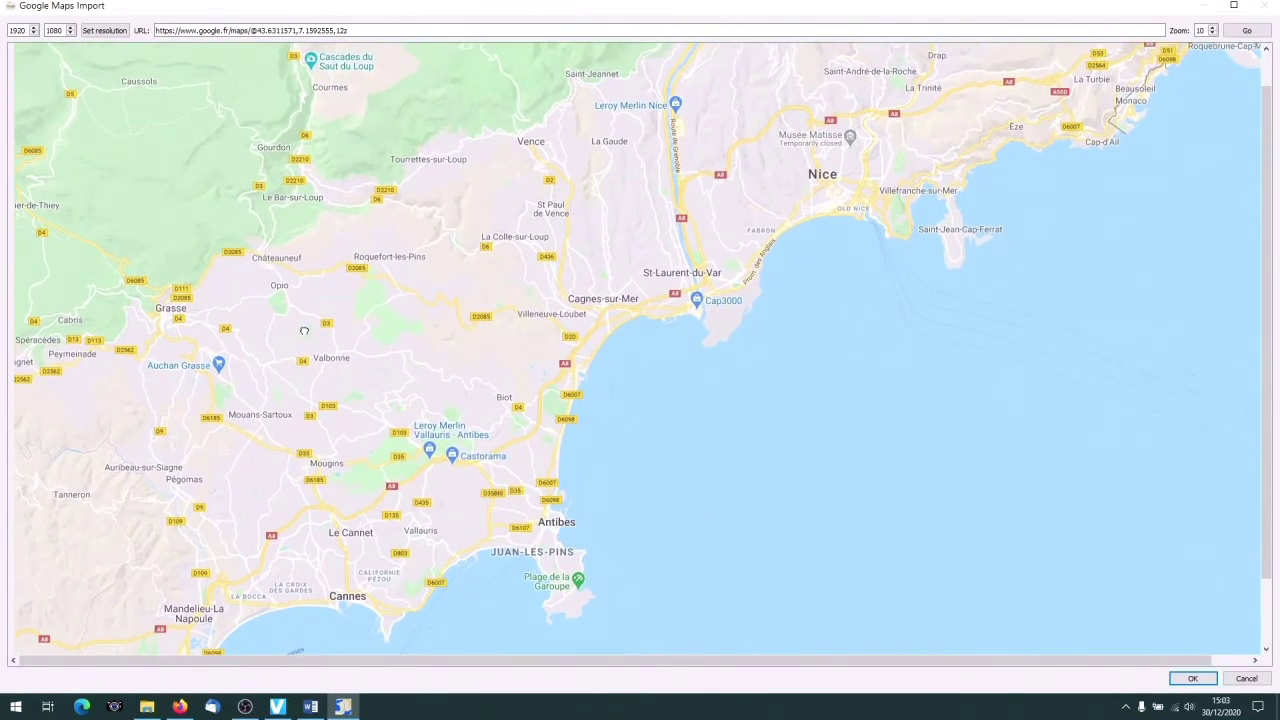
left_click_drag(652, 226, 668, 224)
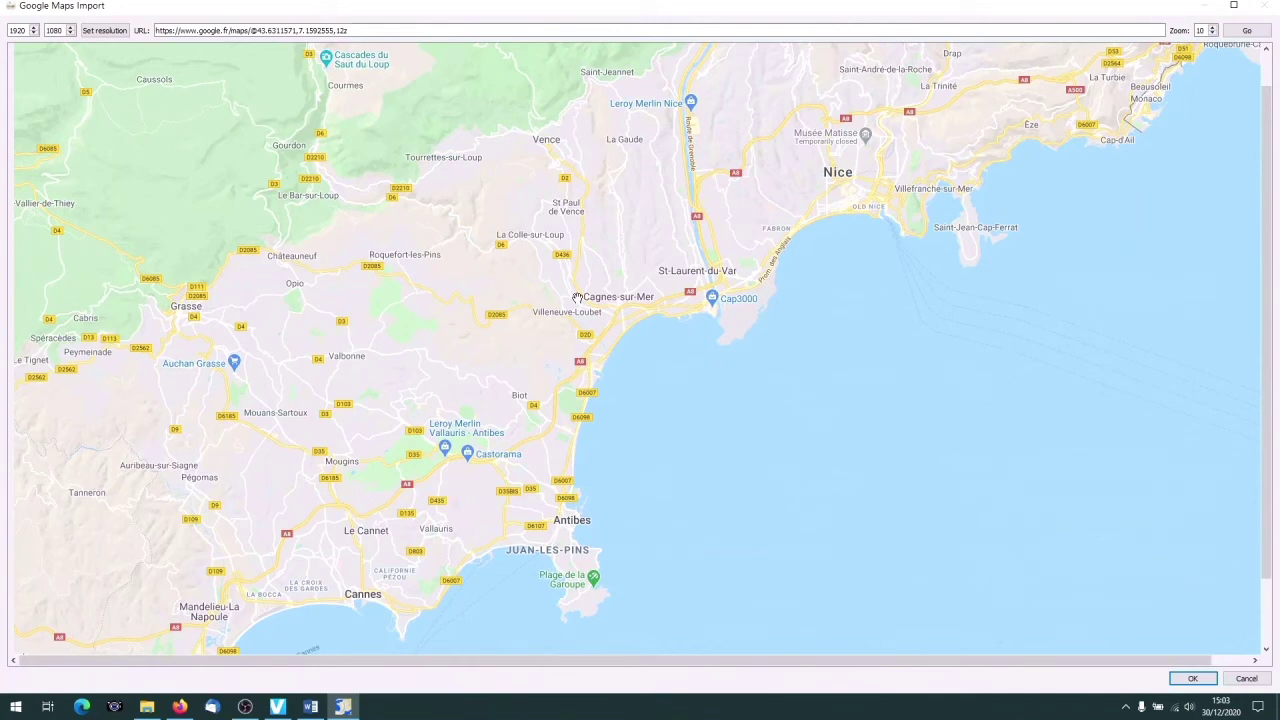
left_click(1192, 678)
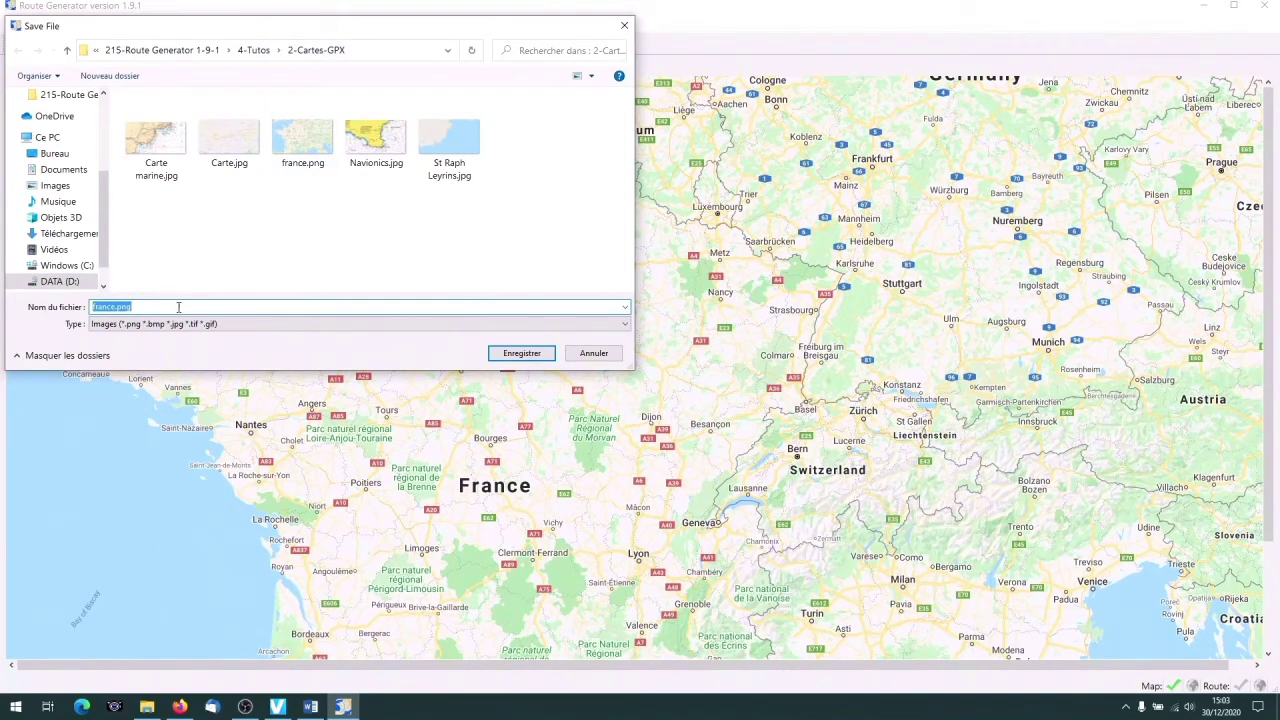
- Save the imported map image as "Cannes-Nice Maps" in the 2-Cartes-GPX folder
type("Ca")
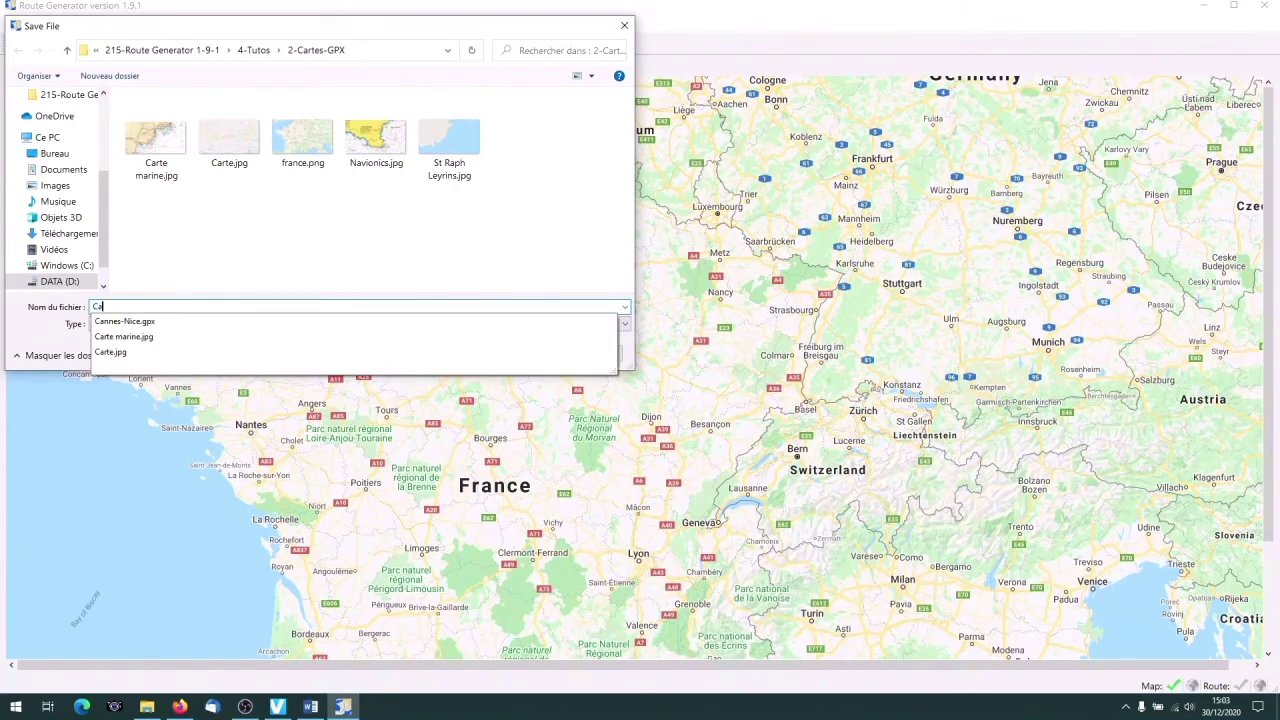
type("nnes-Nice")
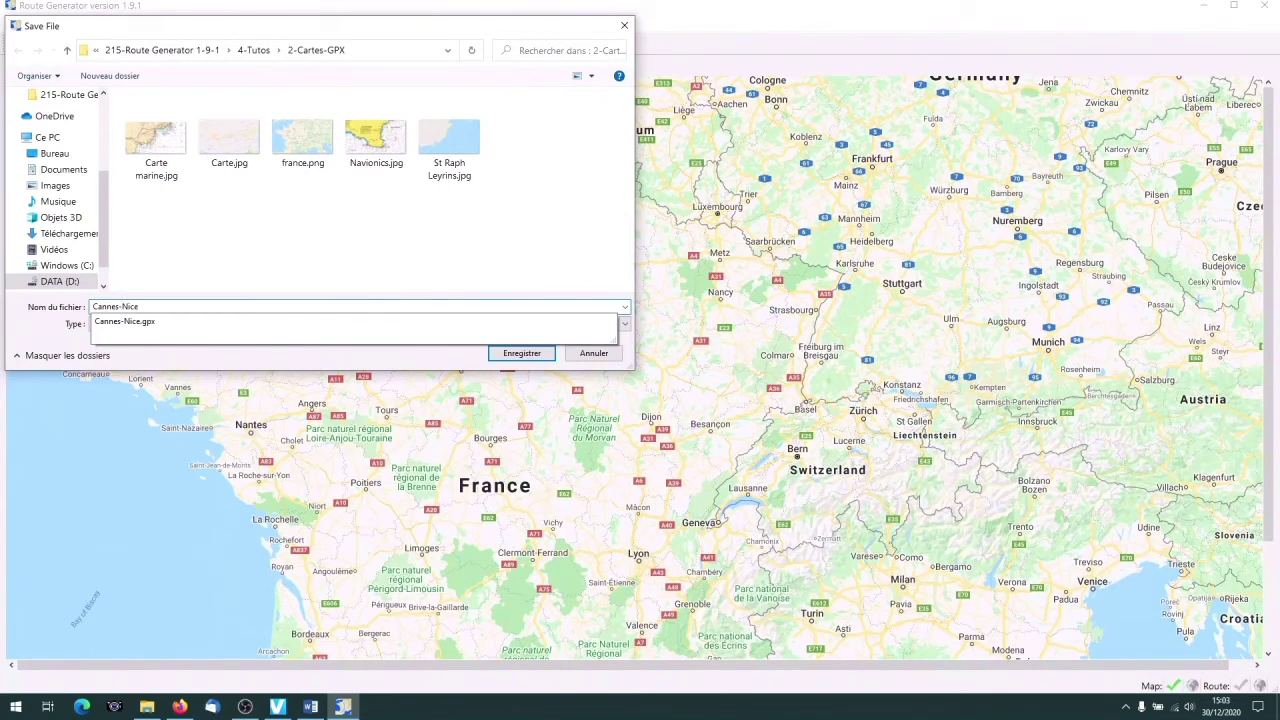
left_click(178, 307)
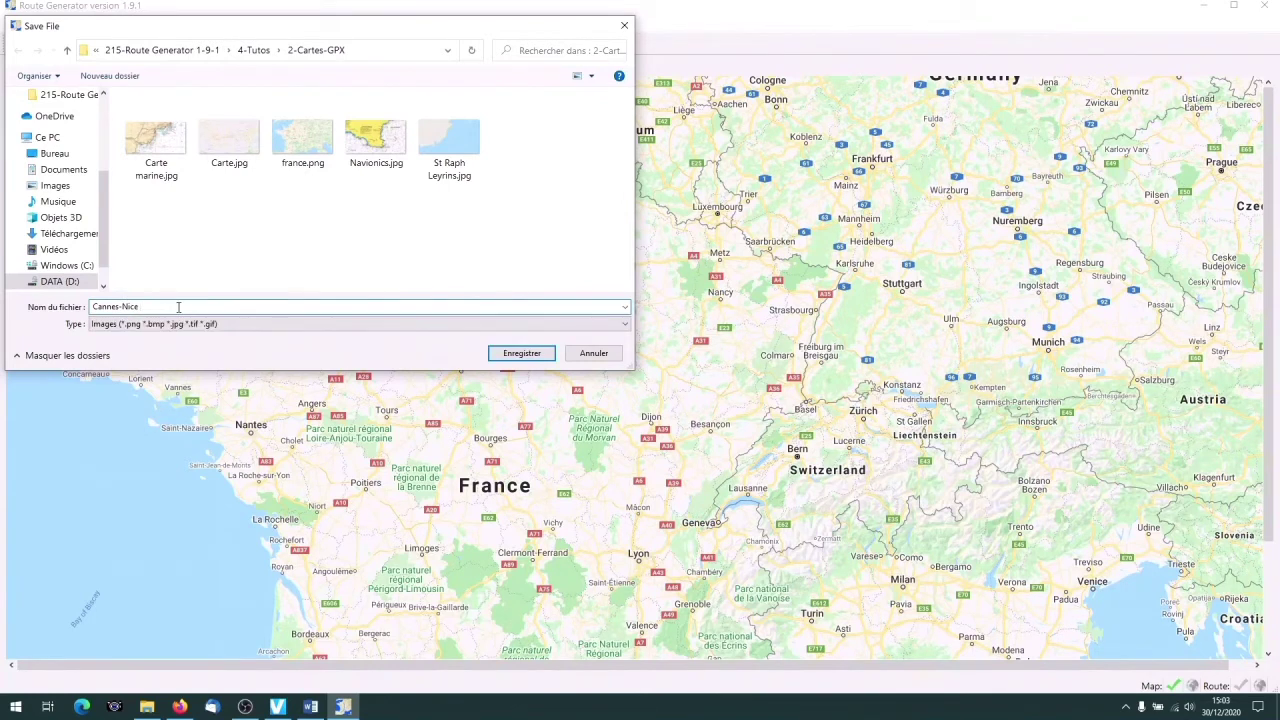
type("Maps")
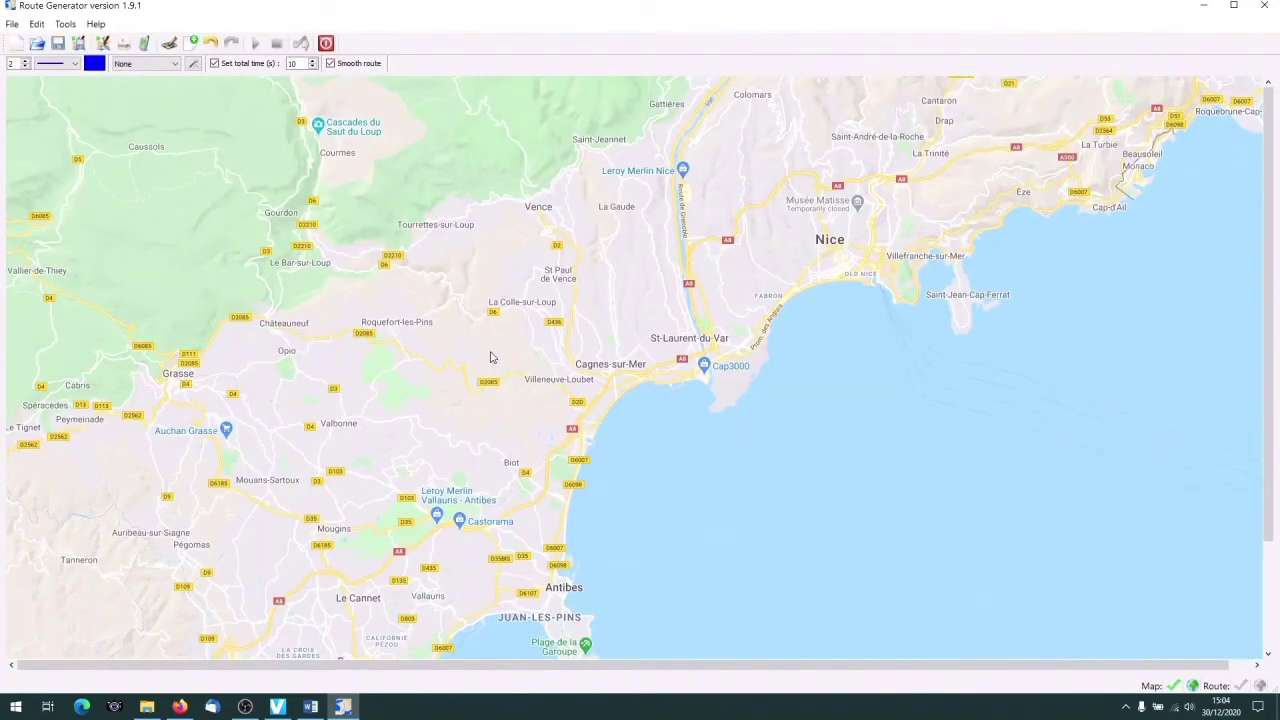
- Draw a route point by point along the coast from Cannes through Antibes and Saint-Laurent-du-Var to Nice, and play its preview
scroll(490, 357, "down", 2)
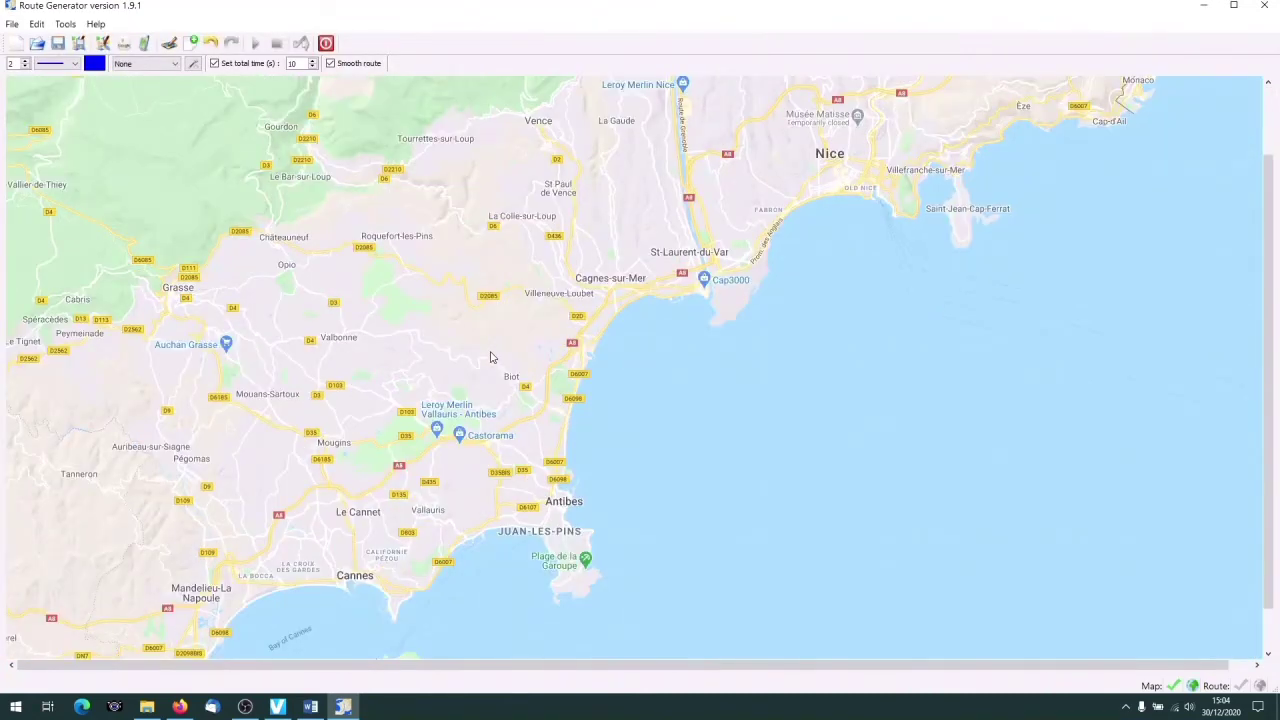
left_click(194, 45)
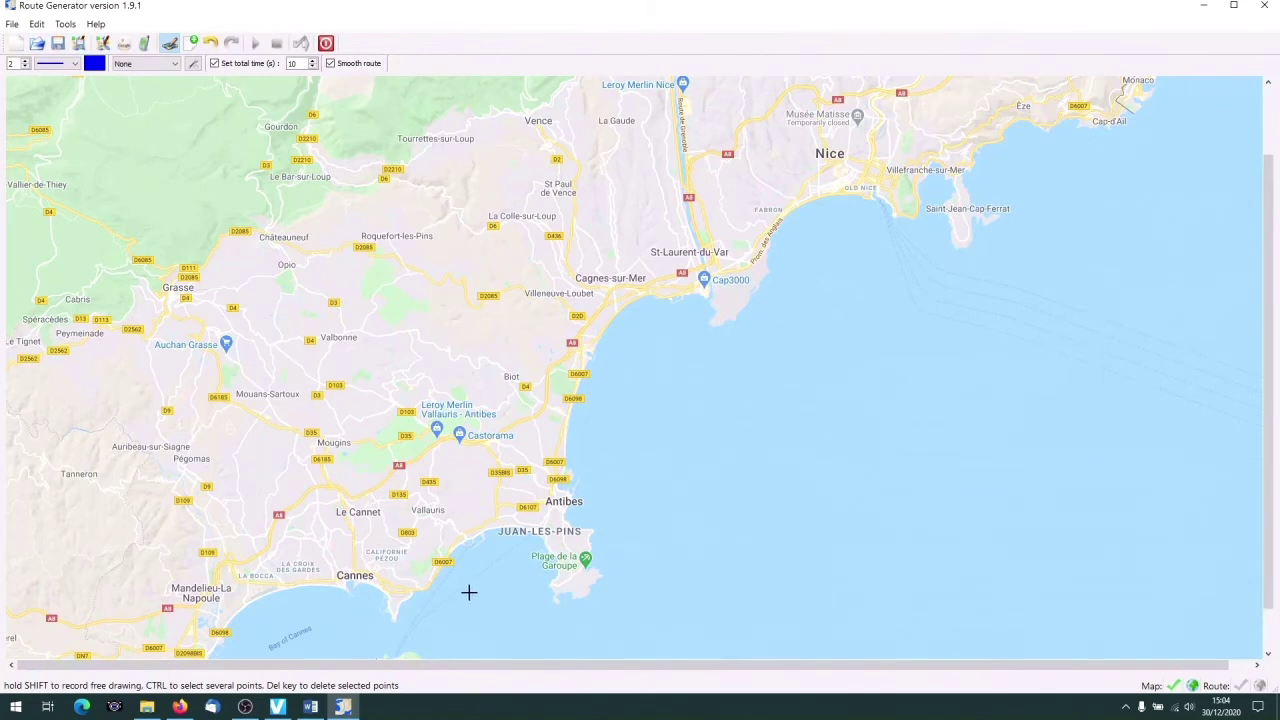
left_click(355, 572)
left_click(372, 575)
left_click(385, 581)
left_click(395, 585)
left_click(408, 589)
left_click(423, 590)
left_click(435, 576)
left_click(444, 561)
left_click(458, 541)
left_click(472, 531)
left_click(494, 521)
left_click(513, 516)
left_click(528, 521)
left_click(544, 521)
left_click(552, 489)
left_click(555, 454)
left_click(562, 425)
left_click(577, 382)
left_click(592, 341)
left_click(623, 306)
left_click(642, 295)
left_click(662, 296)
left_click(676, 292)
left_click(695, 288)
left_click(707, 281)
left_click(719, 273)
left_click(739, 267)
left_click(758, 257)
left_click(774, 225)
left_click(798, 206)
left_click(813, 201)
left_click(833, 195)
left_click(852, 191)
left_click(861, 181)
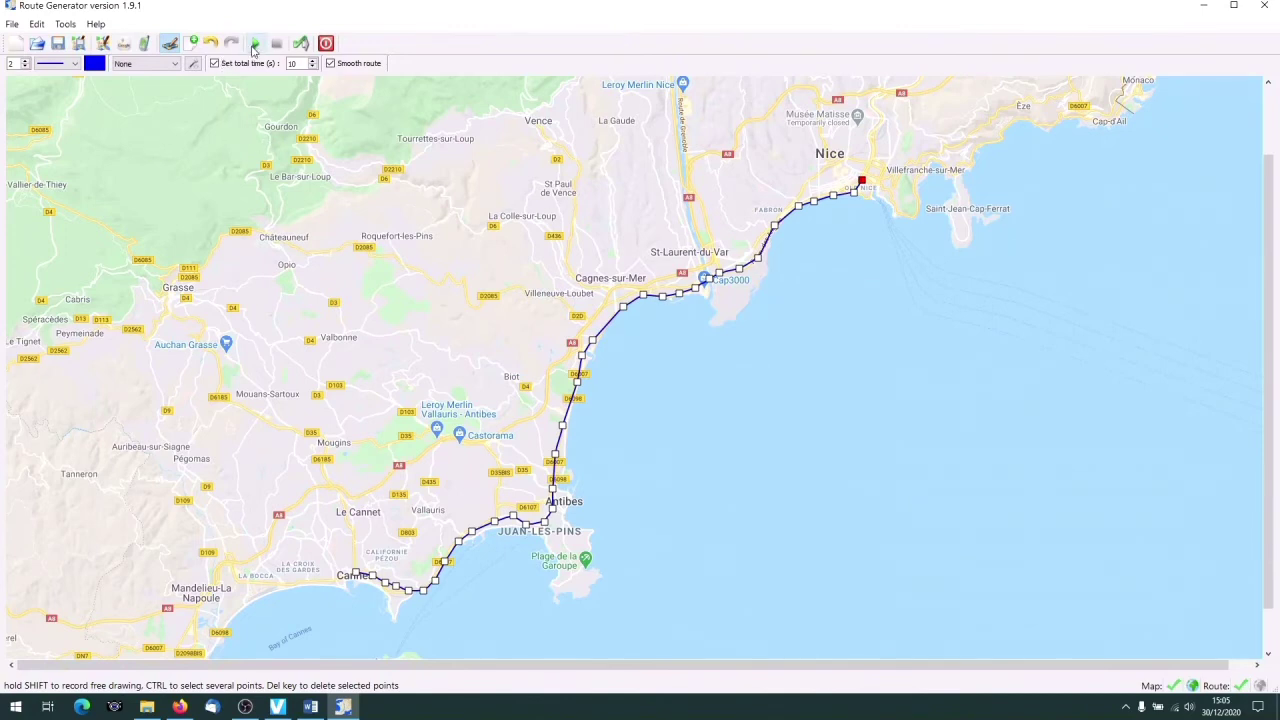
left_click(255, 45)
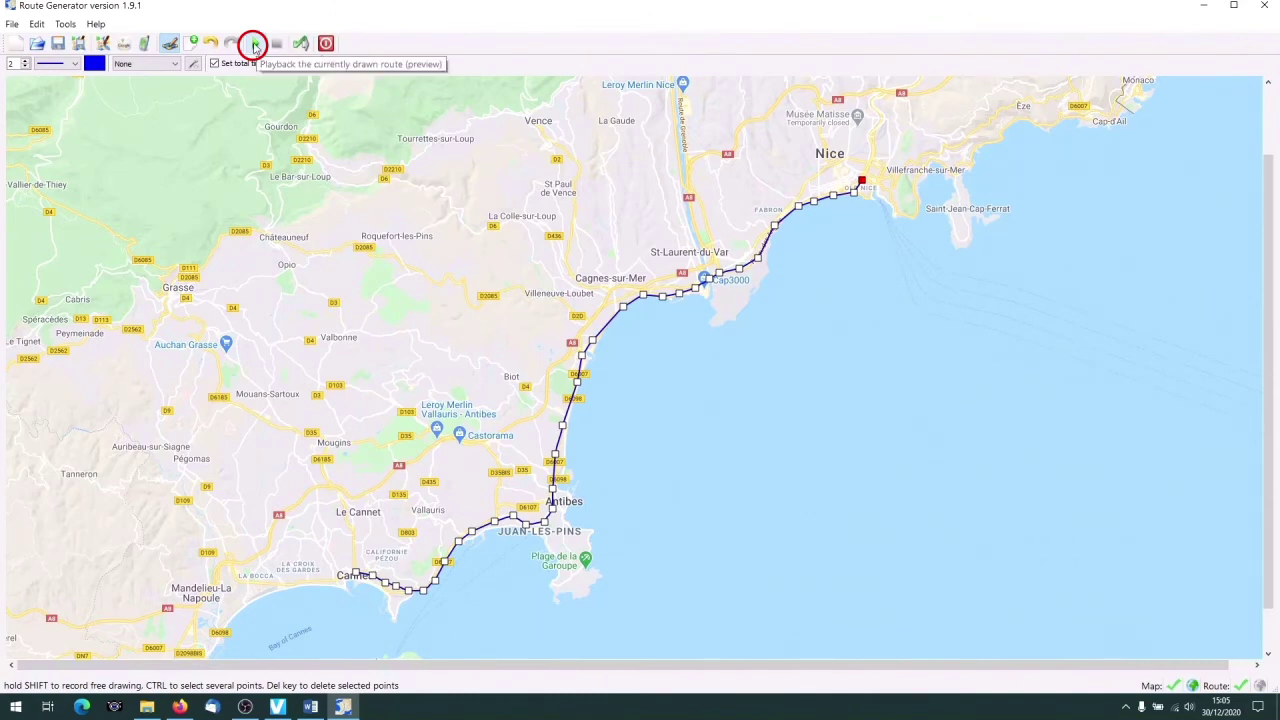
left_click(255, 45)
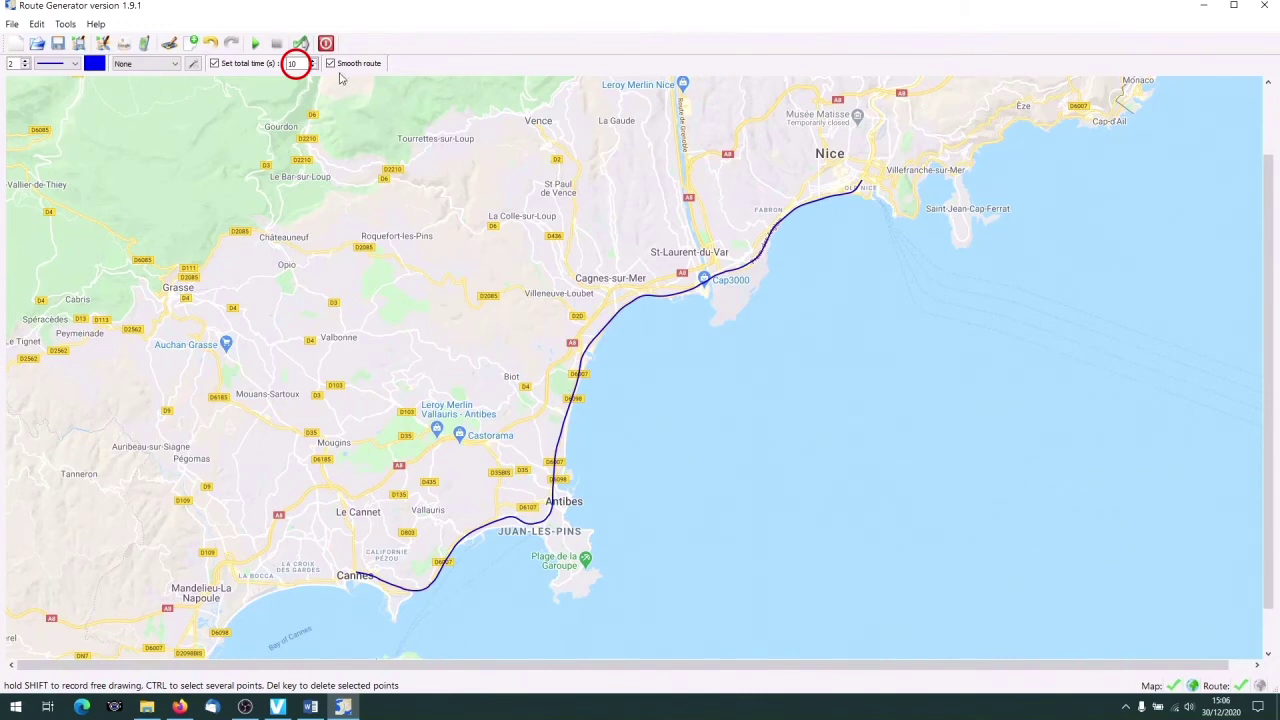
- Try another line width and a dash-dot style on the route, and return to a solid line of width 2
left_click(12, 64)
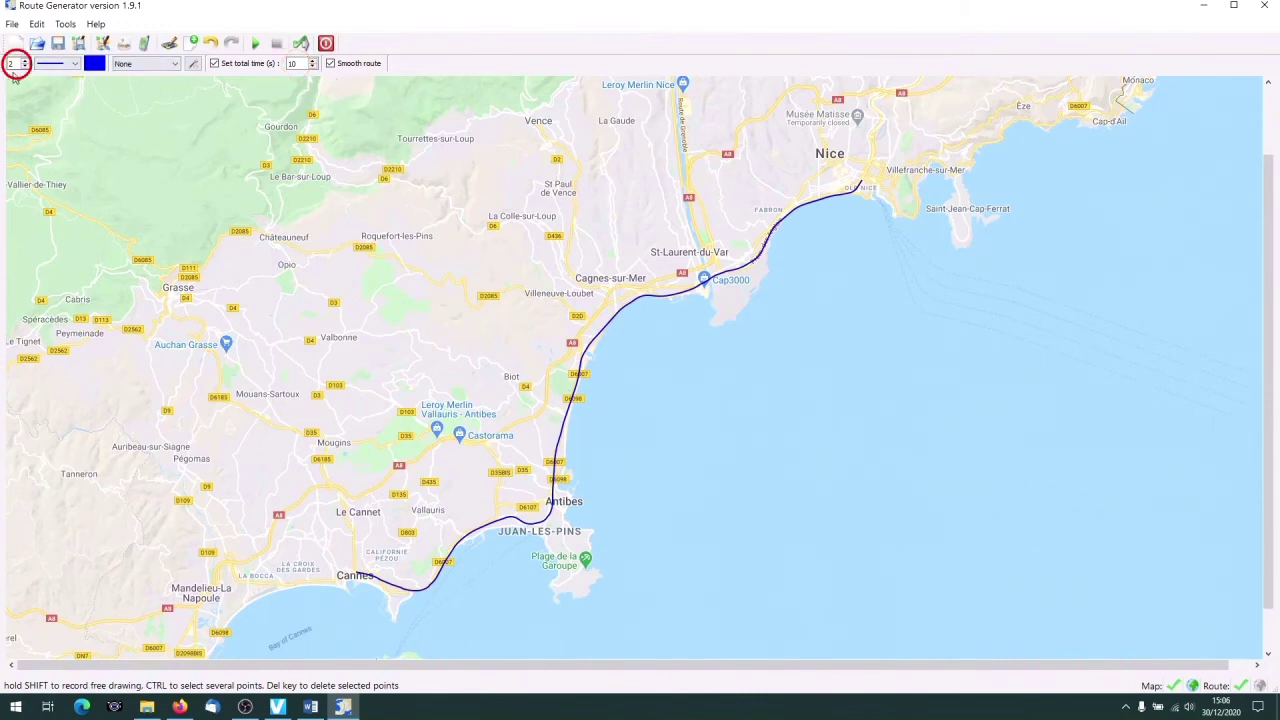
left_click(24, 61)
left_click(24, 67)
left_click(24, 67)
left_click(74, 64)
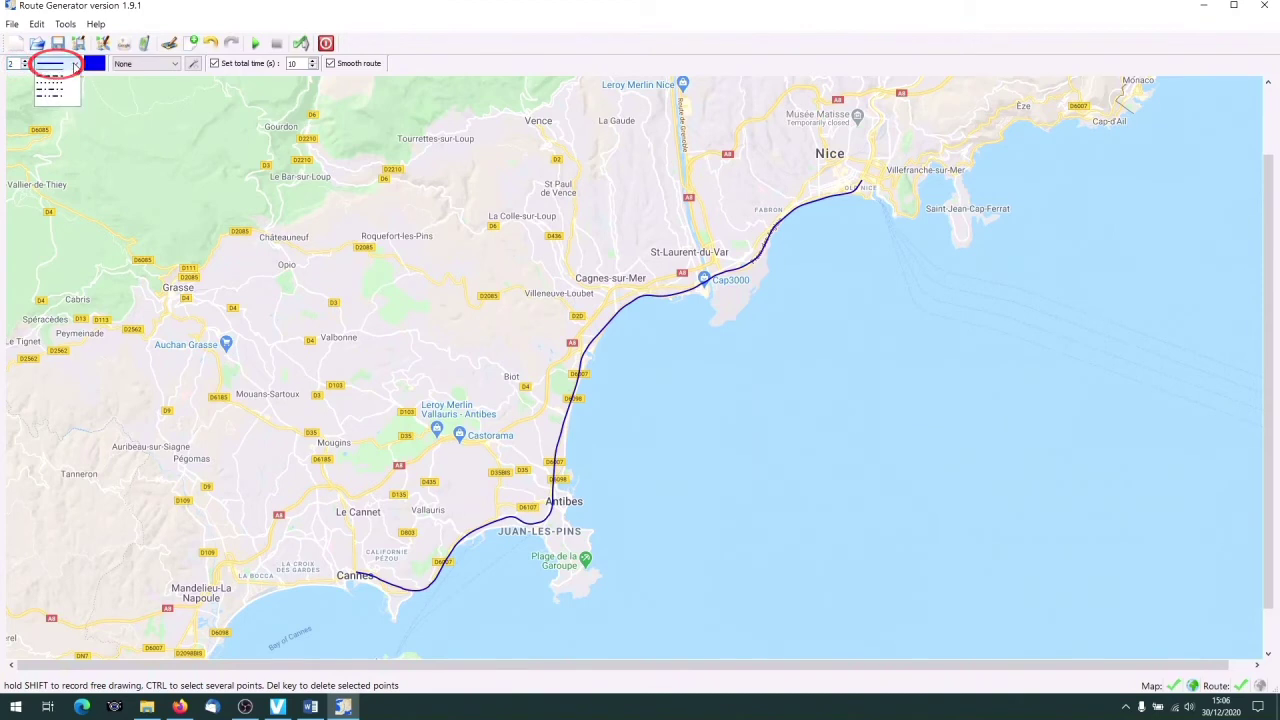
left_click(53, 104)
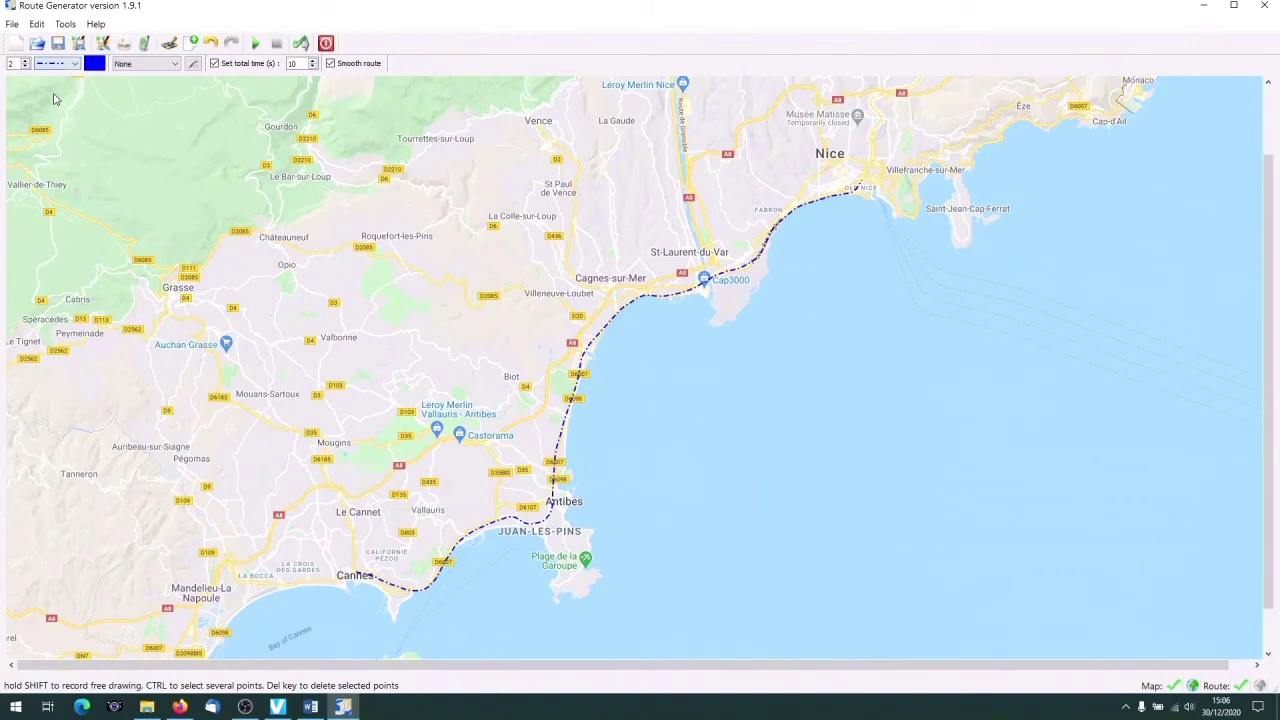
left_click(74, 63)
left_click(60, 78)
- Change the route's line color to red (#ff0000)
left_click(94, 63)
left_click(97, 63)
left_click(95, 64)
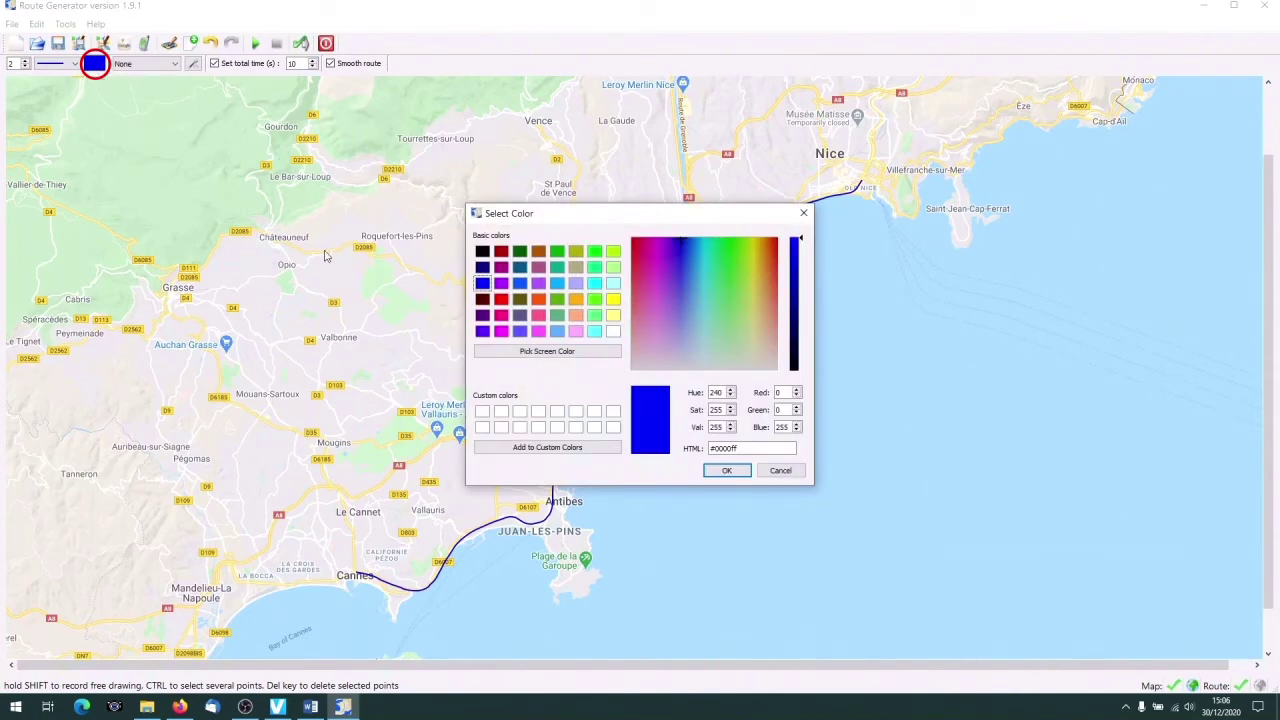
left_click(500, 299)
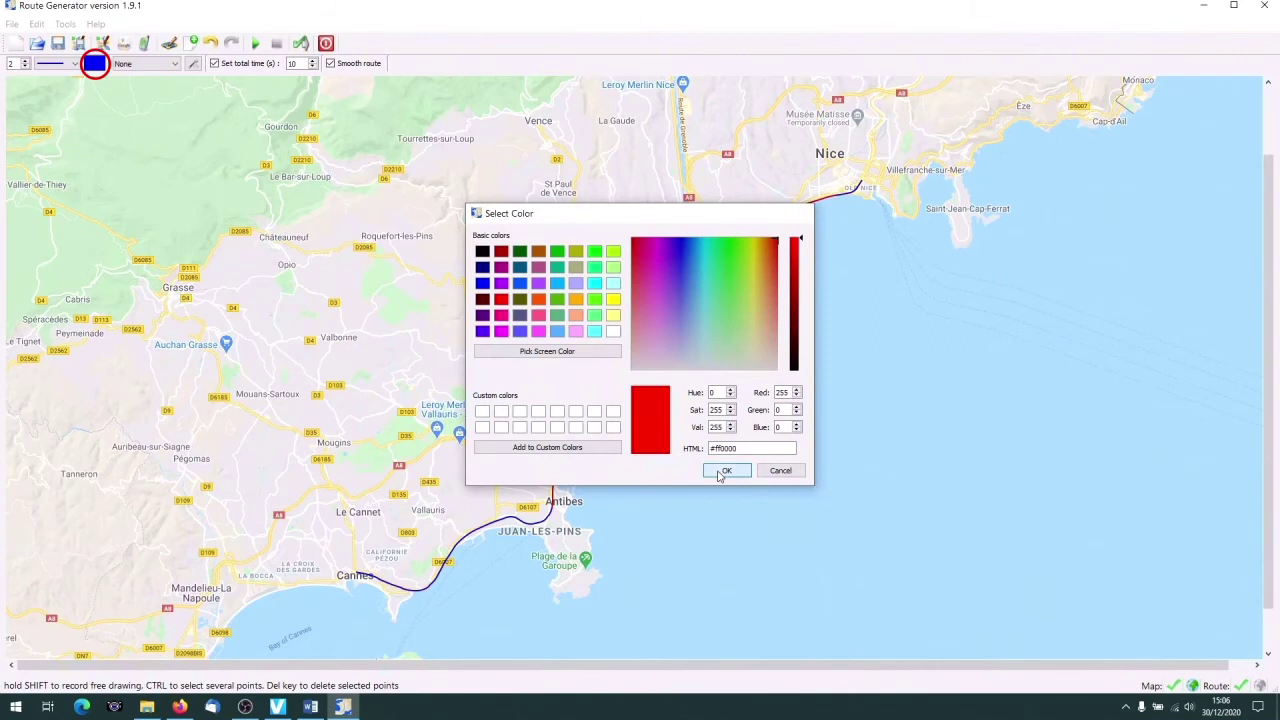
left_click(724, 472)
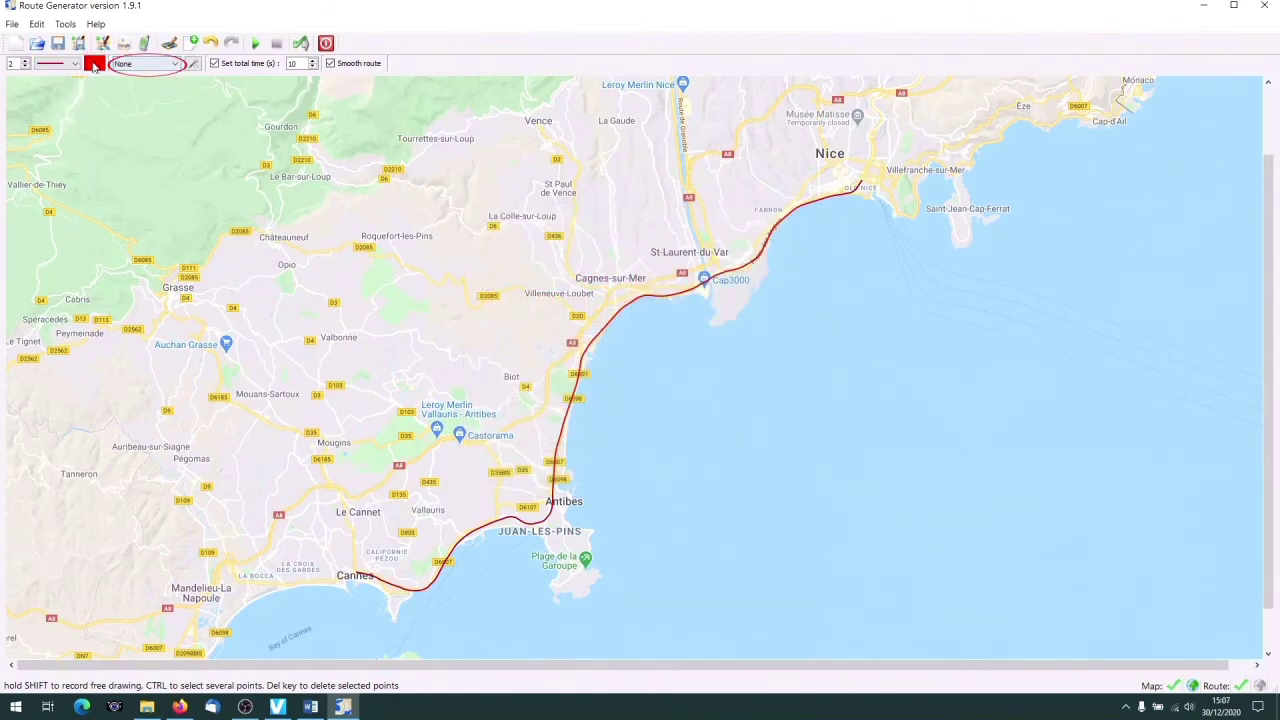
- Choose the bicycle as the route's vehicle and open the vehicle settings
left_click(175, 65)
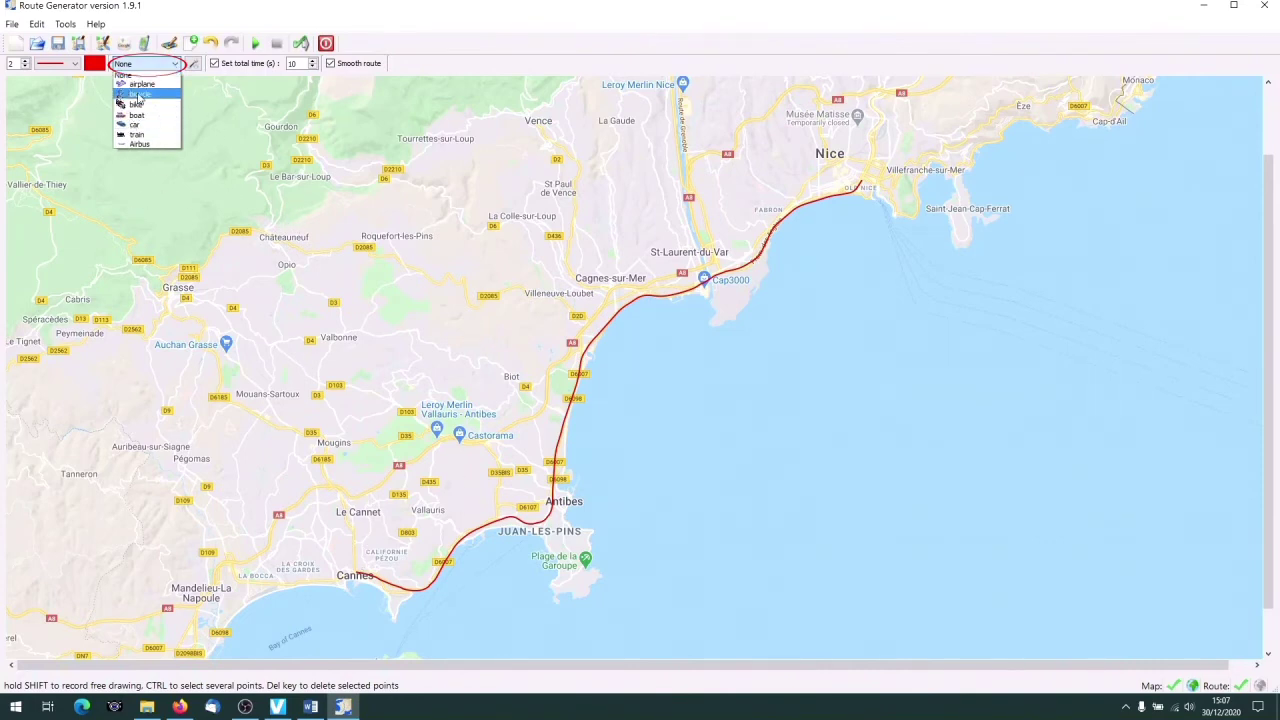
left_click(140, 95)
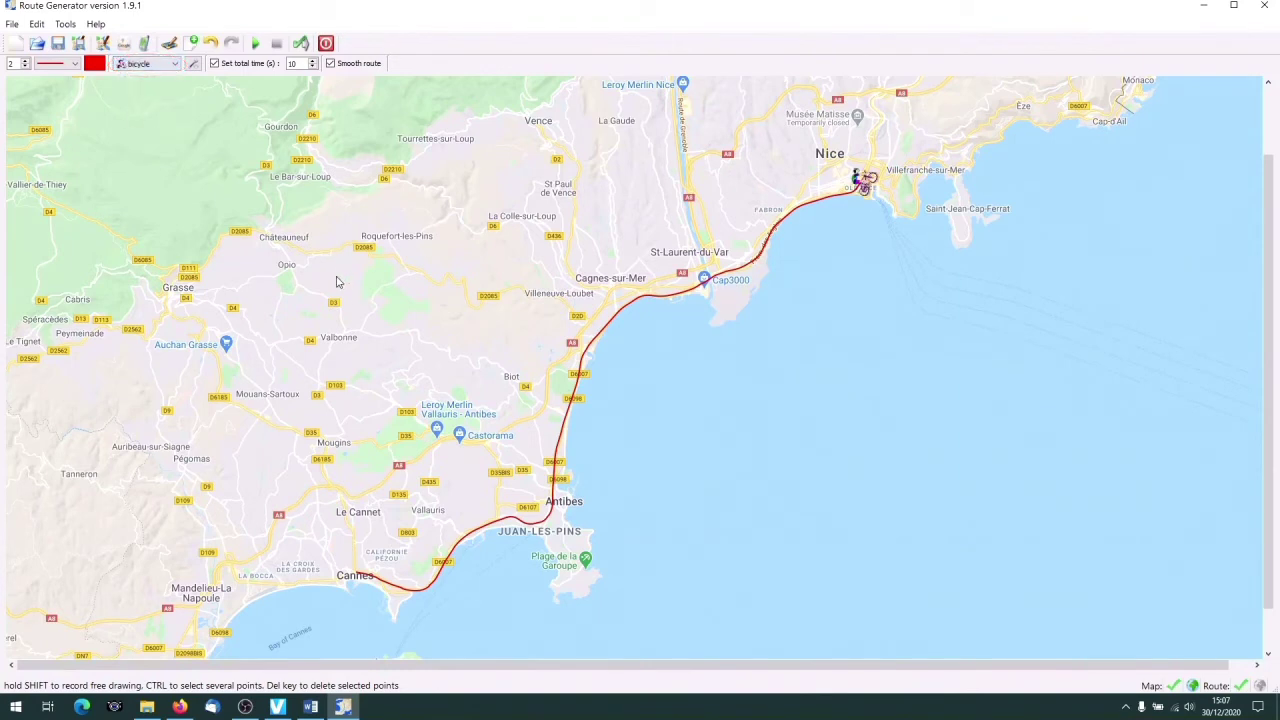
left_click(193, 64)
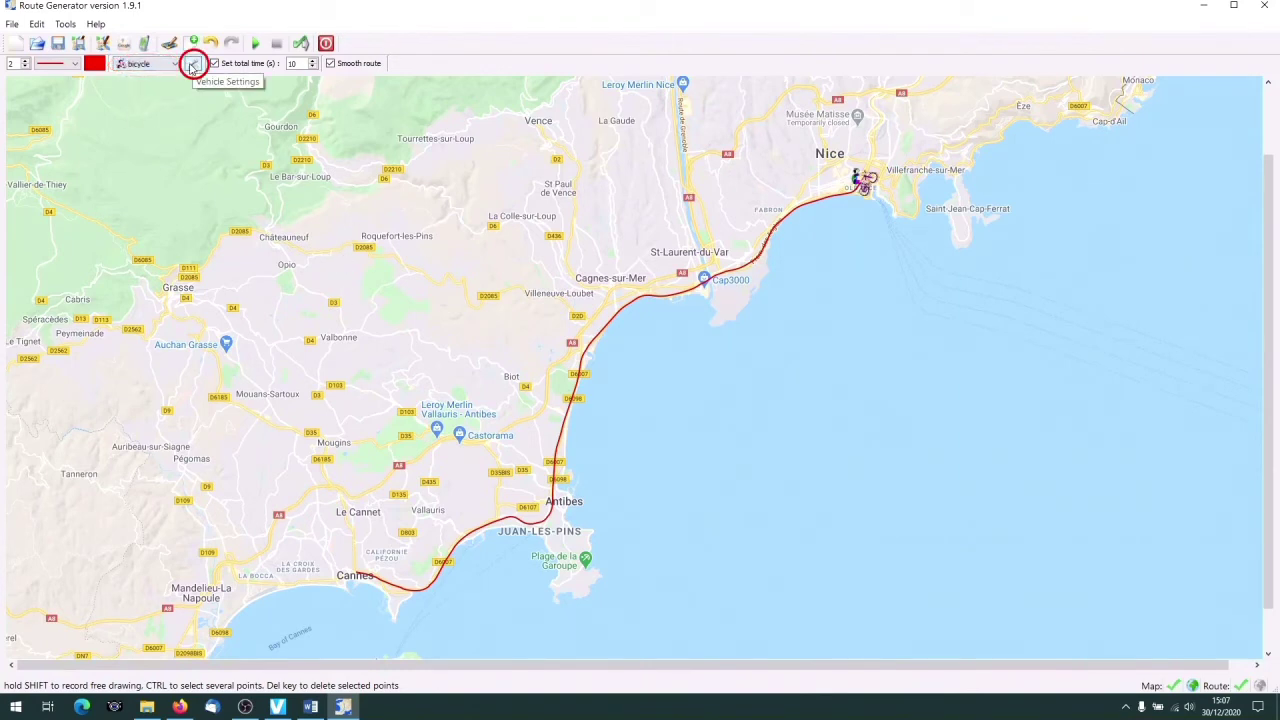
left_click(193, 64)
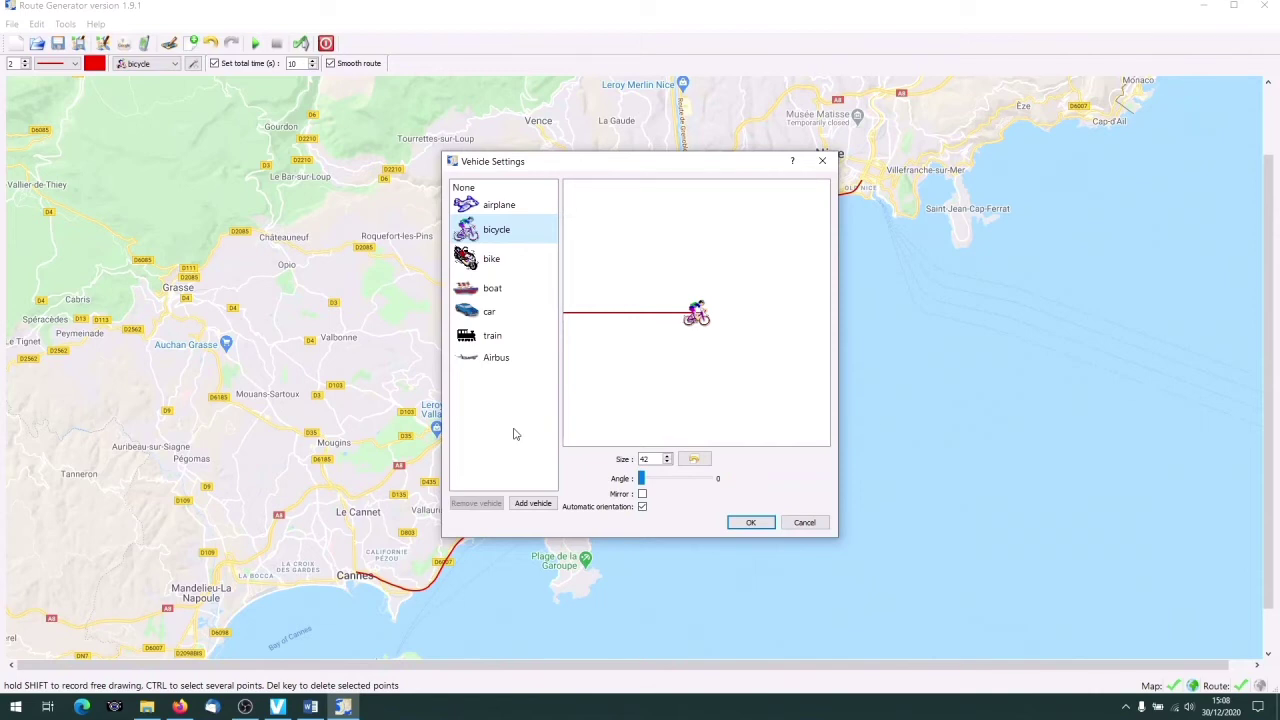
- Add cyclisme012.gif from the Véhicules Route Generator folder as a custom vehicle and select it
left_click(533, 504)
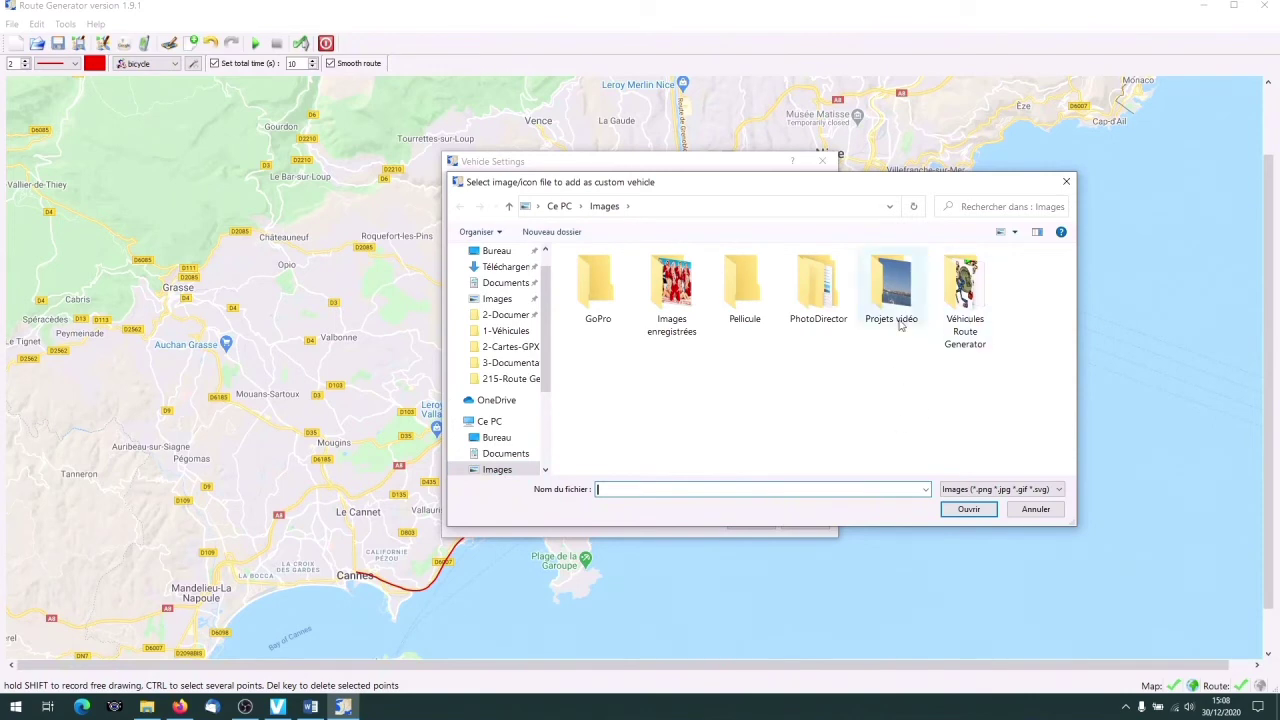
double_click(965, 290)
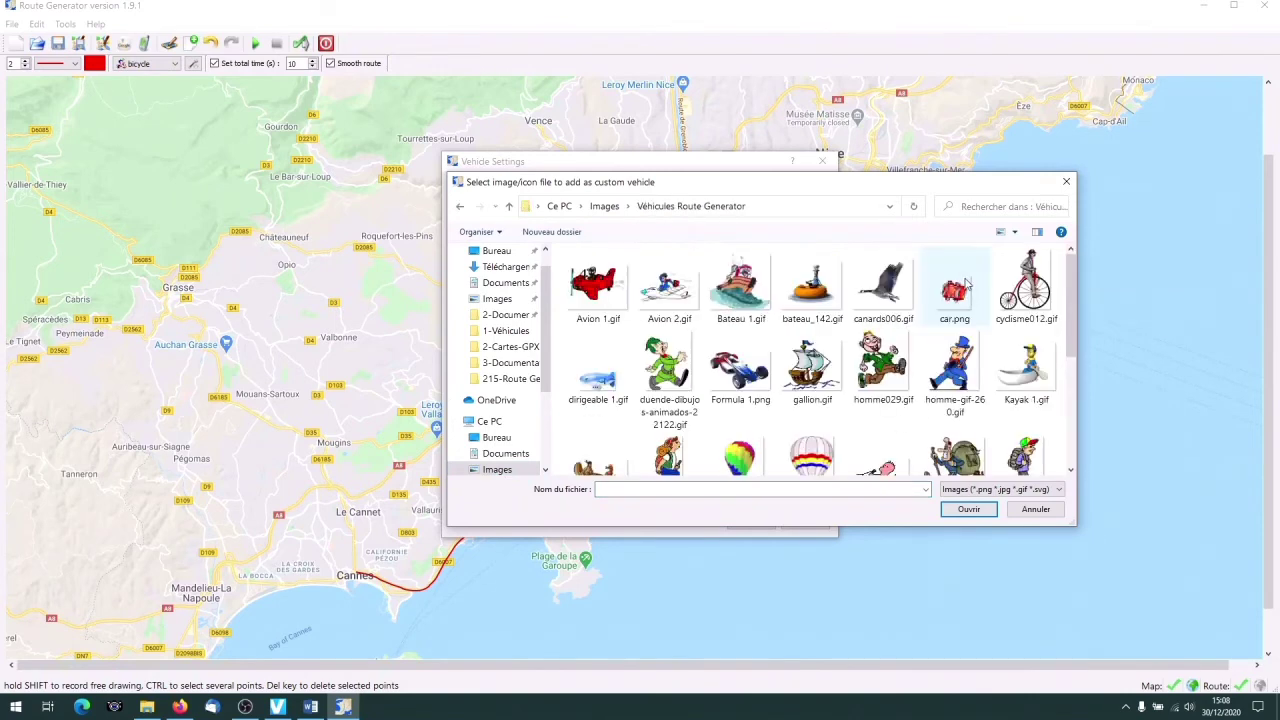
scroll(829, 320, "down", 3)
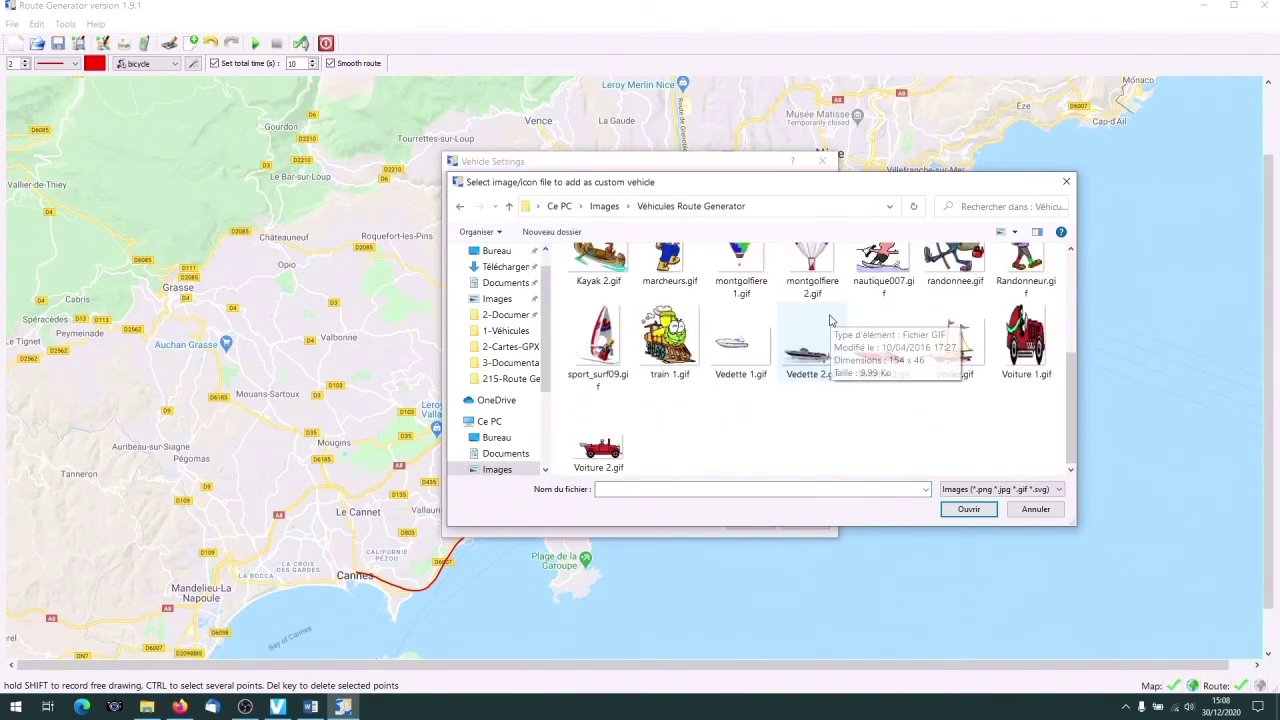
scroll(829, 320, "up", 3)
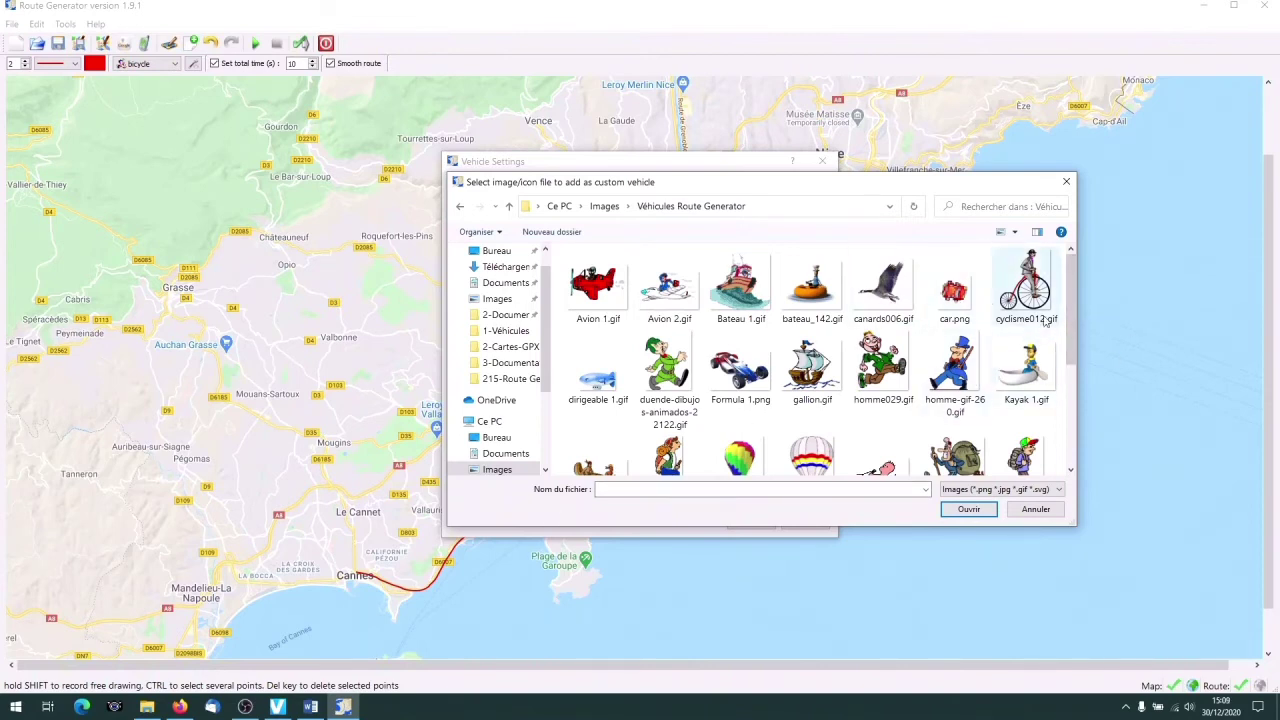
left_click(1030, 282)
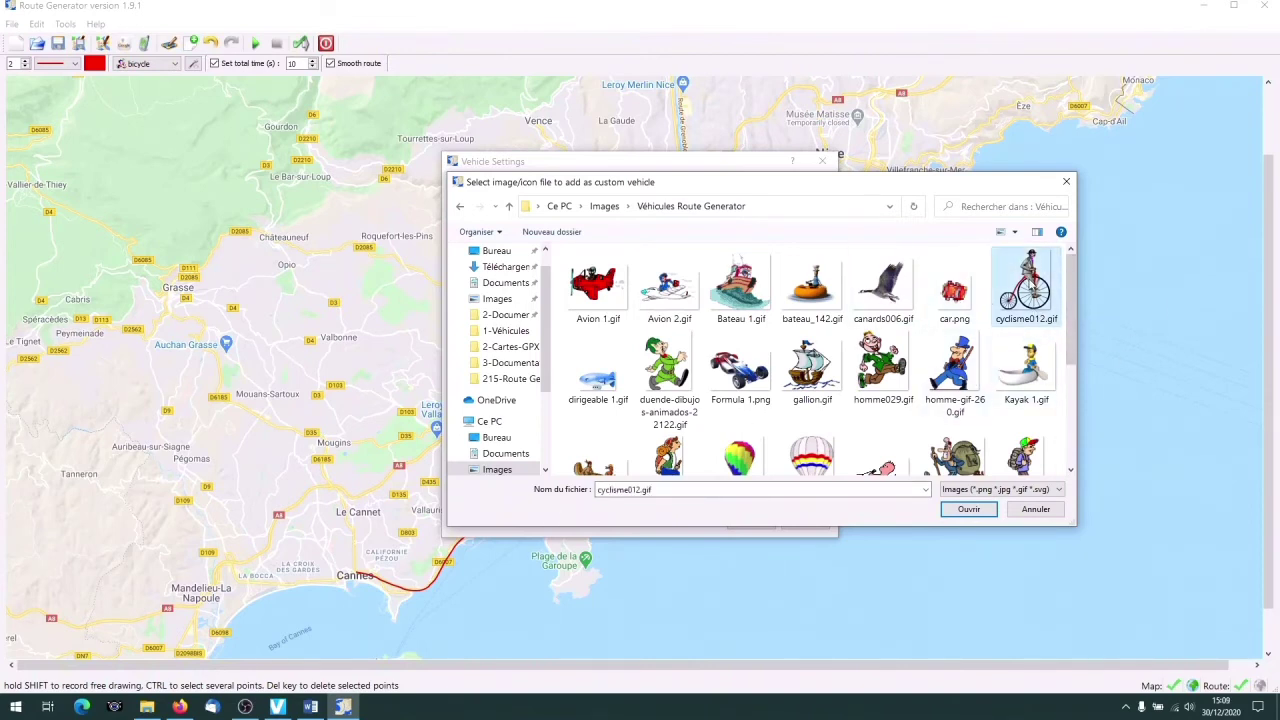
left_click(969, 510)
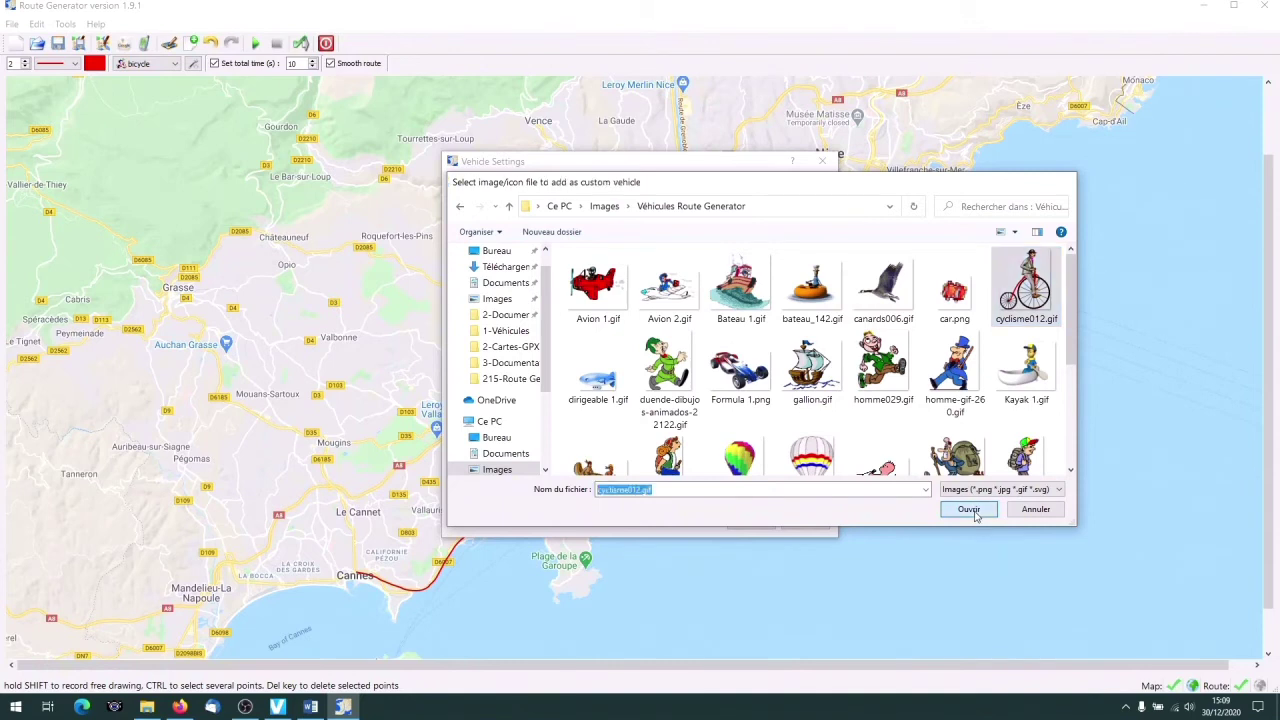
left_click(487, 385)
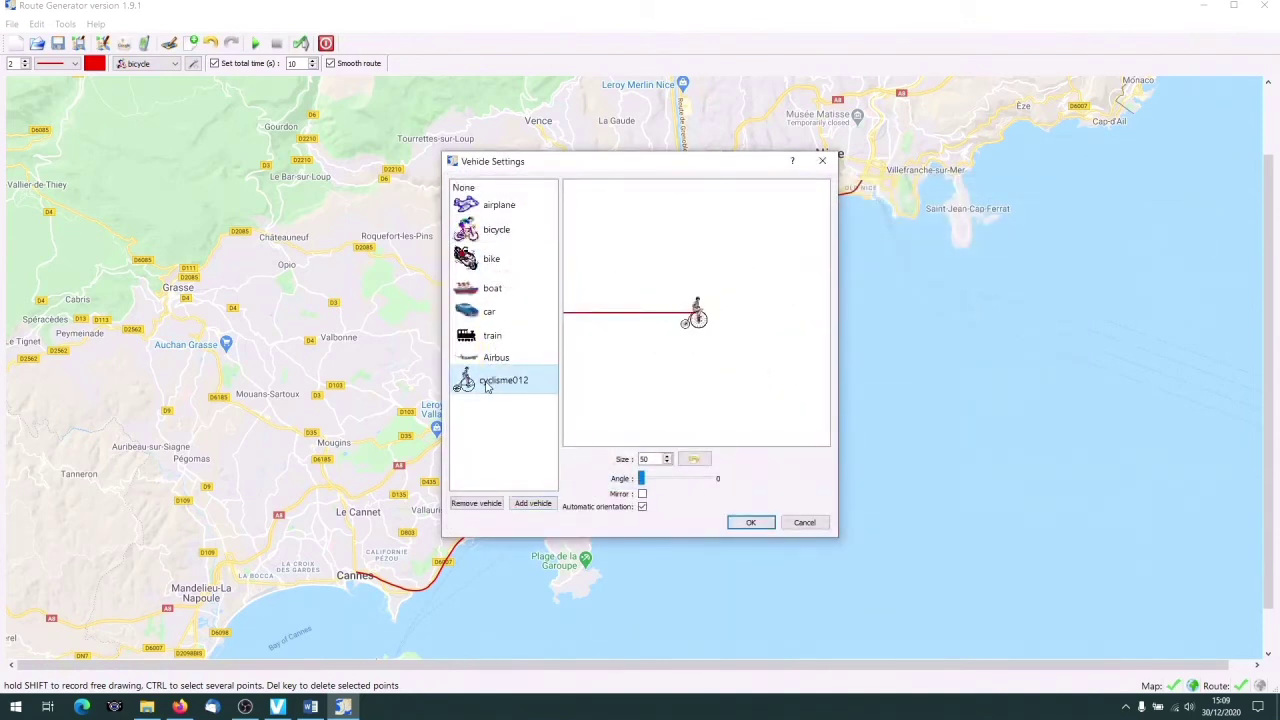
- Enlarge the cyclisme012 vehicle to size 200 and apply it to the route
left_click(668, 456)
left_click(668, 456)
left_click(668, 456)
left_click(668, 456)
left_click(667, 456)
left_click(667, 456)
left_click(667, 456)
left_click(667, 456)
left_click(667, 456)
left_click(667, 456)
left_click(667, 456)
left_click(667, 456)
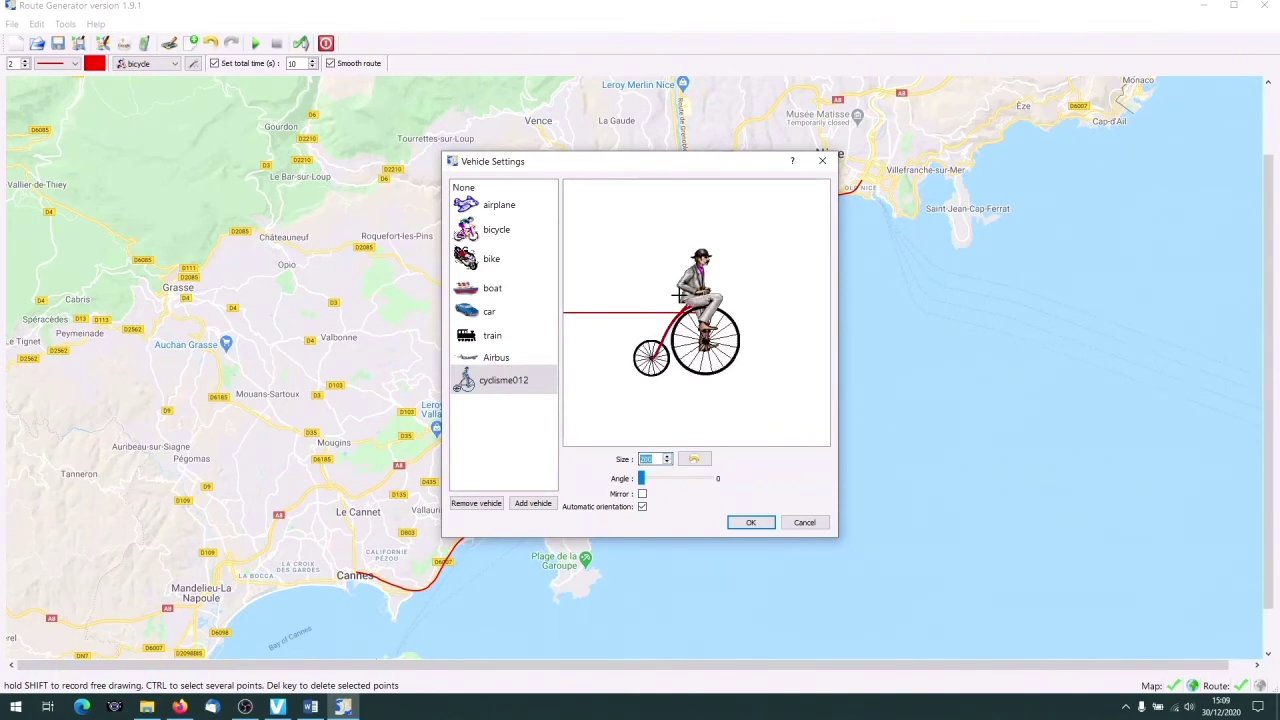
left_click_drag(646, 170, 350, 114)
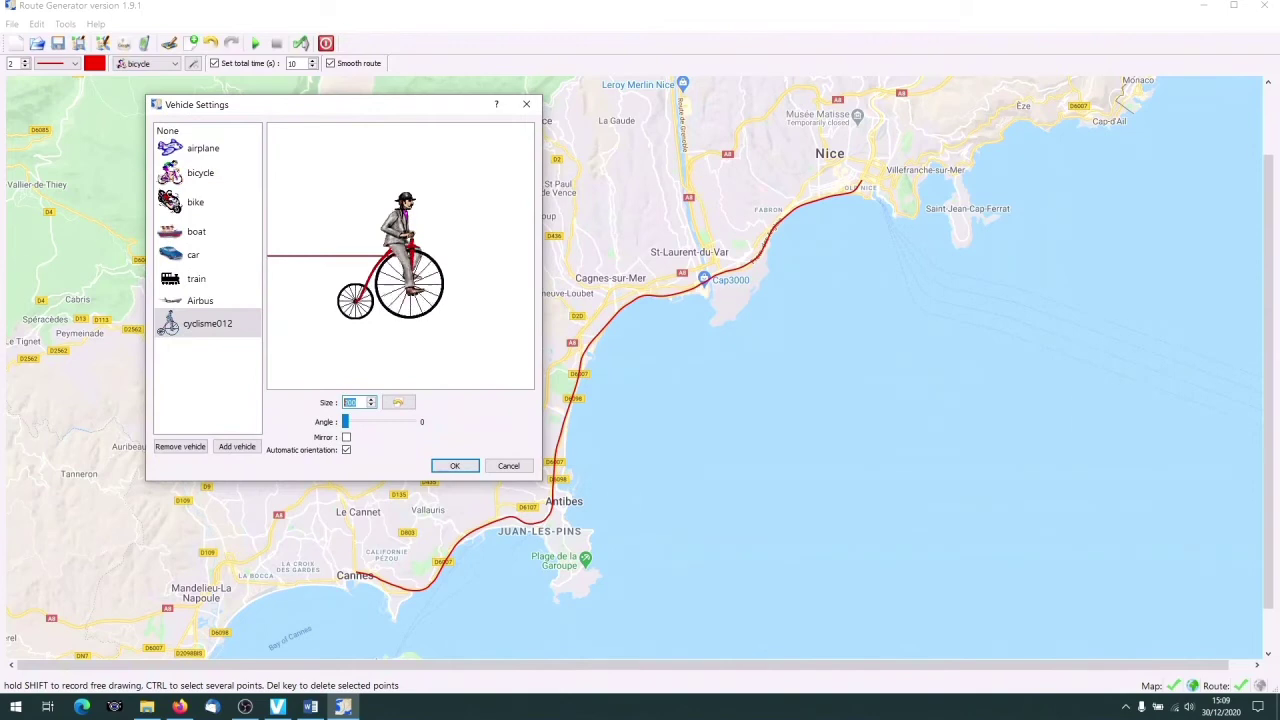
left_click(455, 466)
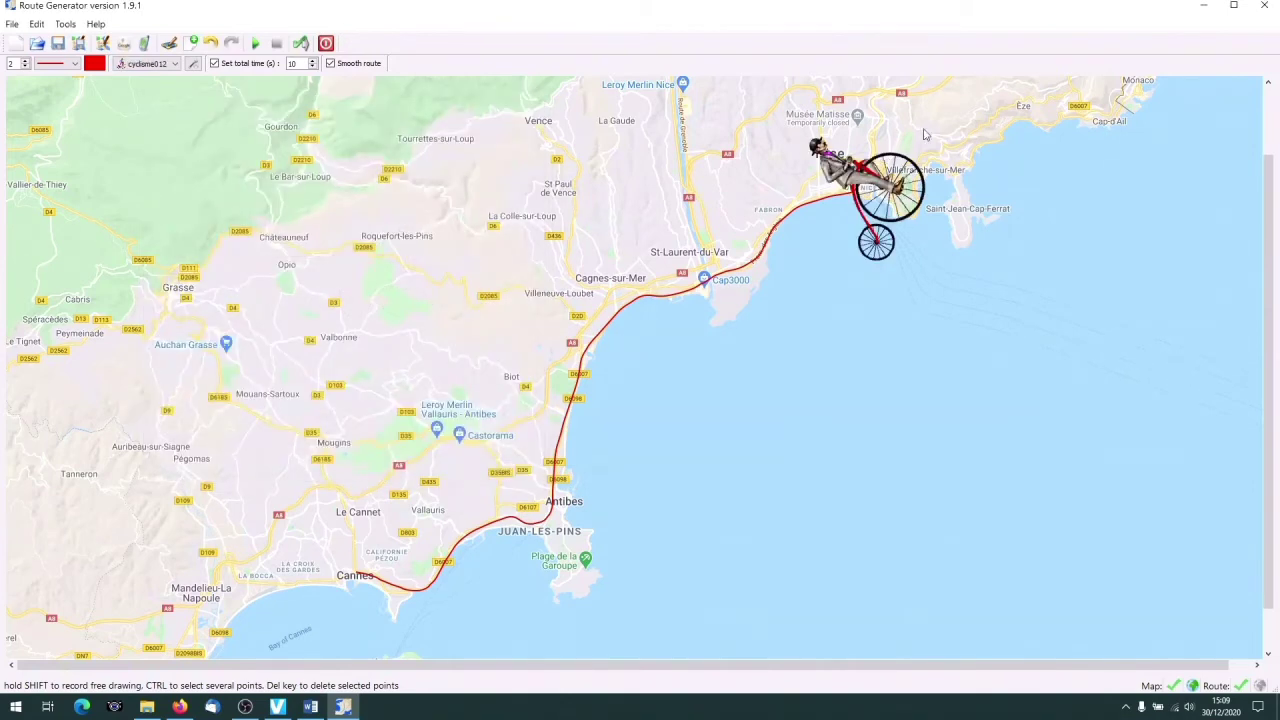
- Reduce the cyclisme012 vehicle's size to 70 in the vehicle settings
left_click(193, 63)
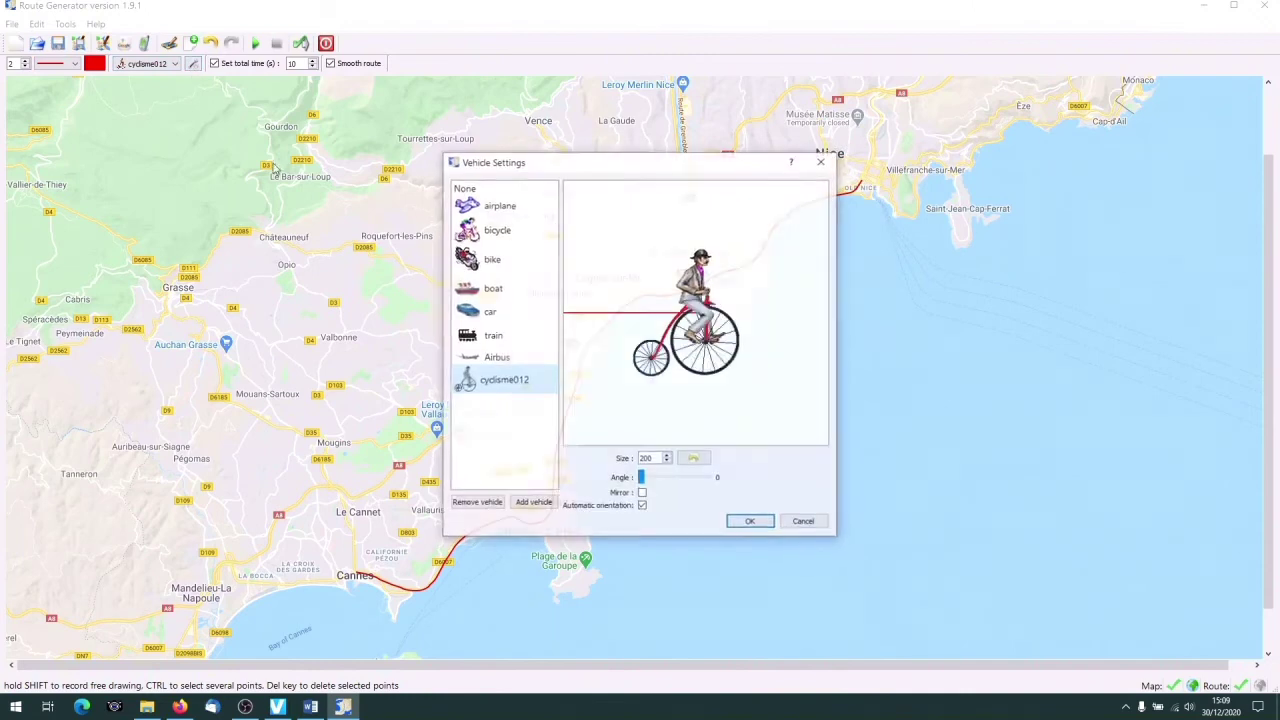
left_click(667, 462)
left_click_drag(669, 463, 669, 463)
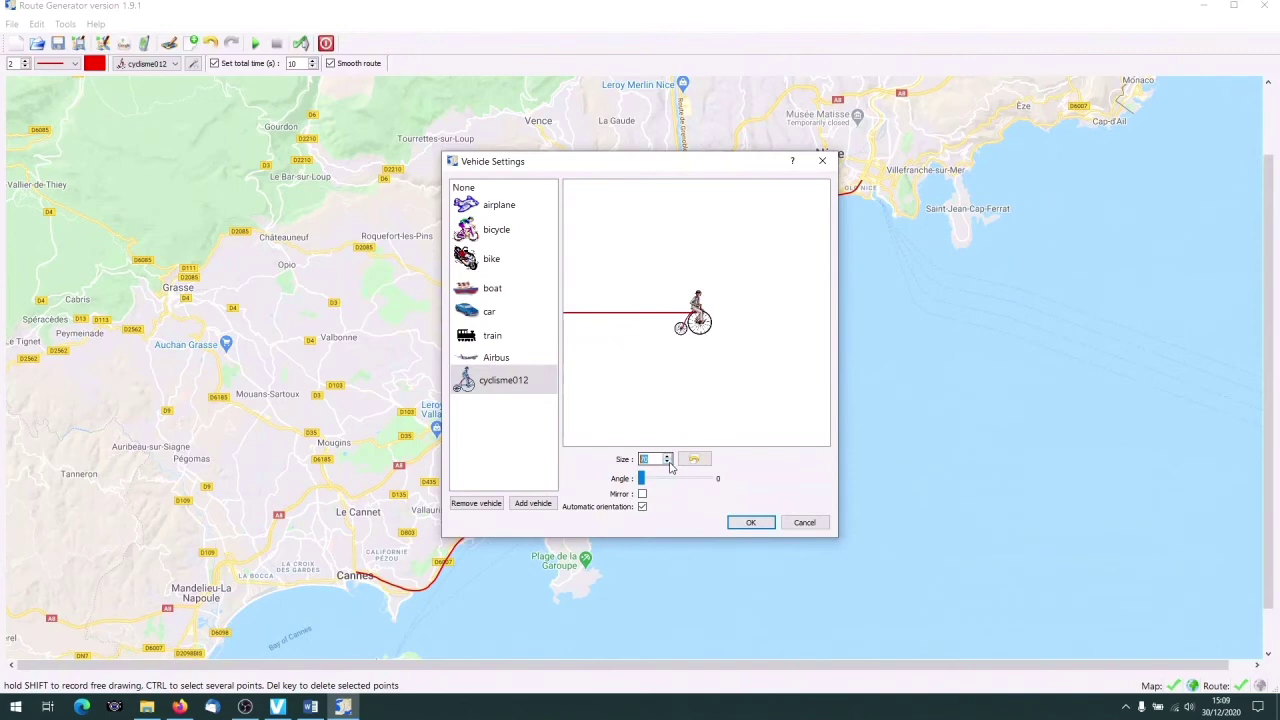
left_click_drag(660, 161, 466, 103)
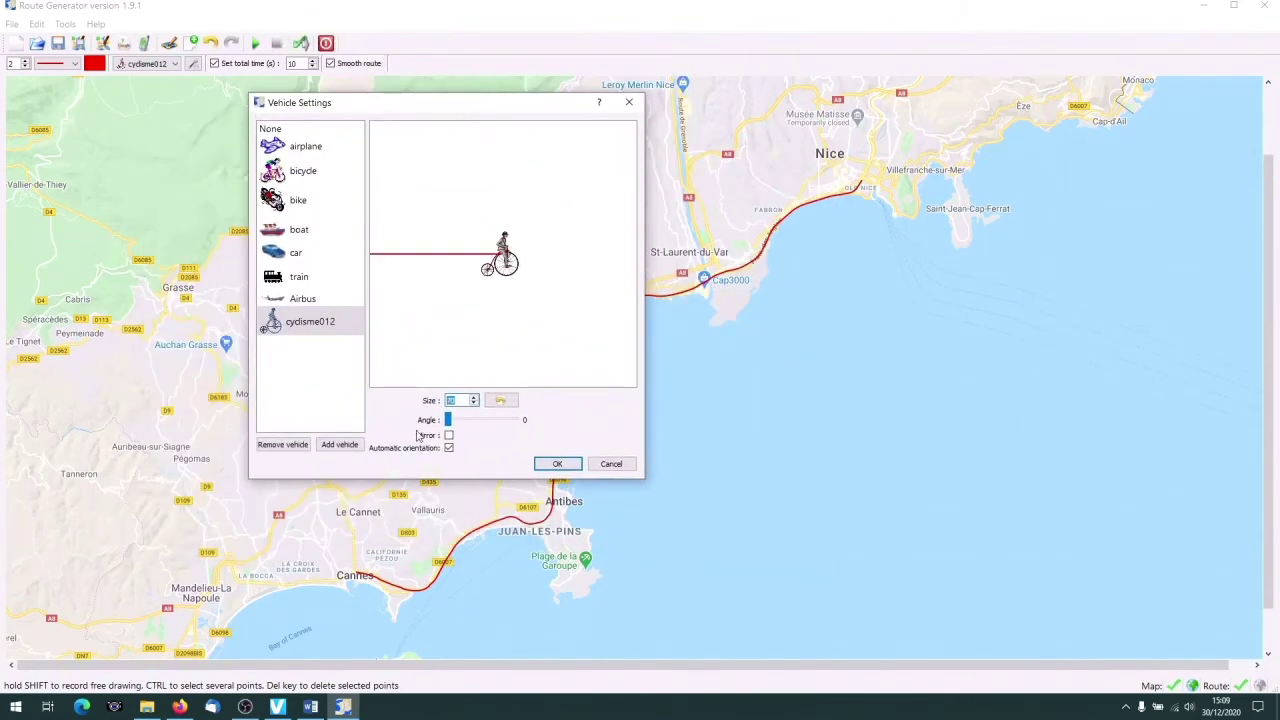
- Try mirroring the vehicle and undo it, then preview the route with automatic orientation turned off
left_click_drag(449, 420, 410, 422)
left_click(448, 435)
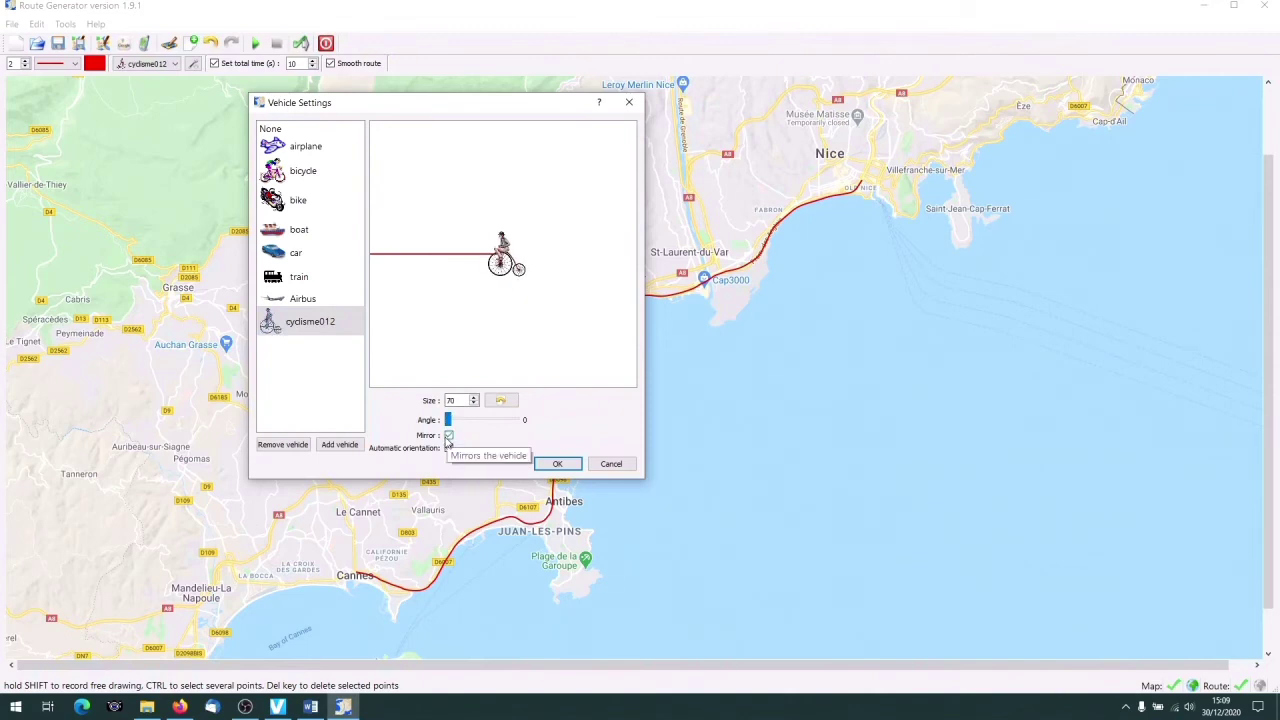
left_click(448, 436)
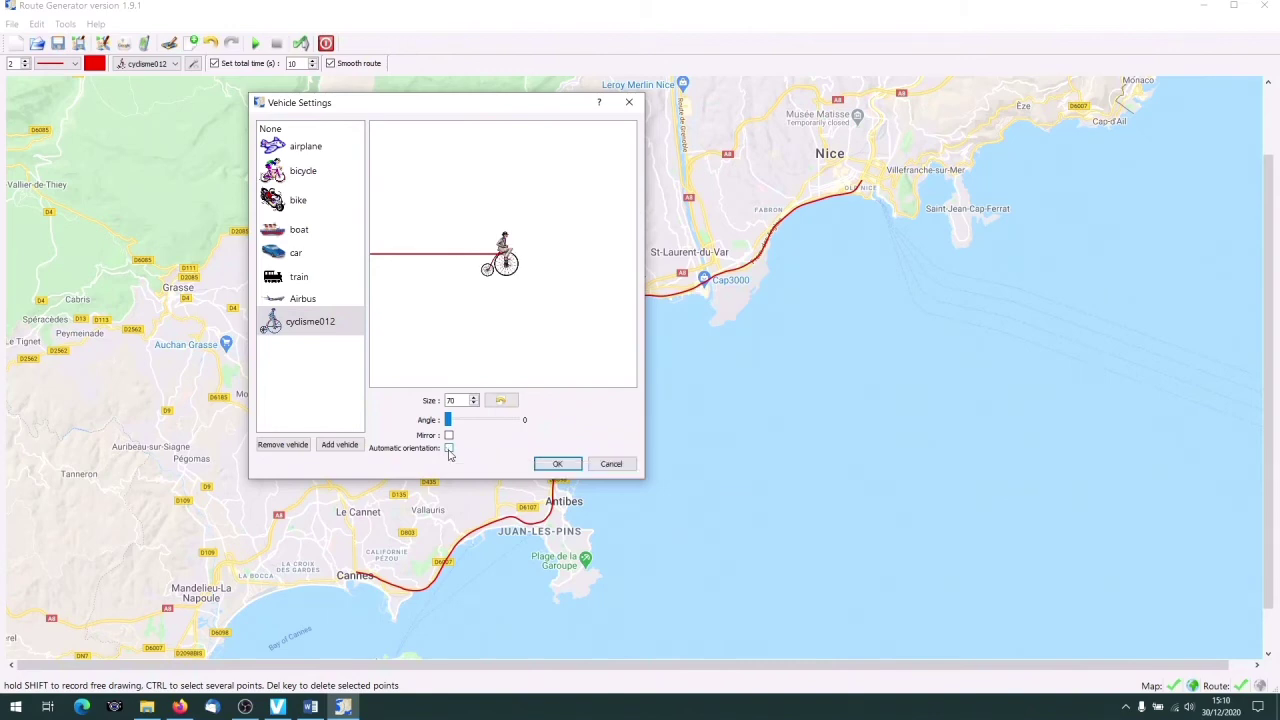
left_click(558, 466)
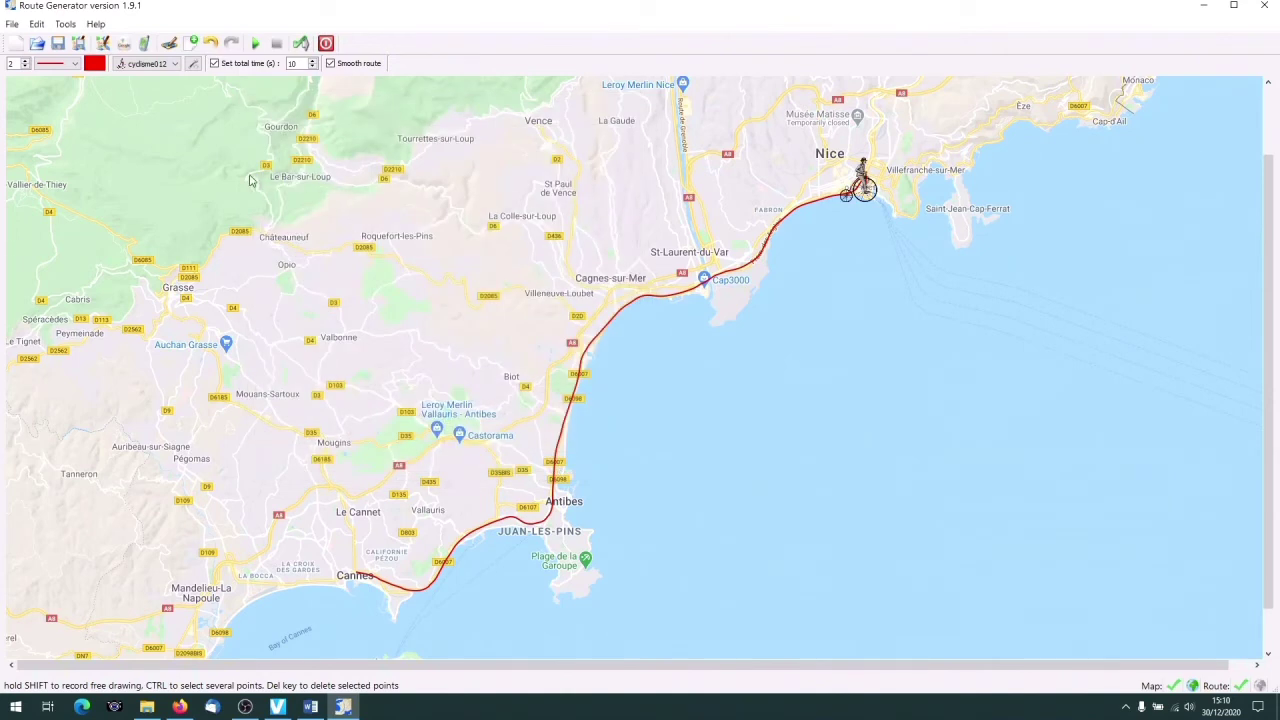
left_click(255, 44)
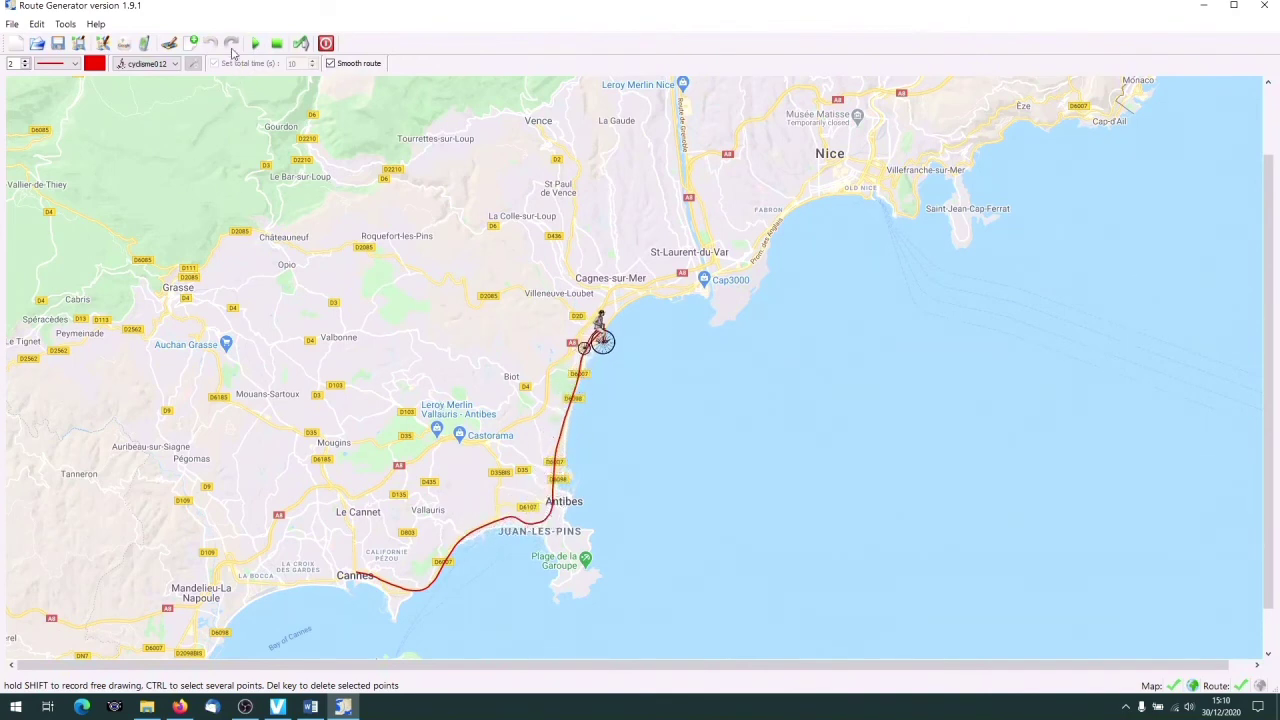
- Turn the vehicle's automatic orientation back on and play the route preview
left_click(193, 63)
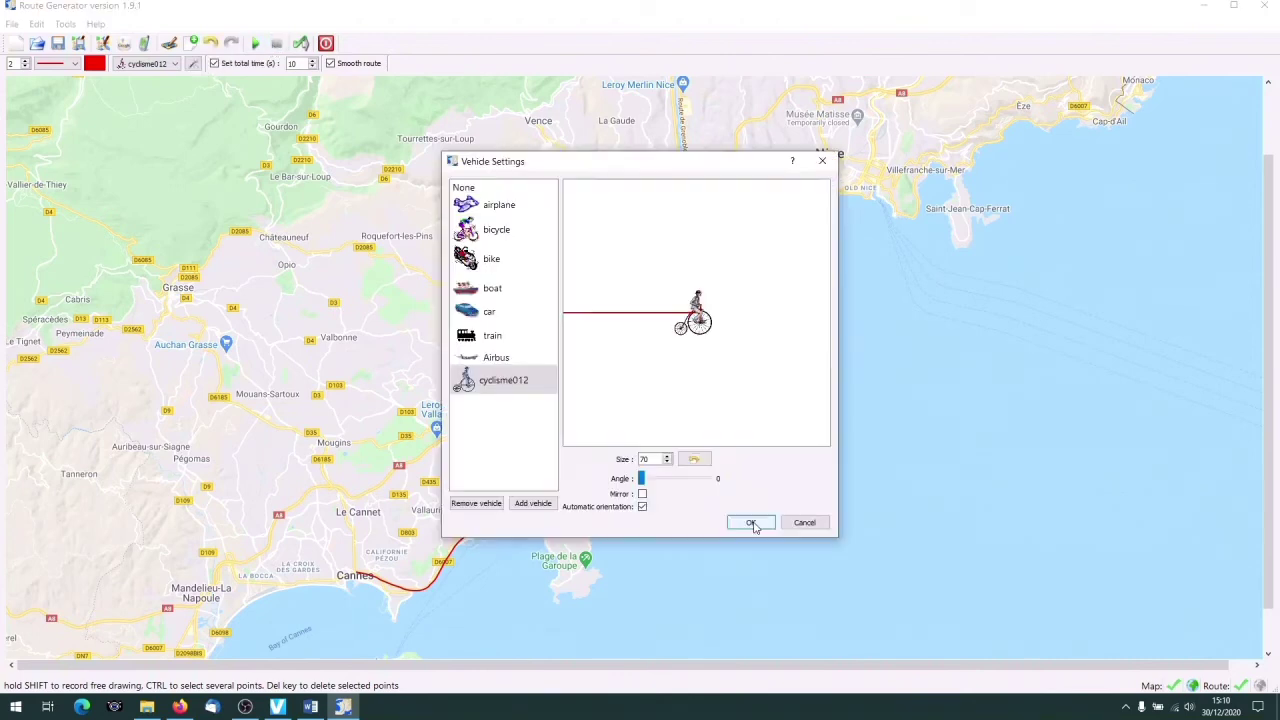
left_click(750, 522)
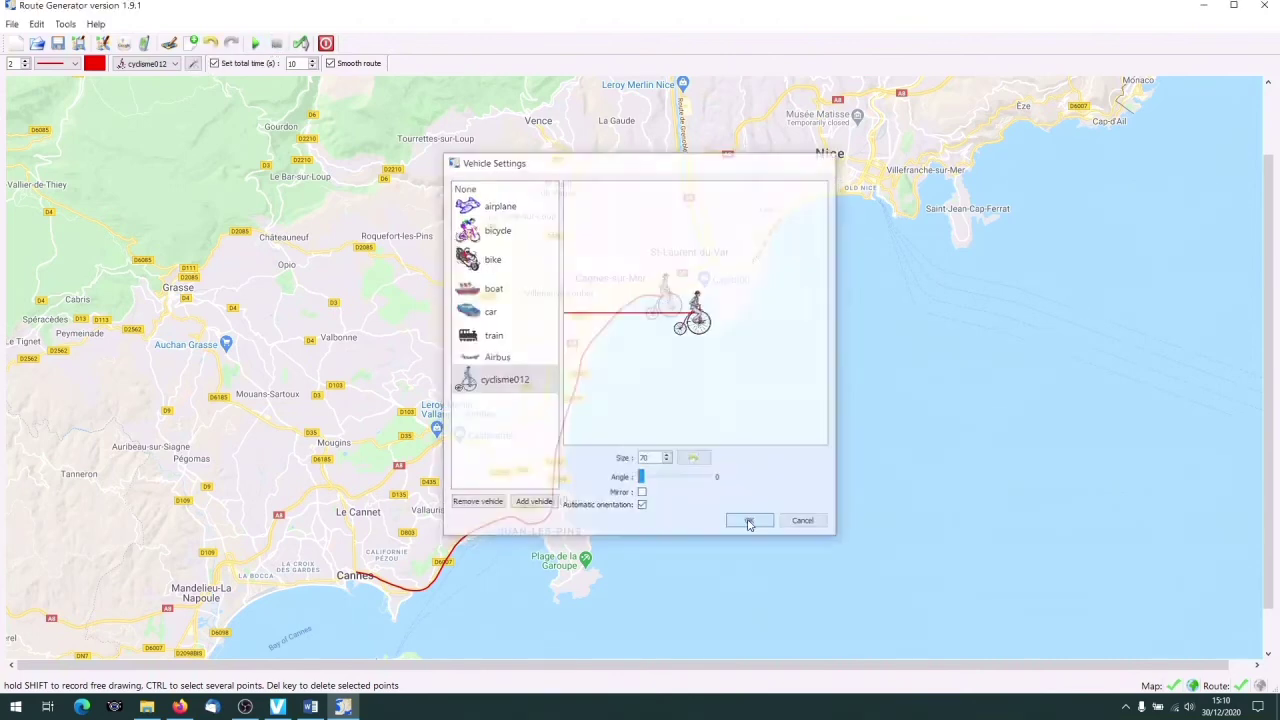
left_click(255, 43)
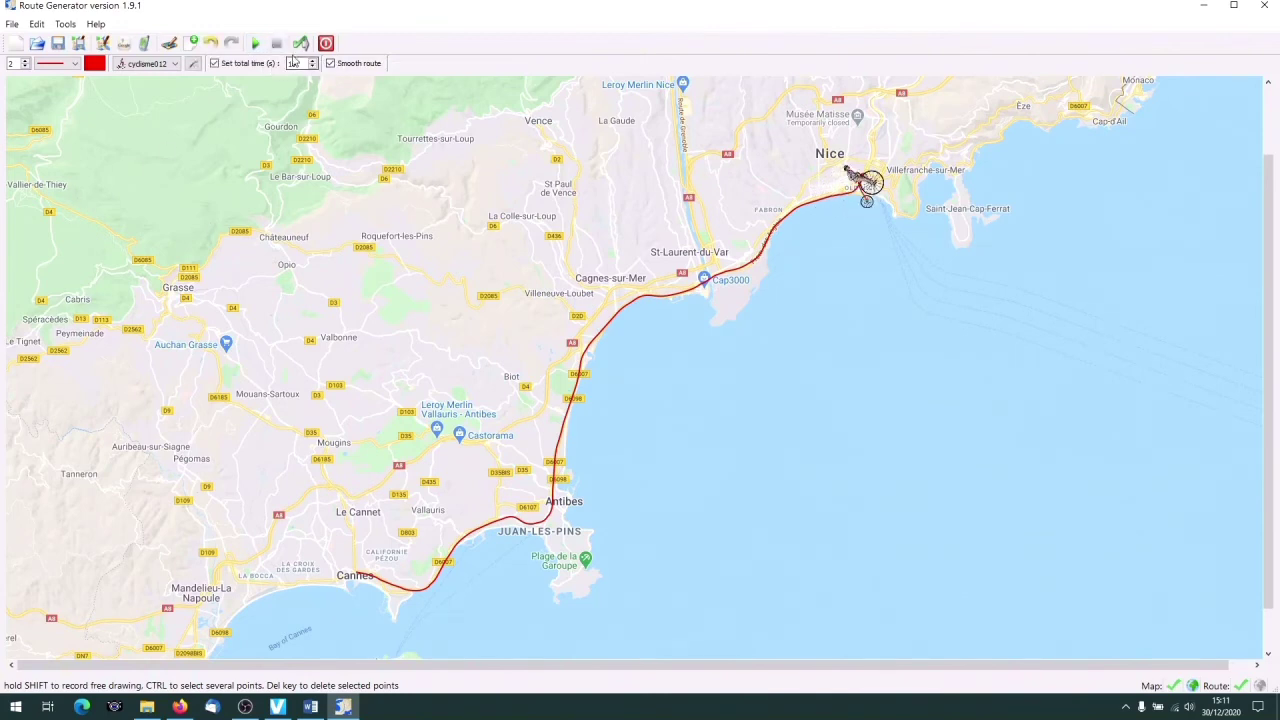
- Start generating the route movie and create an output folder named Cannes Nice Maps inside 3-Itinéraires
left_click(302, 45)
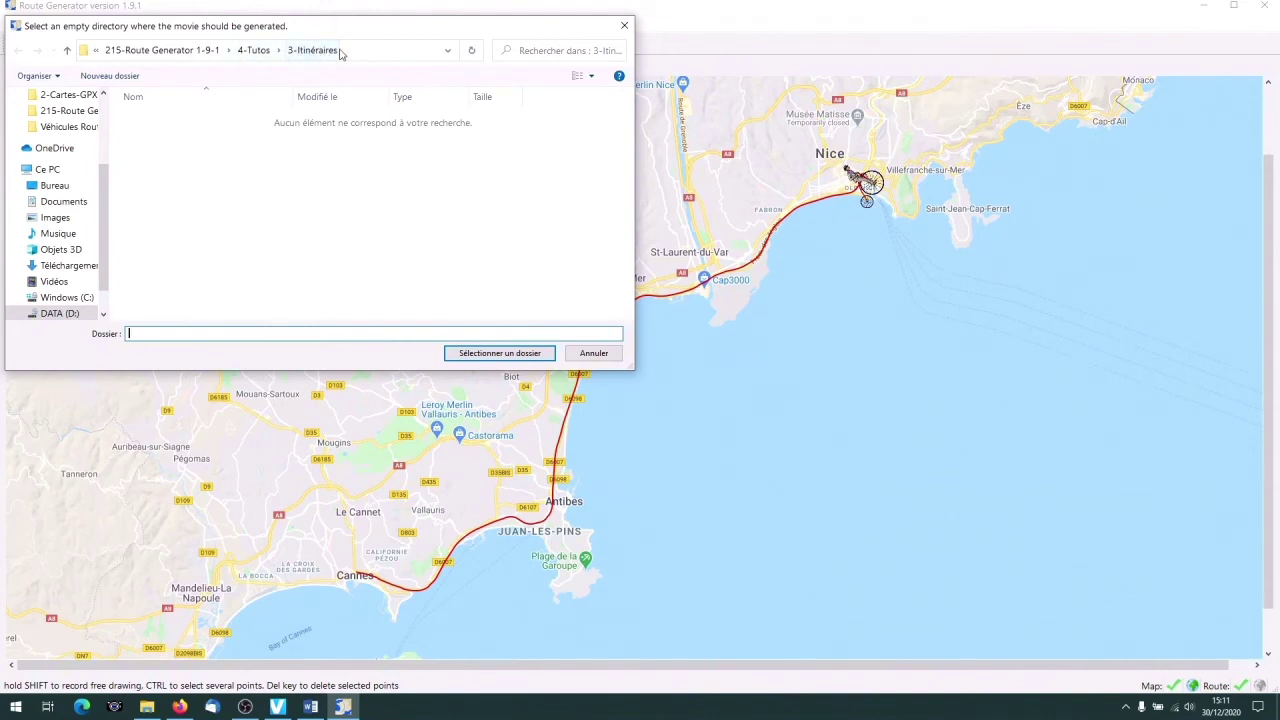
left_click(110, 76)
type("Ca")
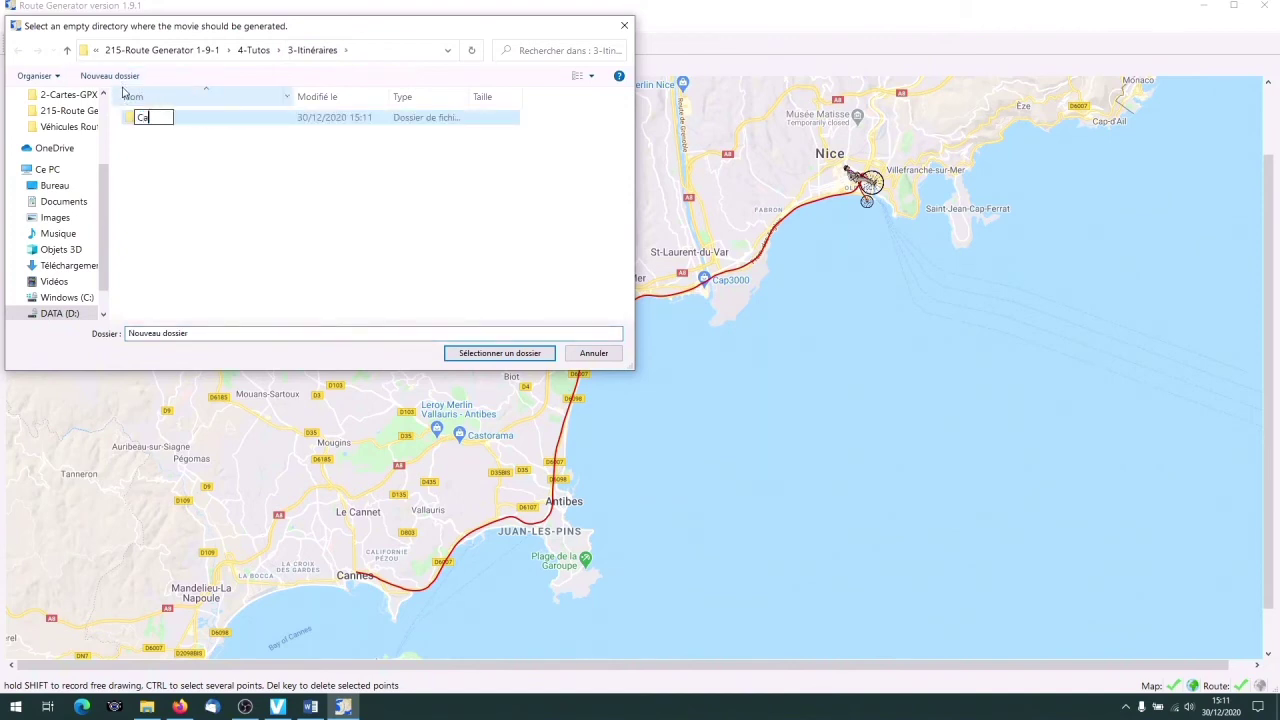
type("nnes Ni")
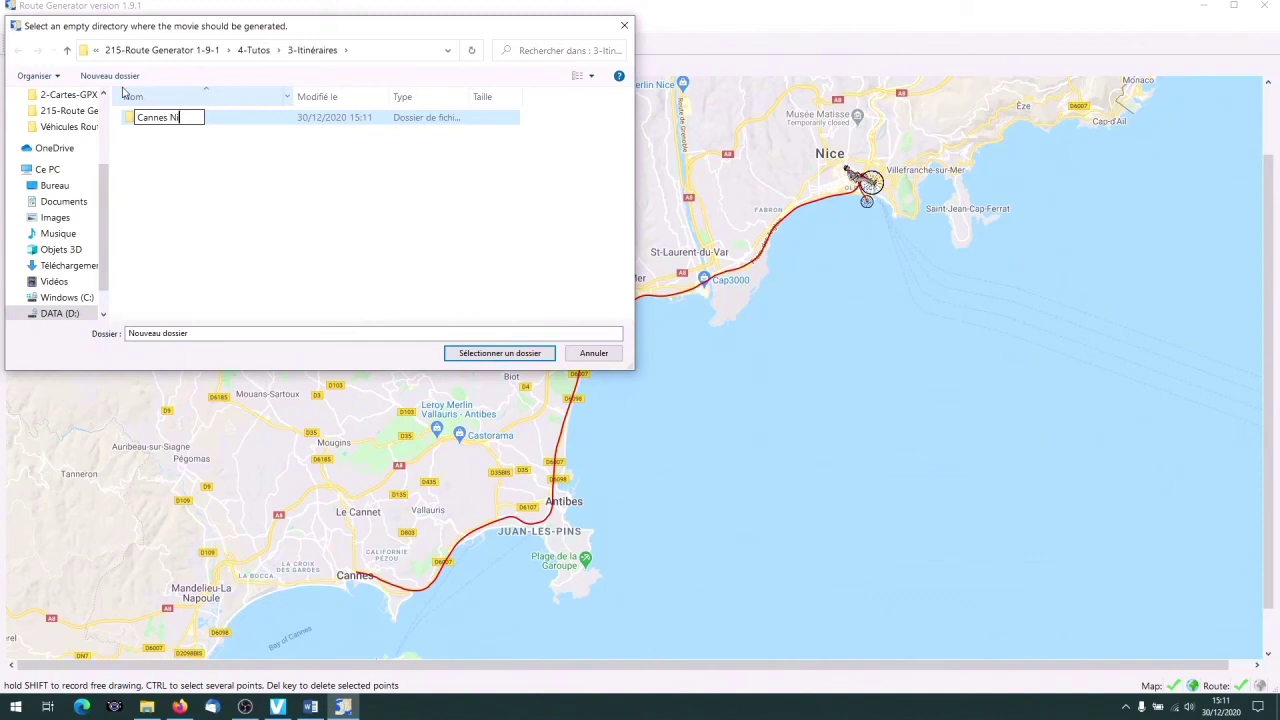
type("ce Maps")
key("Return")
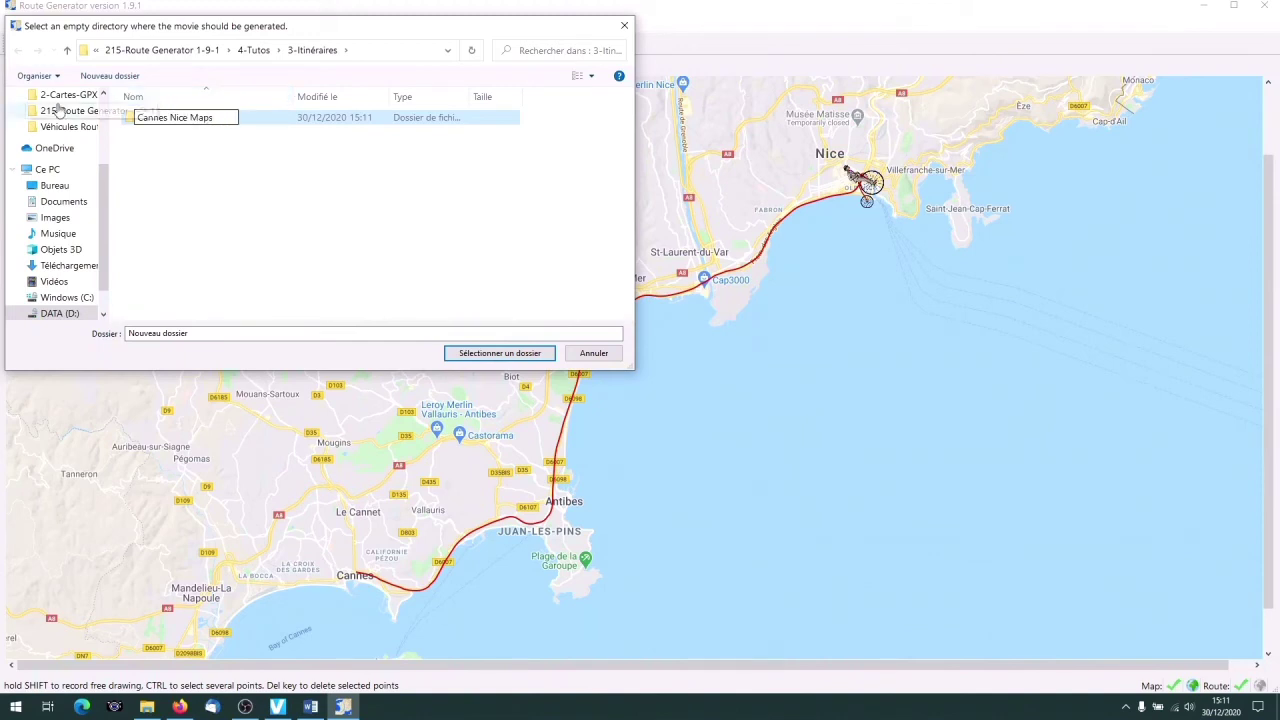
- Generate the route movie into the Cannes Nice Maps folder
double_click(134, 118)
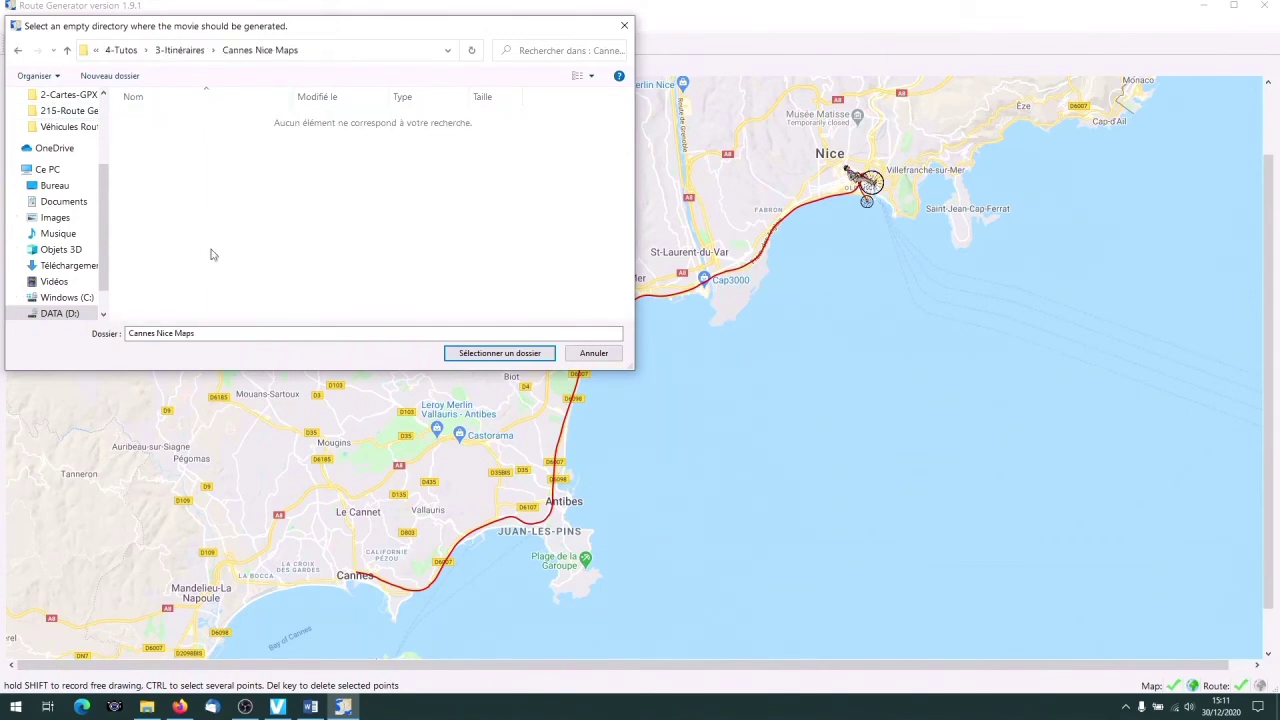
left_click(496, 354)
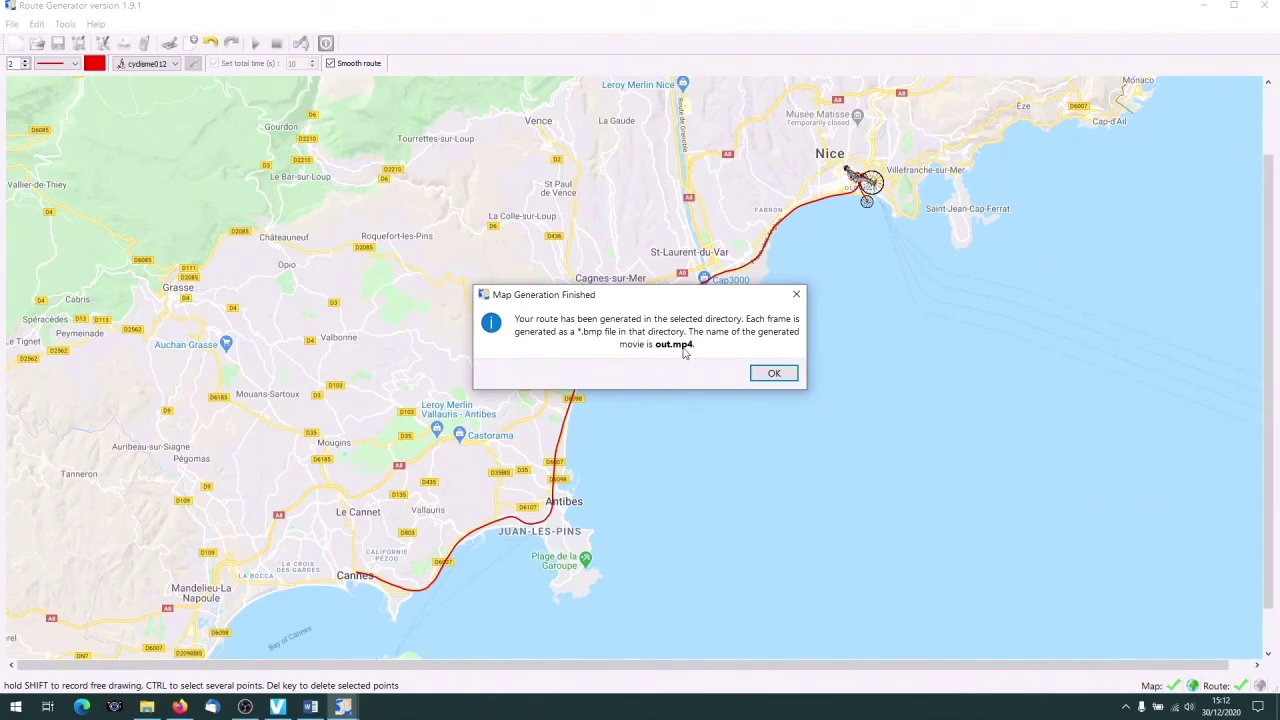
left_click(768, 373)
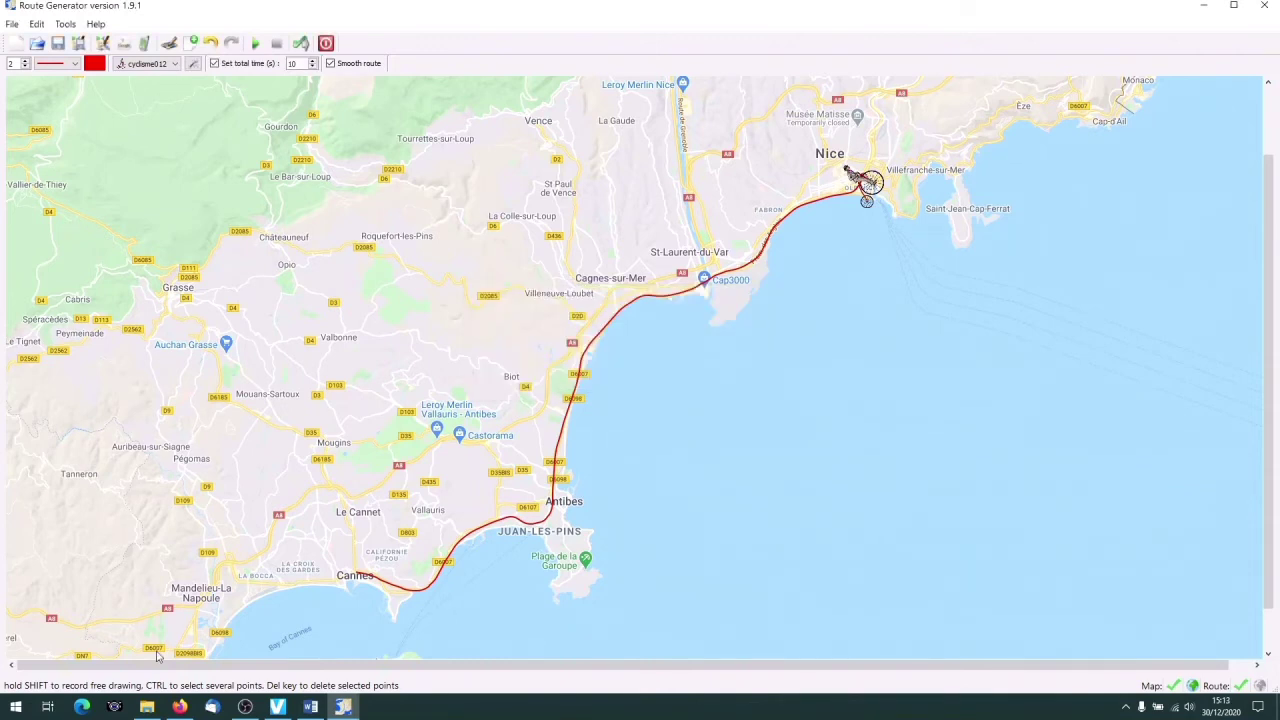
- Switch to File Explorer, open the Cannes Nice Maps folder and play the generated movie out.mp4
left_click(147, 712)
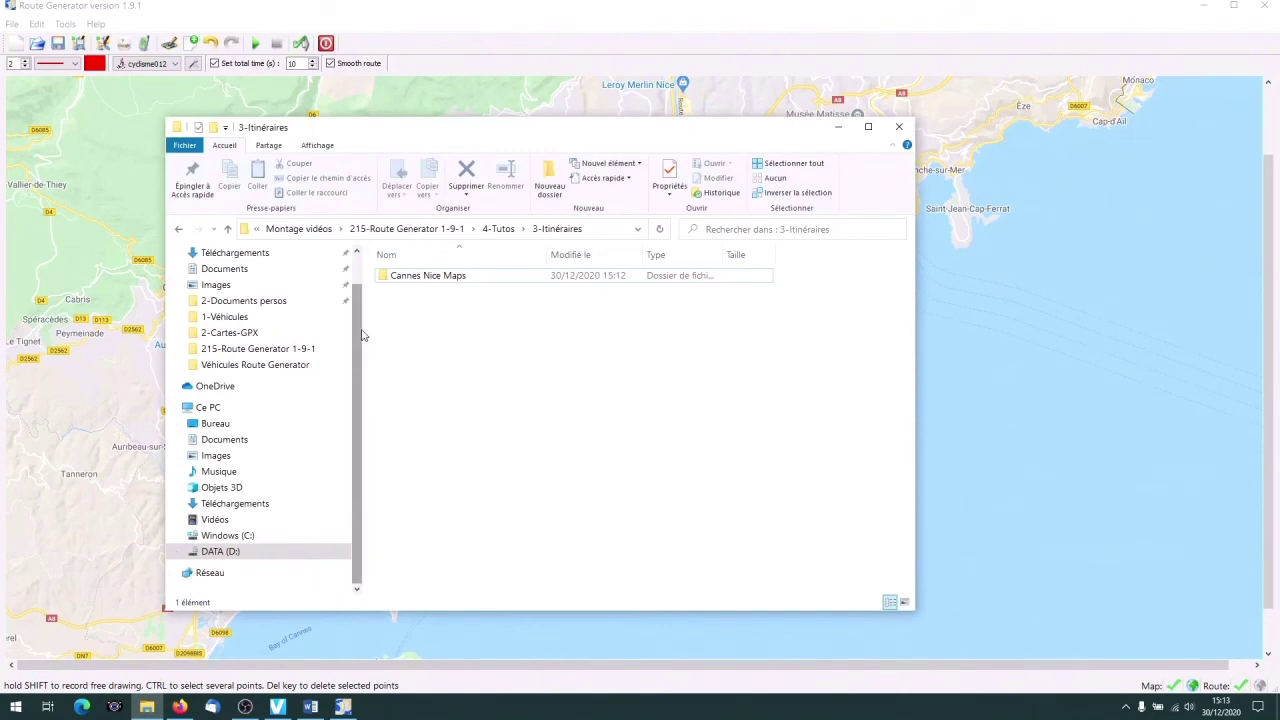
double_click(417, 279)
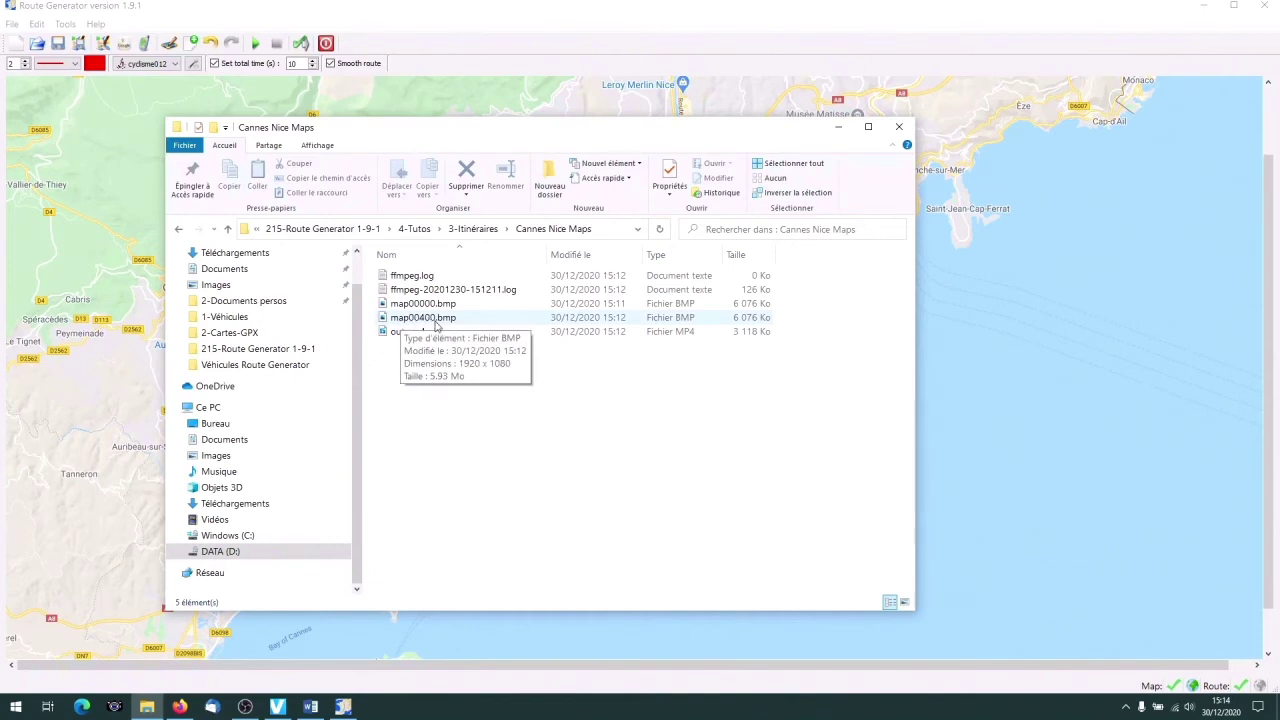
double_click(406, 332)
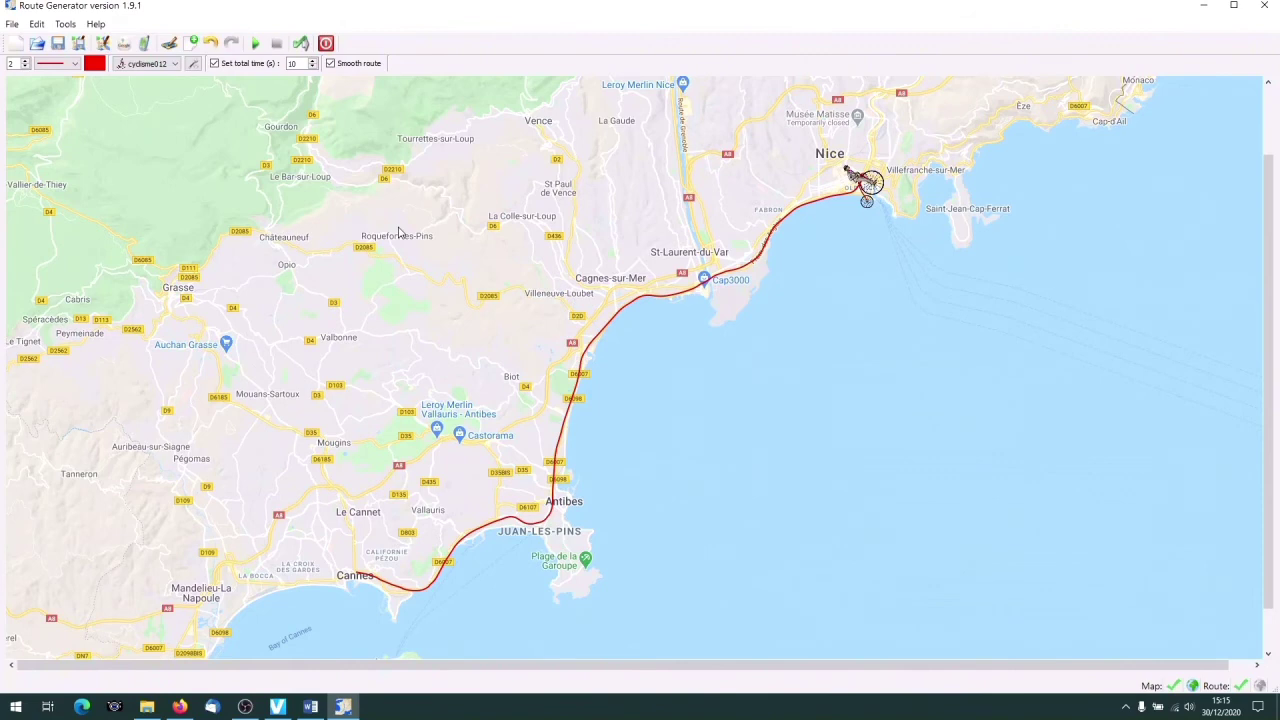
- Save the project in the Cannes Nice Maps folder as Cannes-Nice Maps, and start a new empty project
left_click(57, 44)
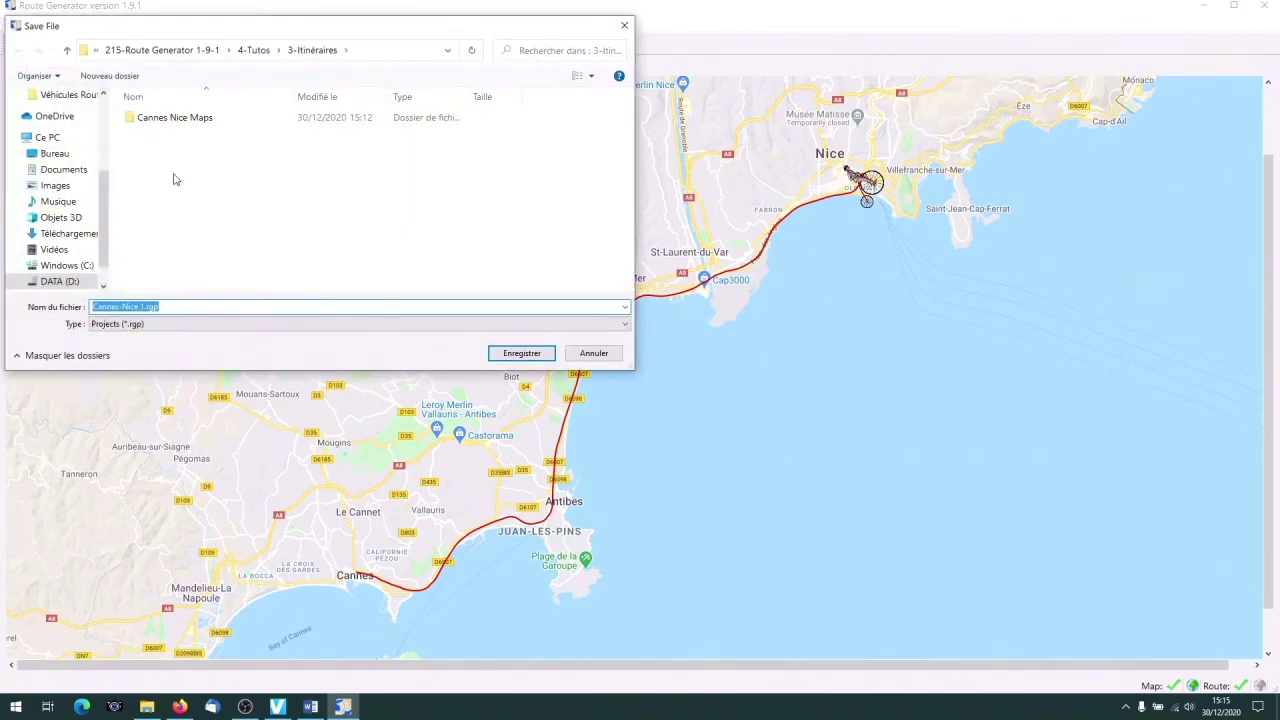
double_click(151, 122)
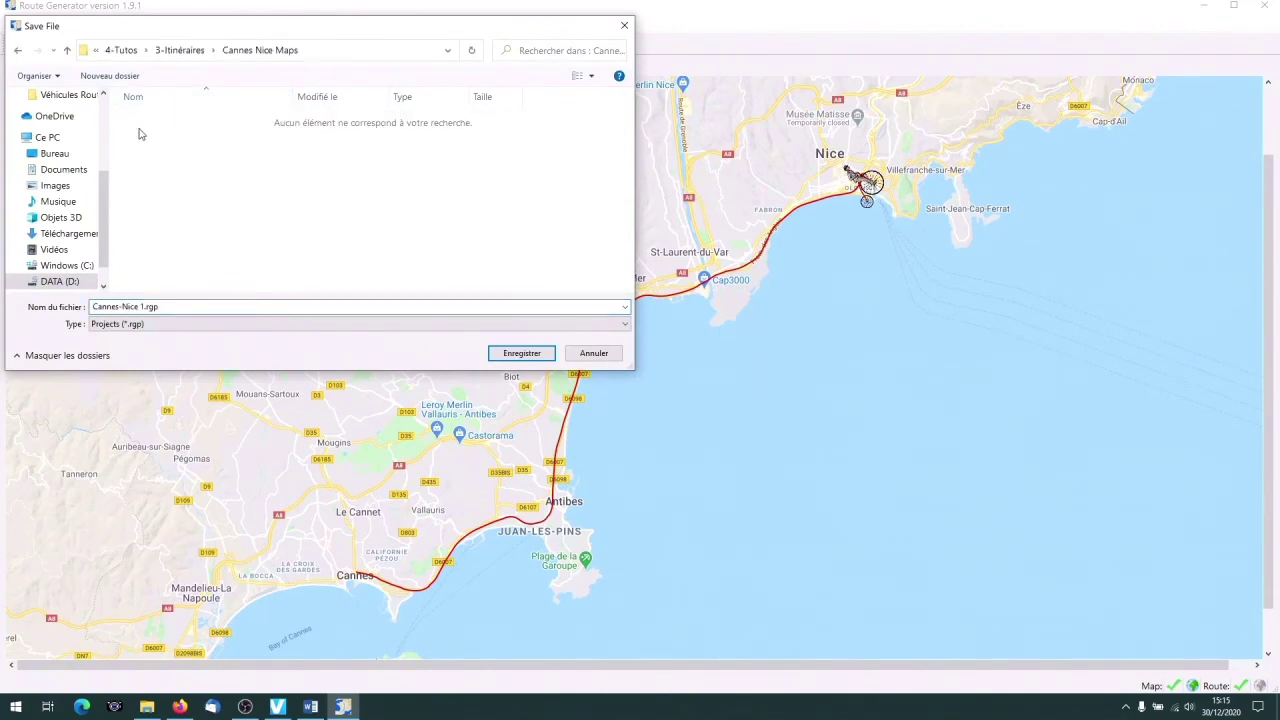
left_click(142, 307)
left_click(142, 307)
left_click(142, 307)
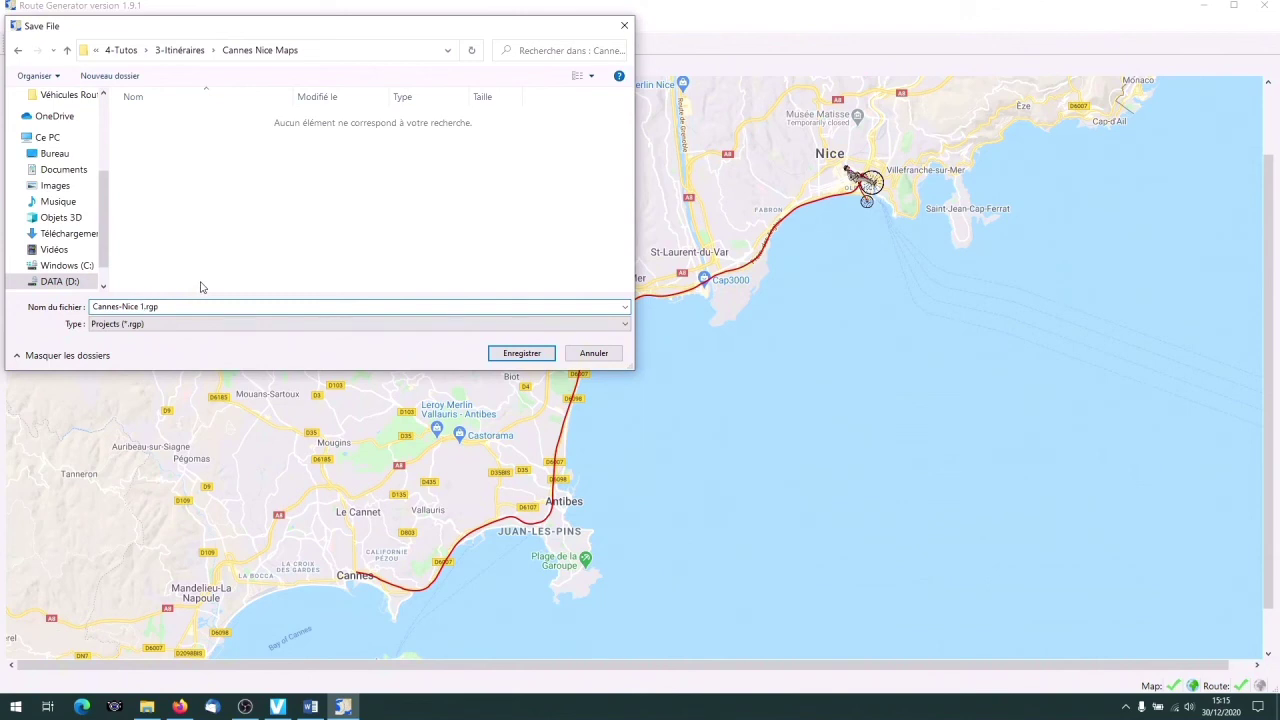
key("BackSpace")
type("Maps")
left_click(533, 356)
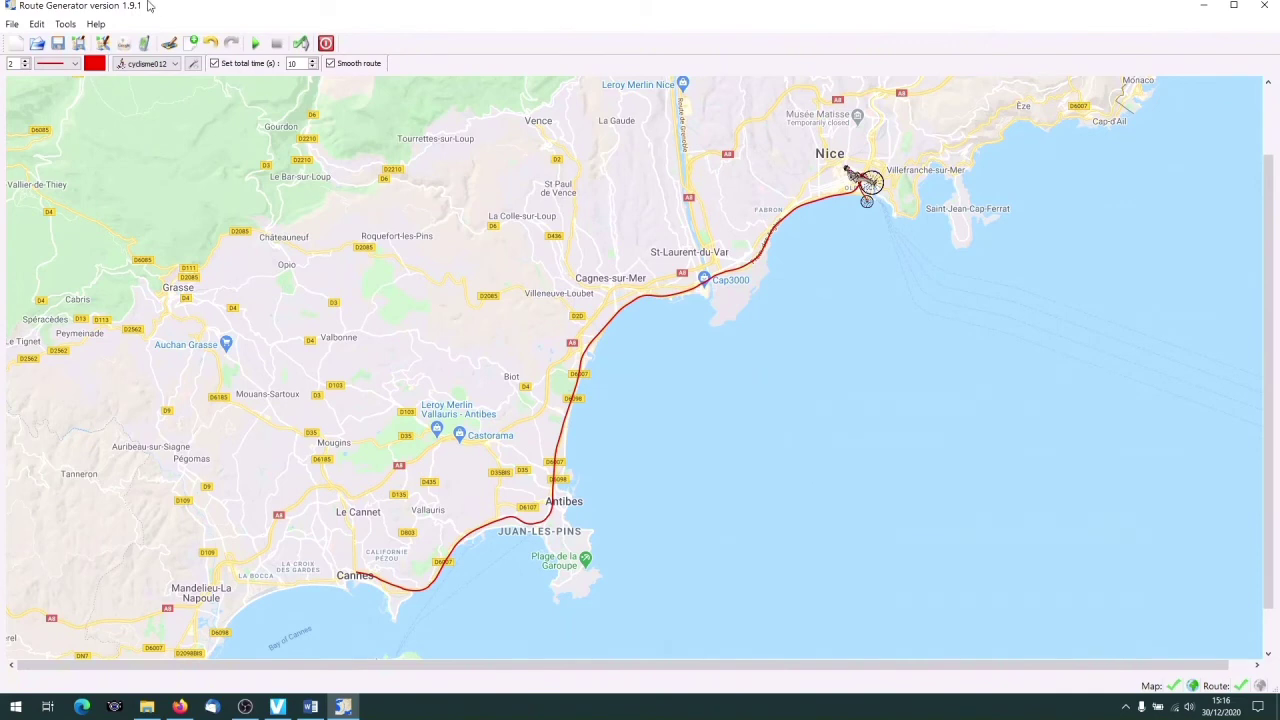
left_click(15, 45)
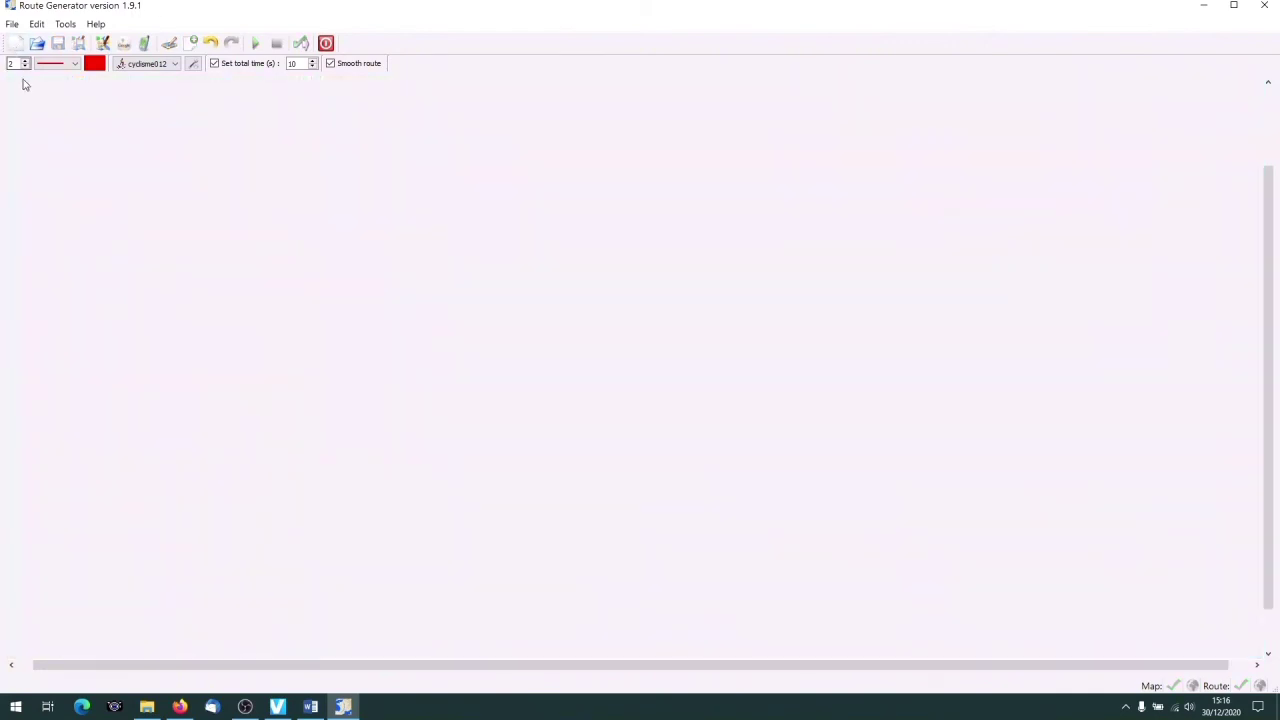
- Reopen the saved project file
left_click(40, 46)
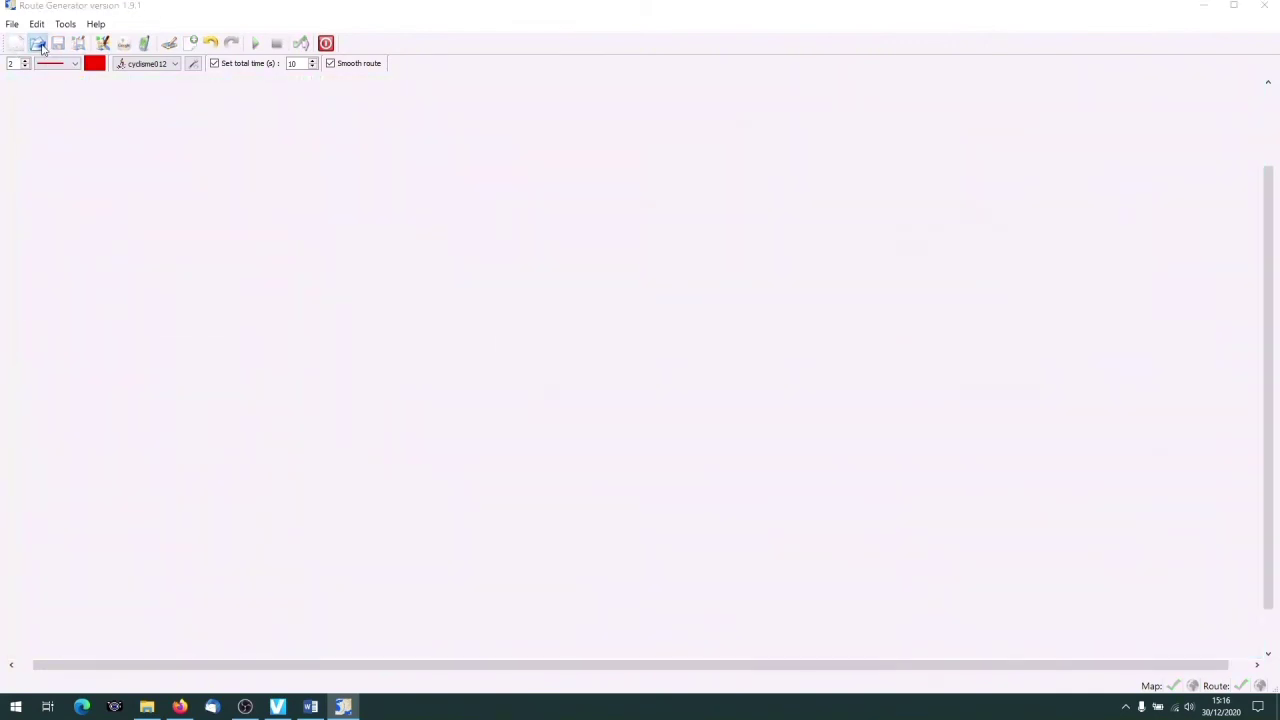
left_click(195, 121)
double_click(195, 121)
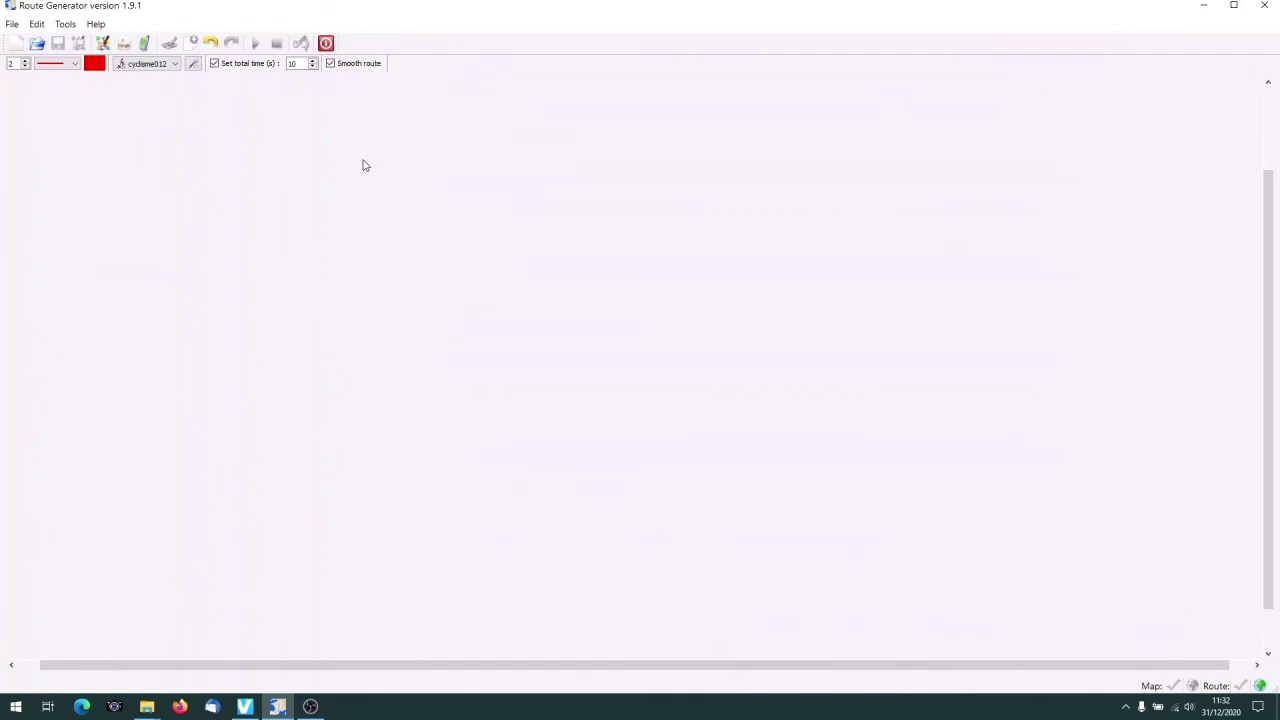
- Import the GPX route Cannes-Nice.gpx and draw it on the existing map Cannes-Nice Maps.png
left_click(144, 45)
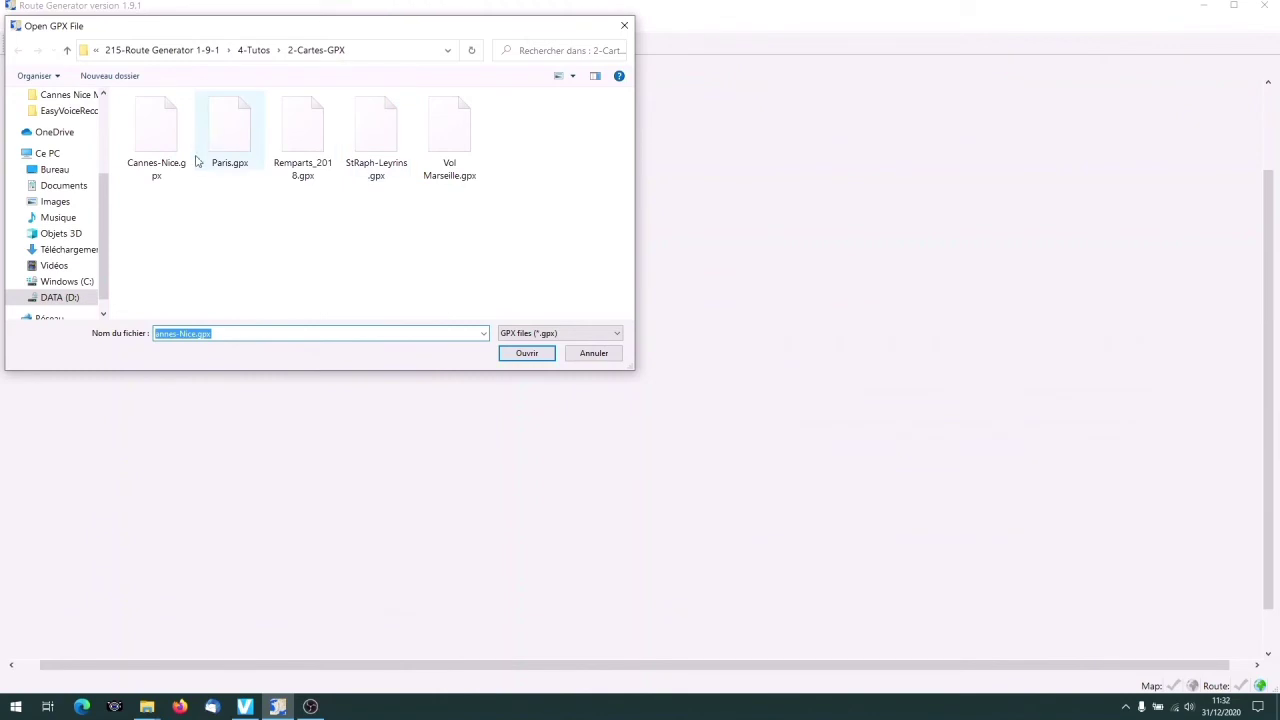
left_click(150, 138)
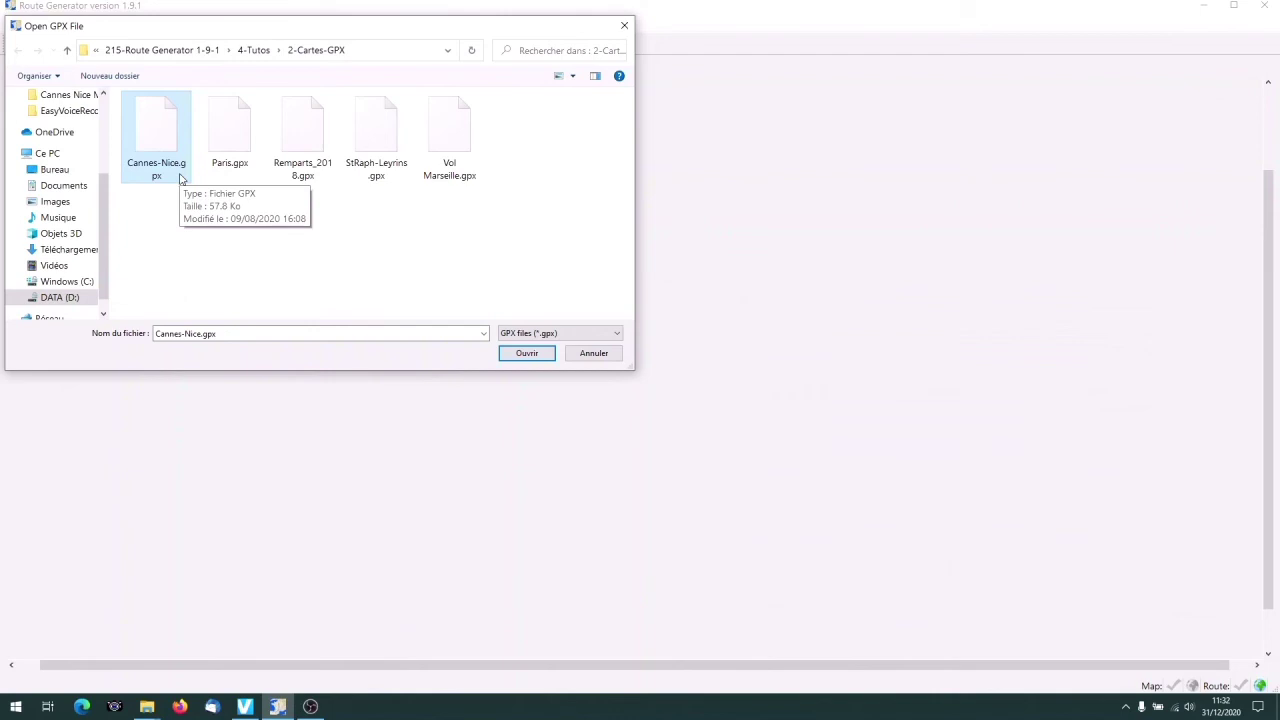
left_click(524, 356)
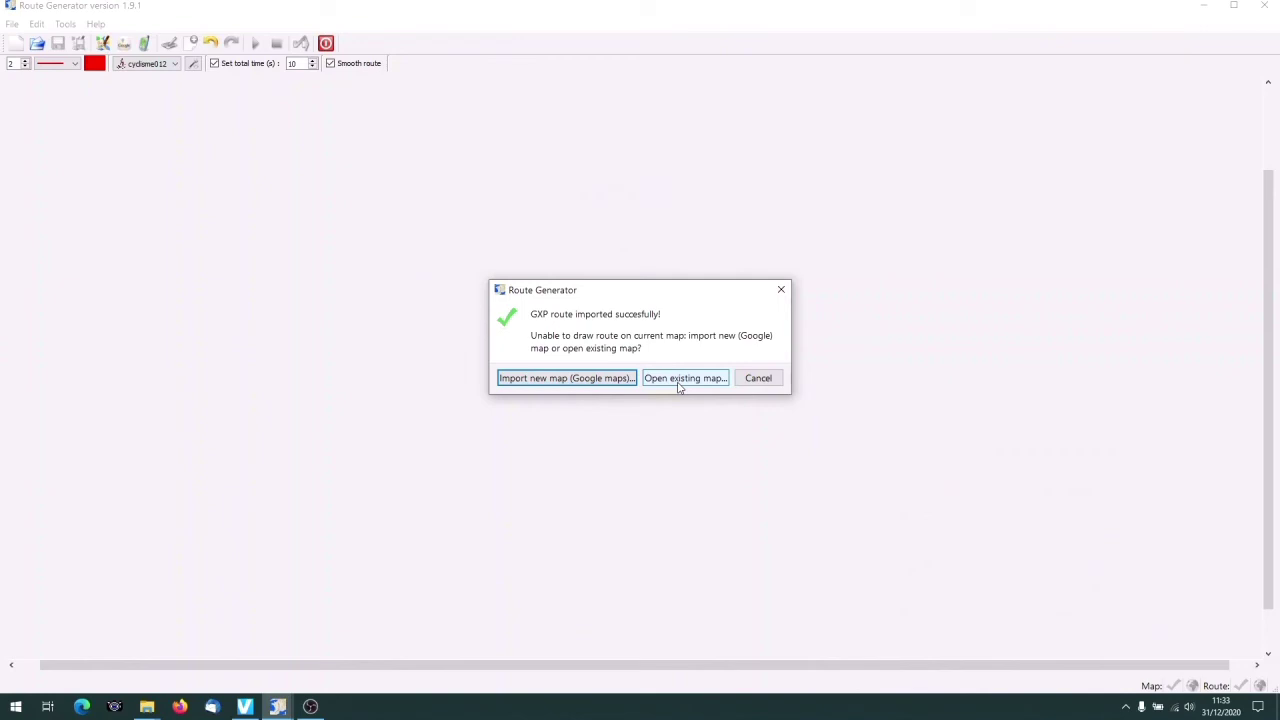
left_click(678, 387)
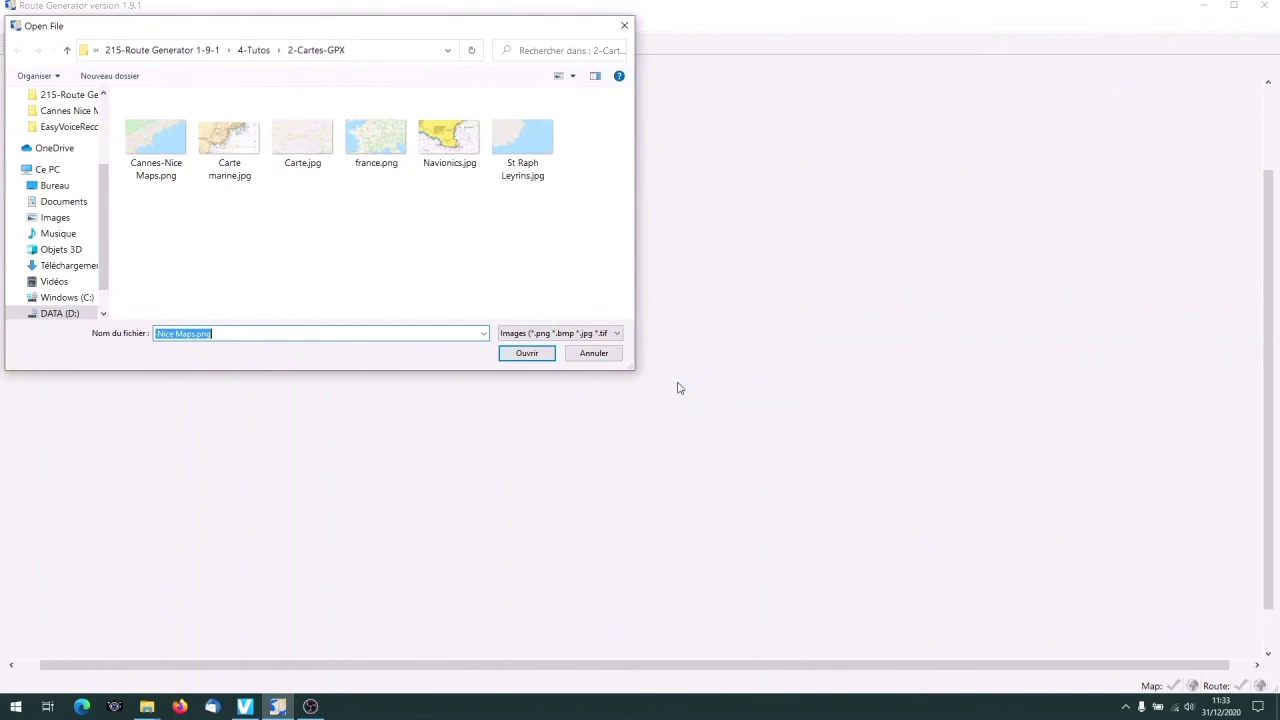
left_click(148, 135)
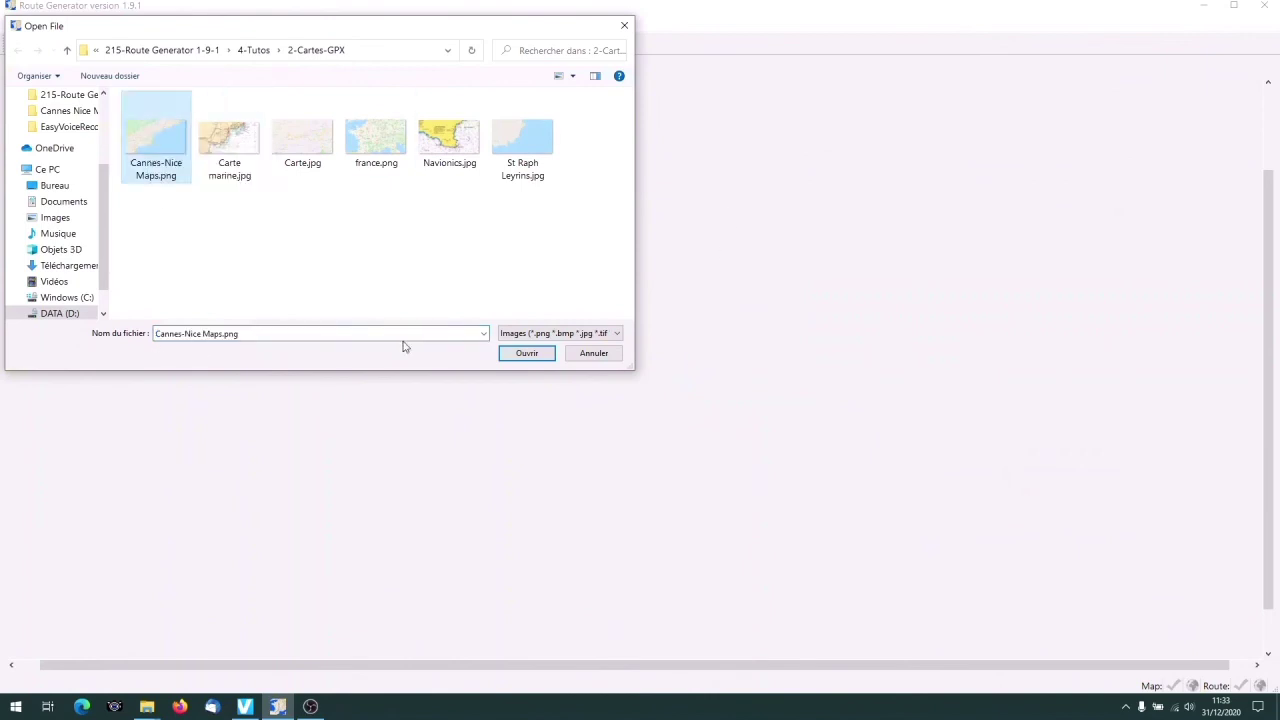
left_click(532, 357)
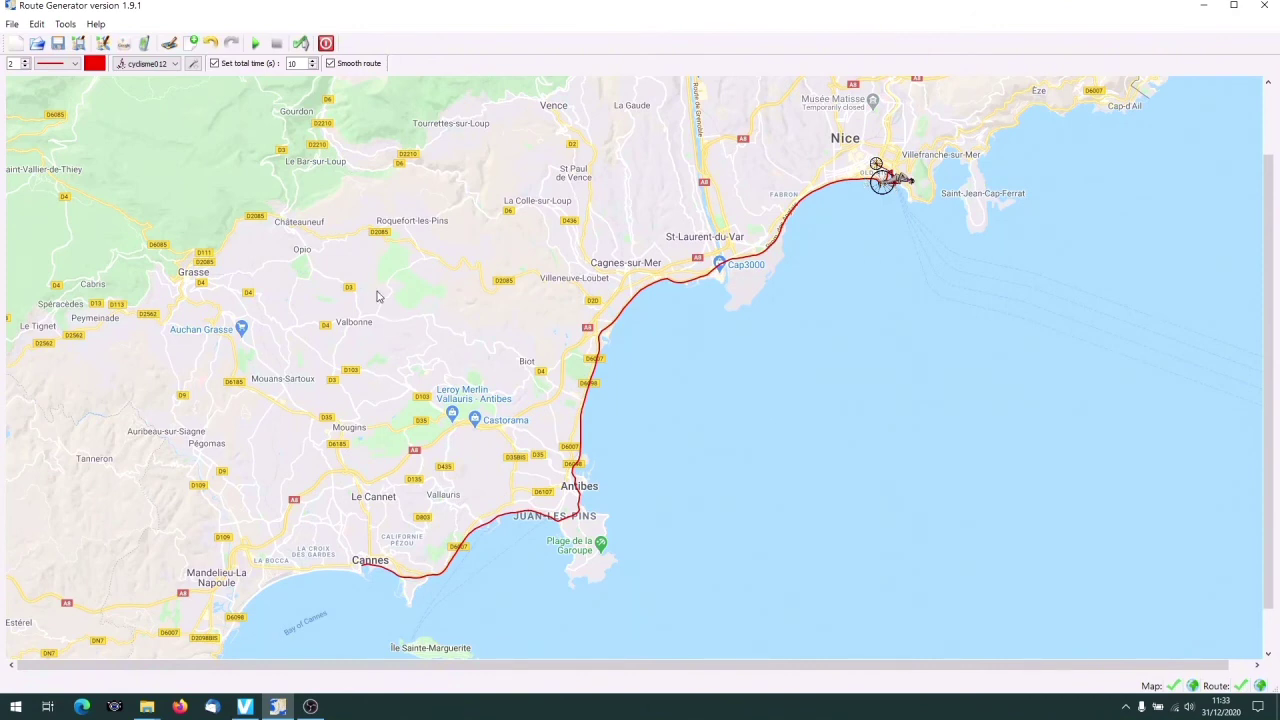
- Start a new empty project and import Cannes-Nice.gpx from 2-Cartes-GPX, choosing to import a new Google map for it
left_click(15, 44)
left_click(700, 370)
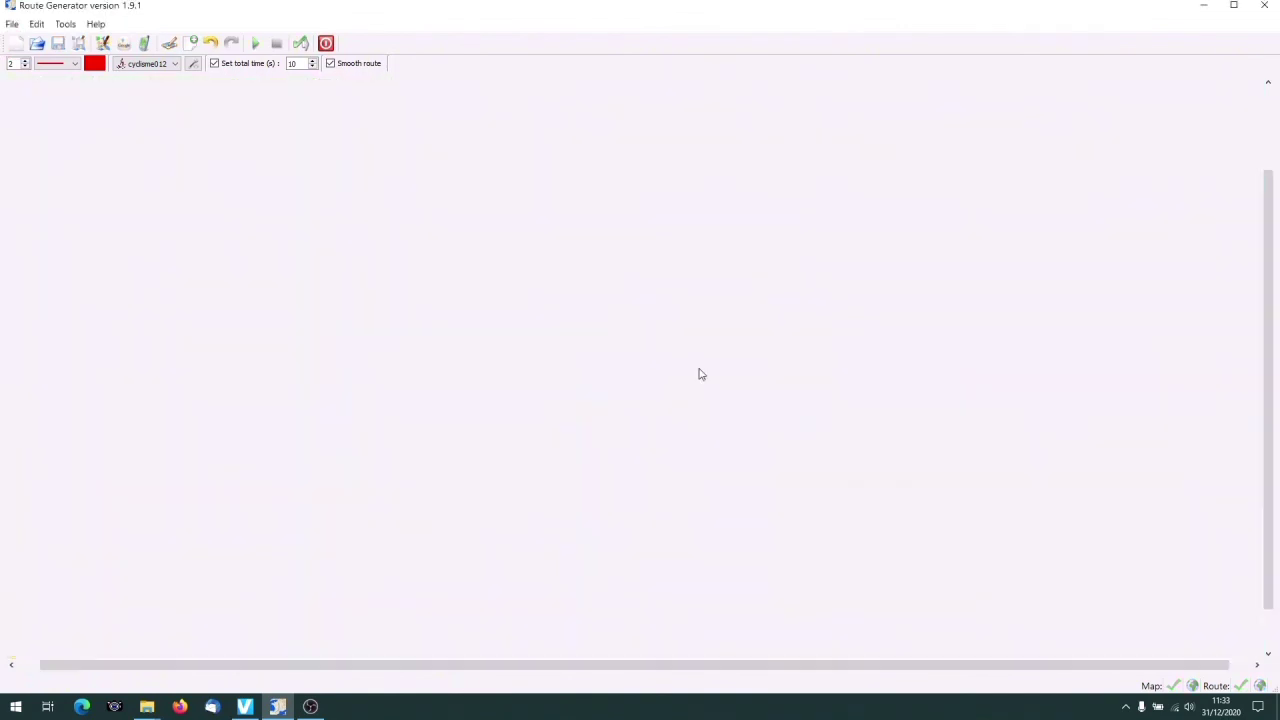
left_click(144, 43)
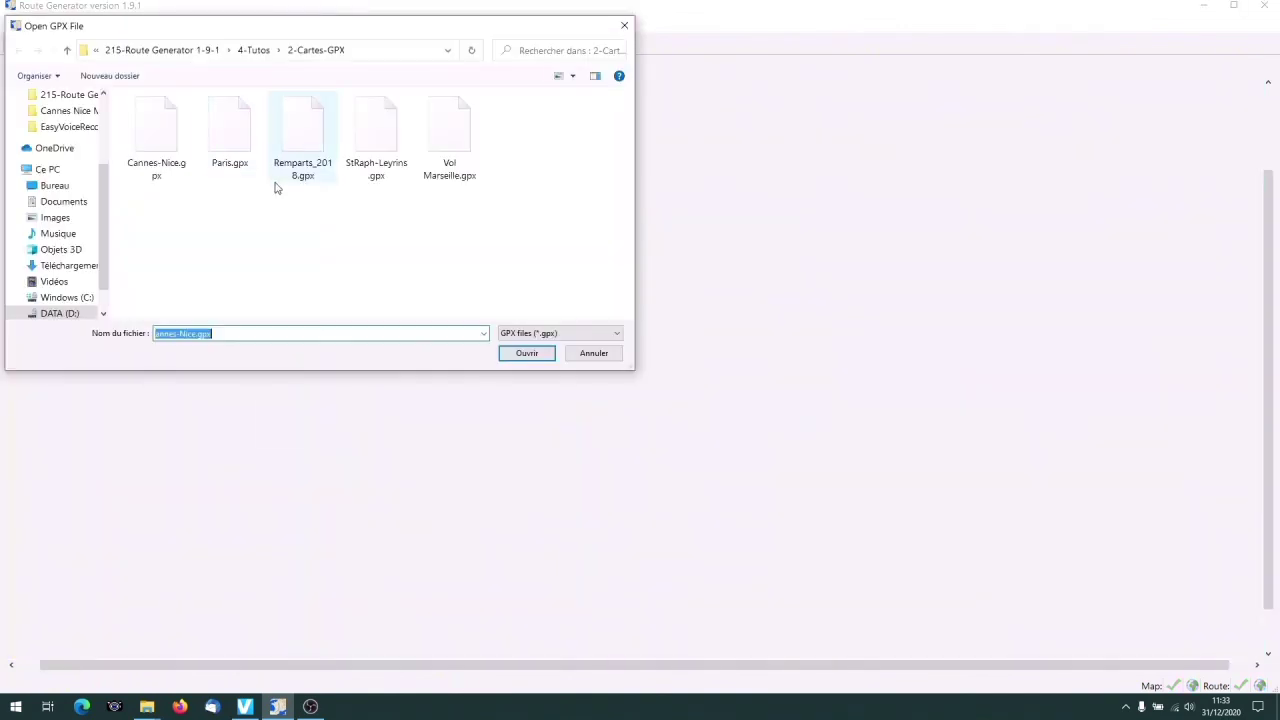
left_click(156, 136)
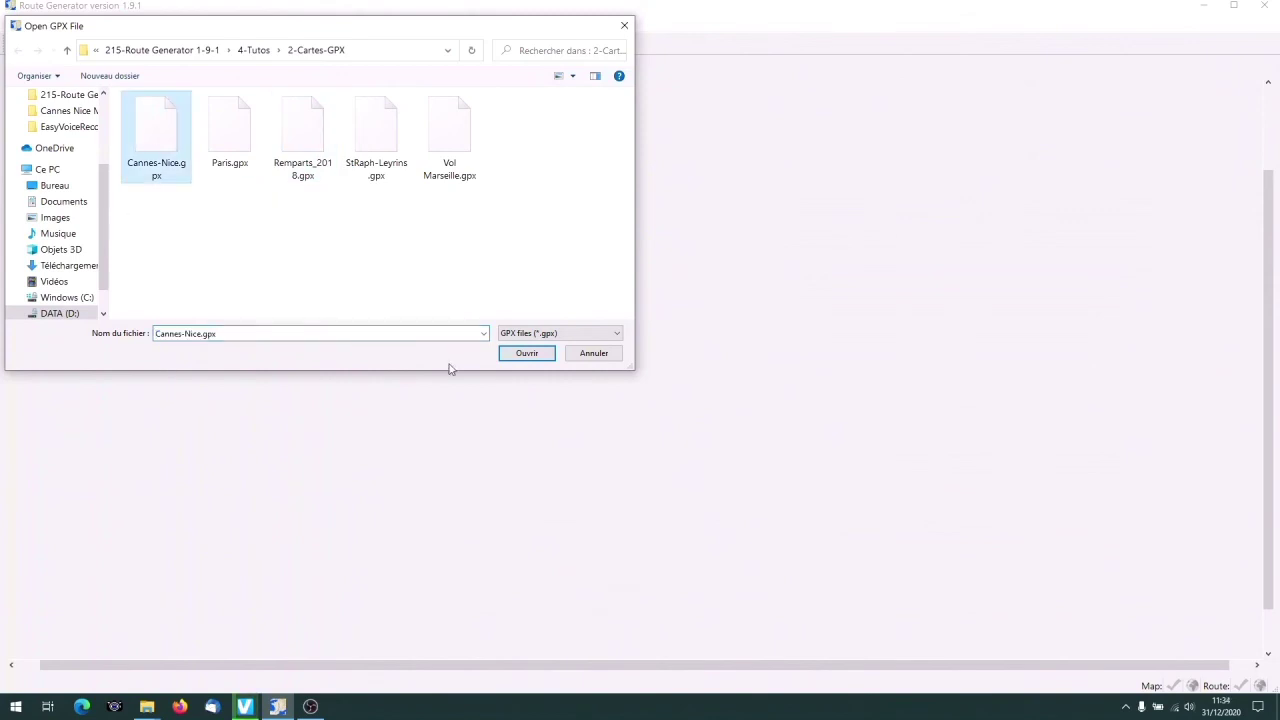
left_click(527, 354)
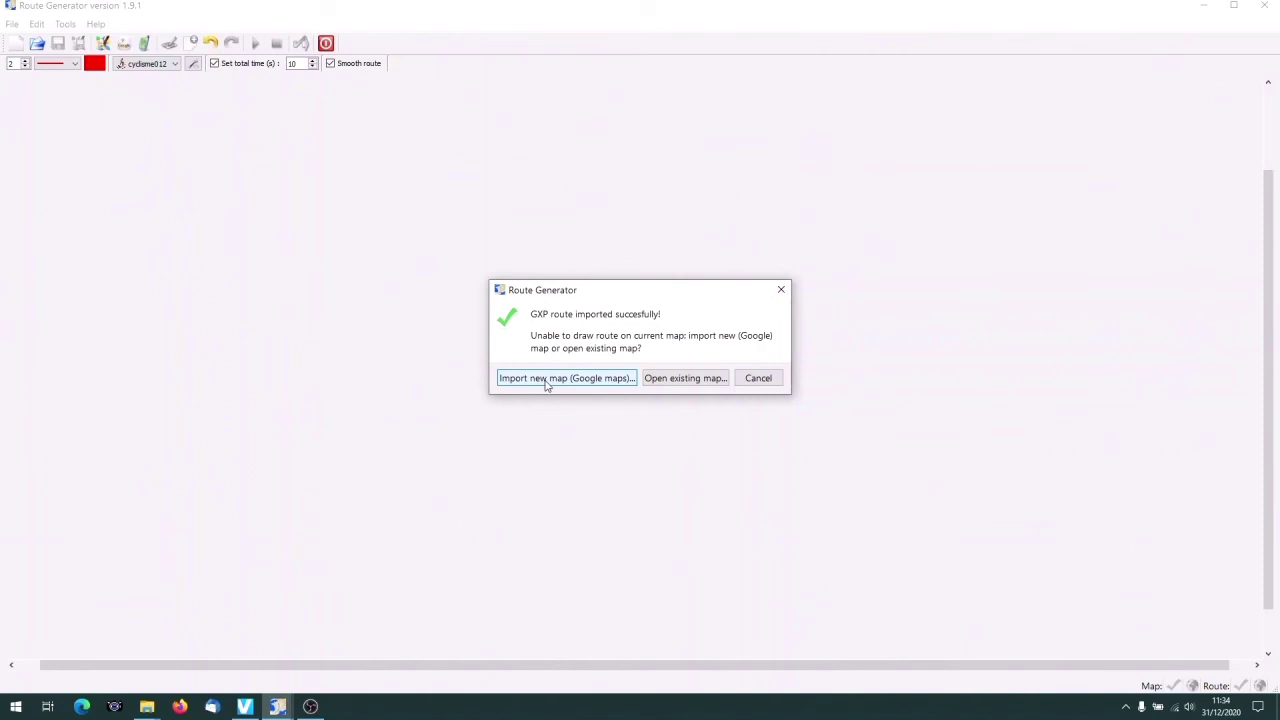
left_click(547, 380)
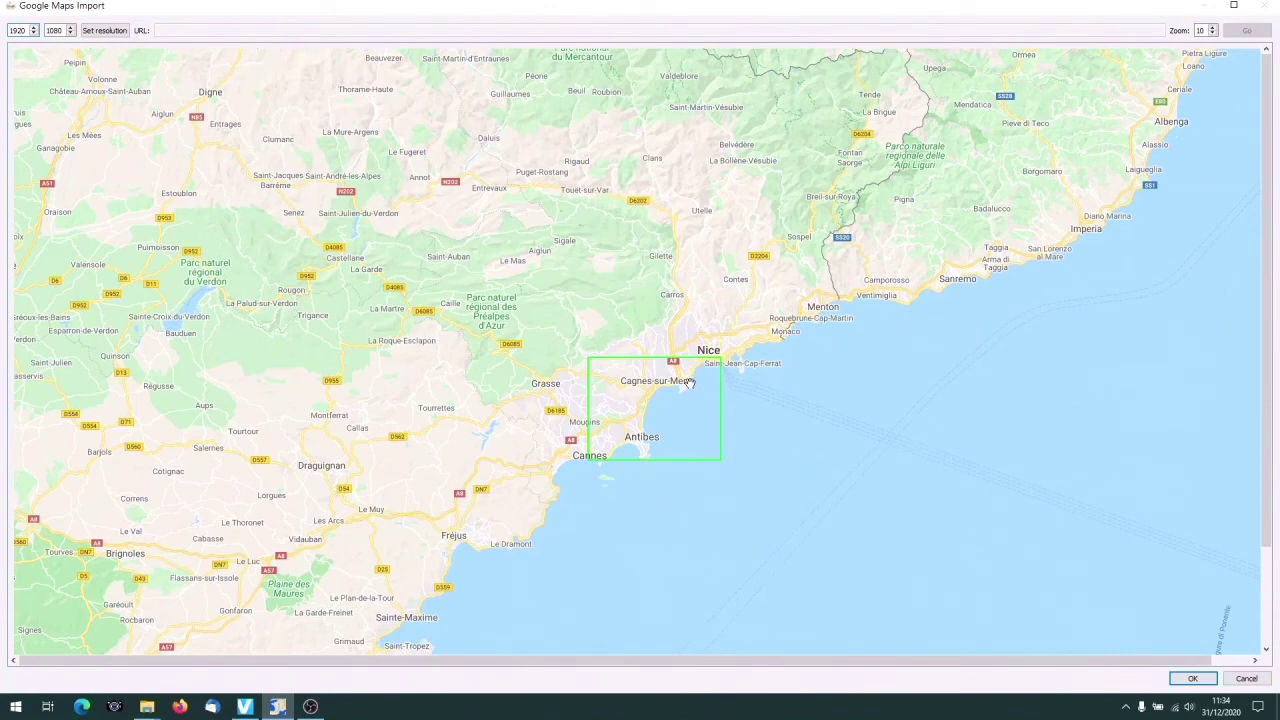
- Examine the green route area between Cannes and Nice on the import map at closer and wider zoom levels
scroll(687, 392, "up", 1)
scroll(687, 392, "up", 1)
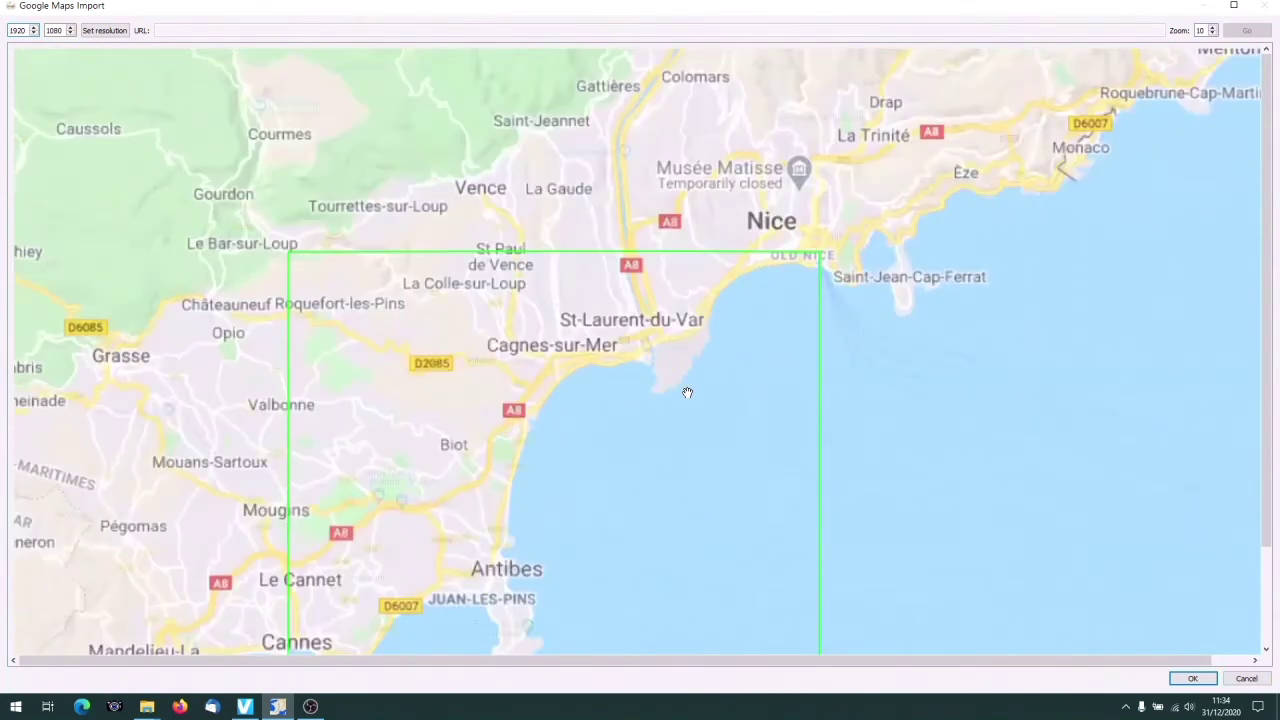
scroll(686, 389, "up", 1)
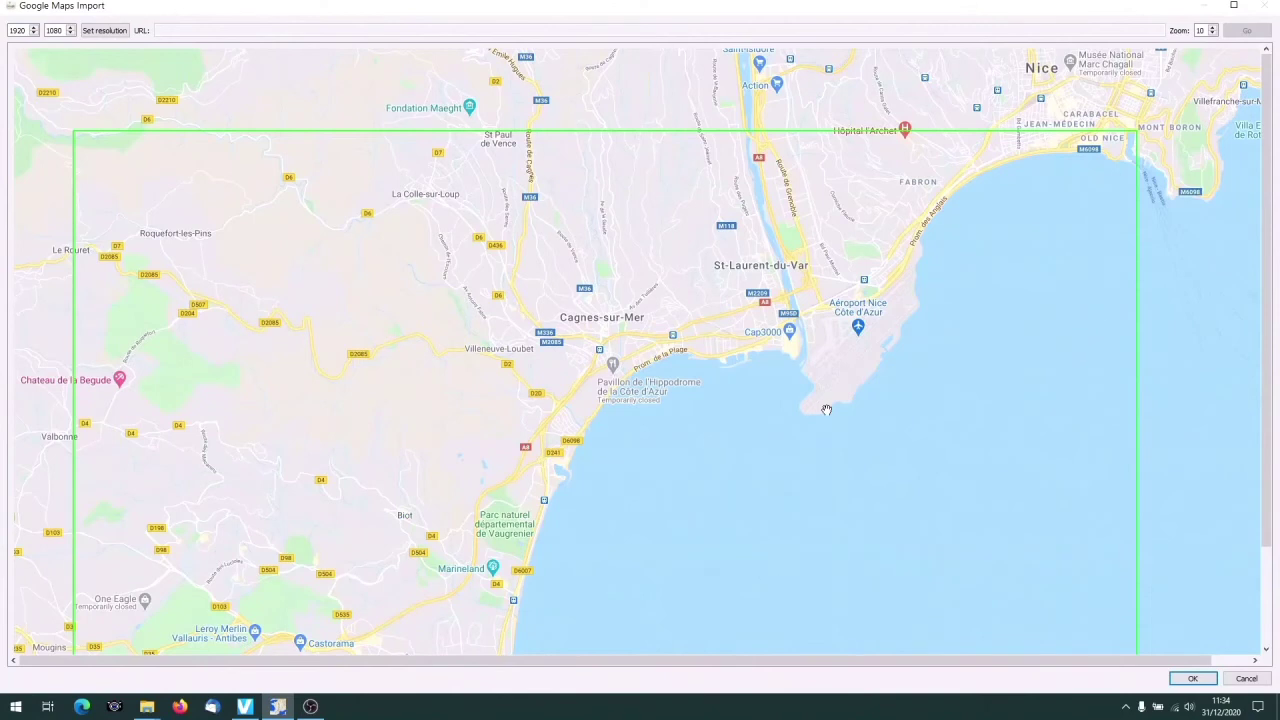
scroll(808, 427, "up", 1)
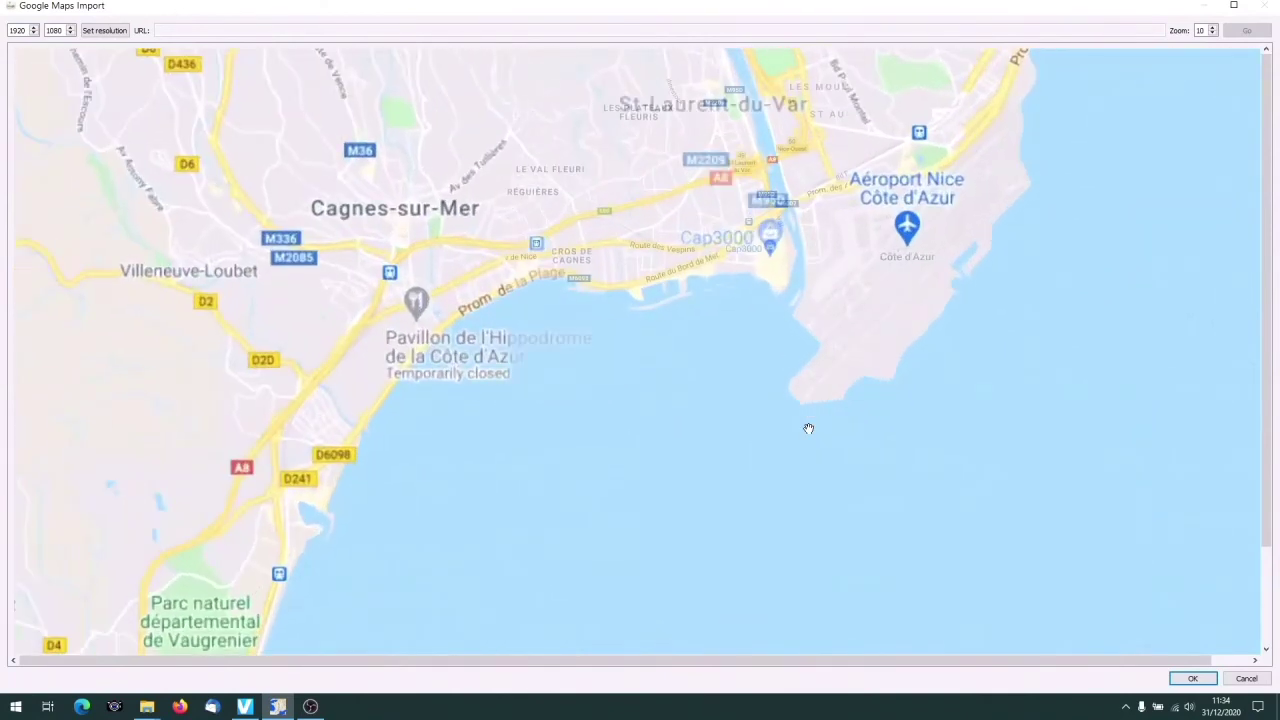
scroll(808, 428, "down", 1)
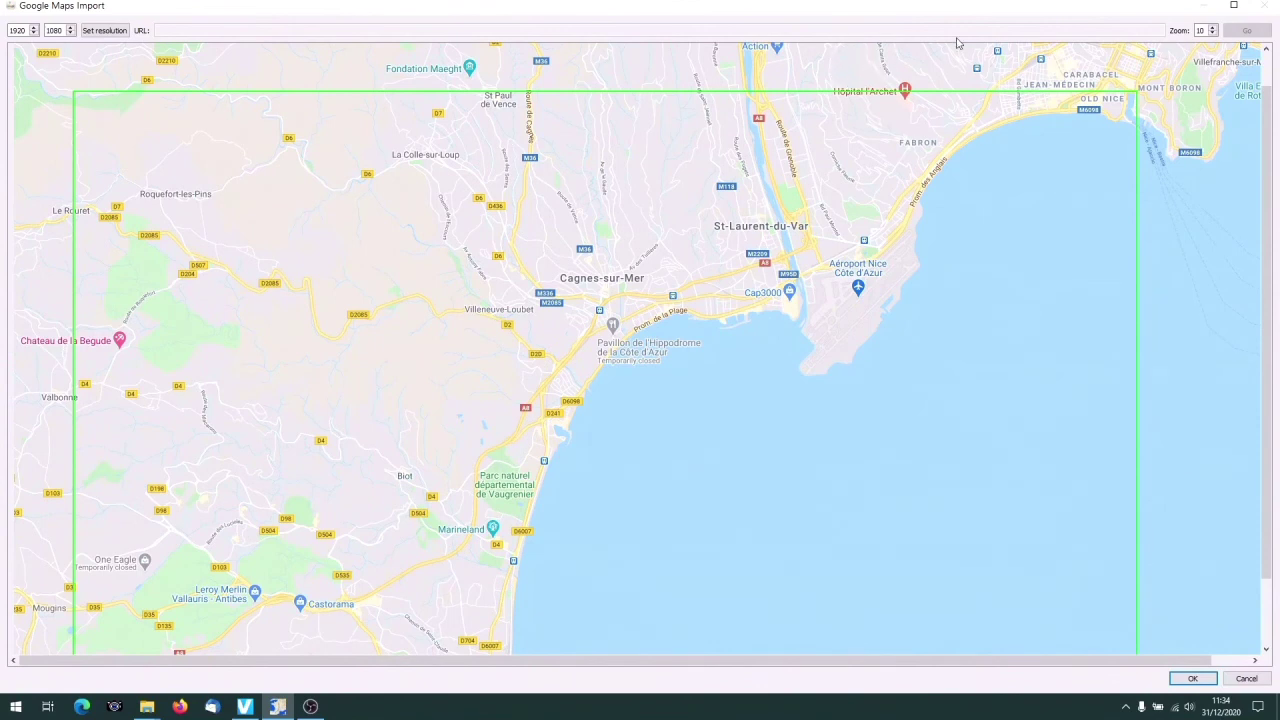
scroll(843, 192, "up", 1)
left_click_drag(843, 192, 848, 124)
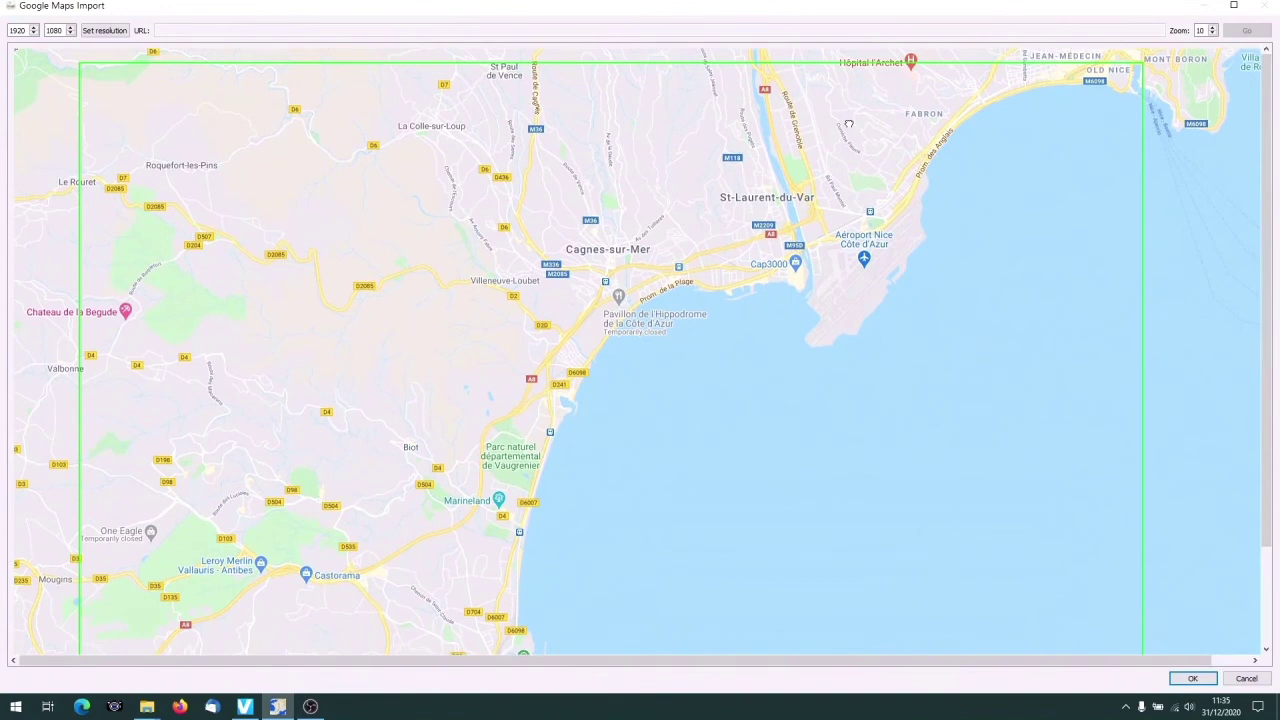
left_click(1267, 587)
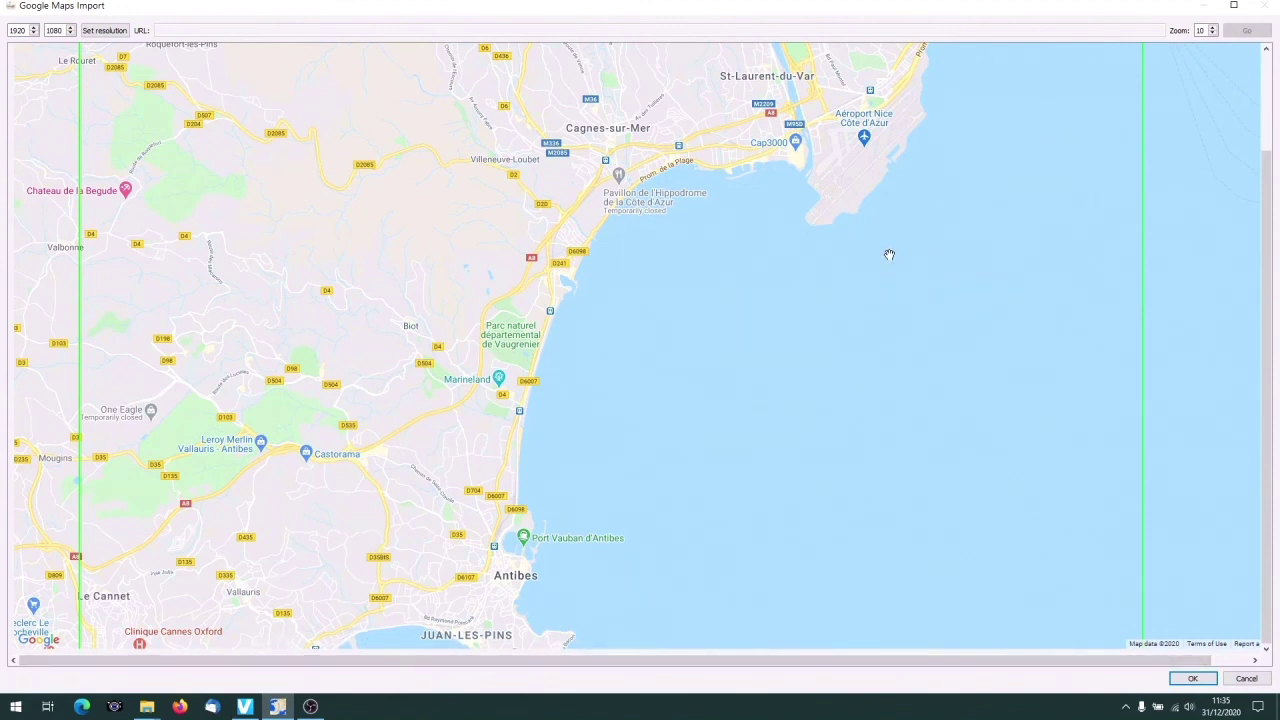
scroll(889, 254, "down", 1)
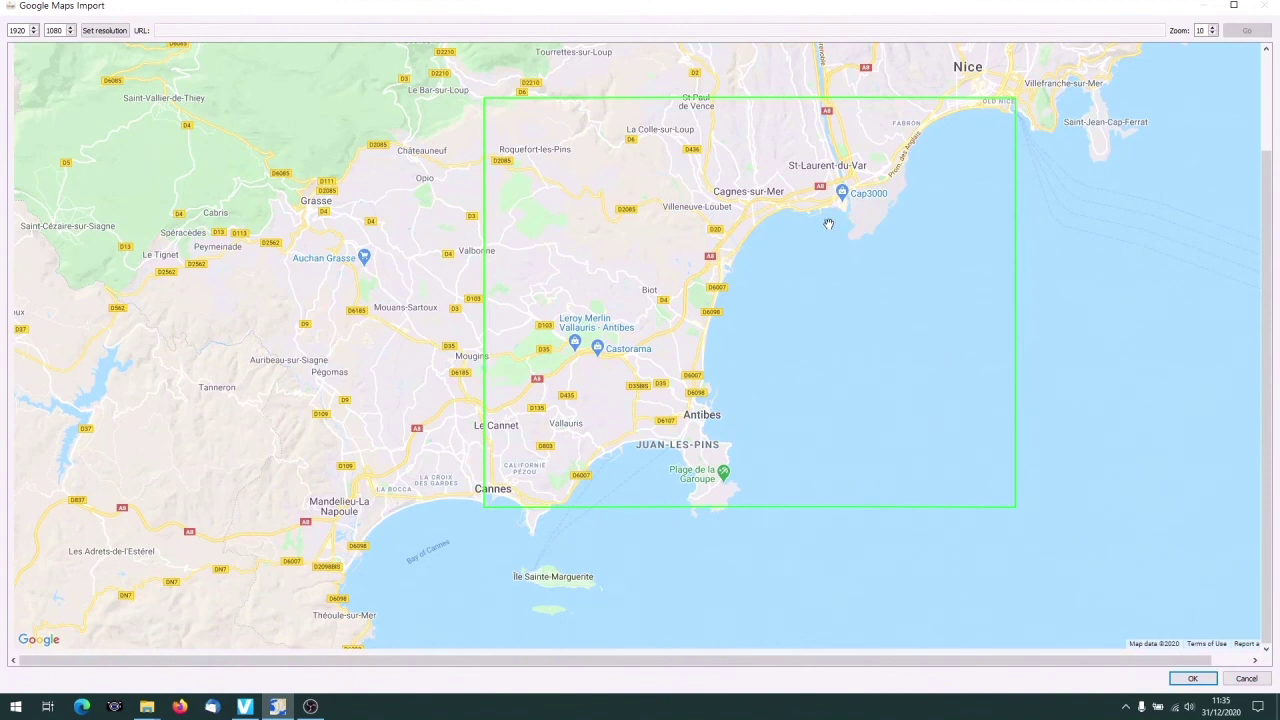
- Set the resolution of the imported map to 1280 by 720
double_click(8, 34)
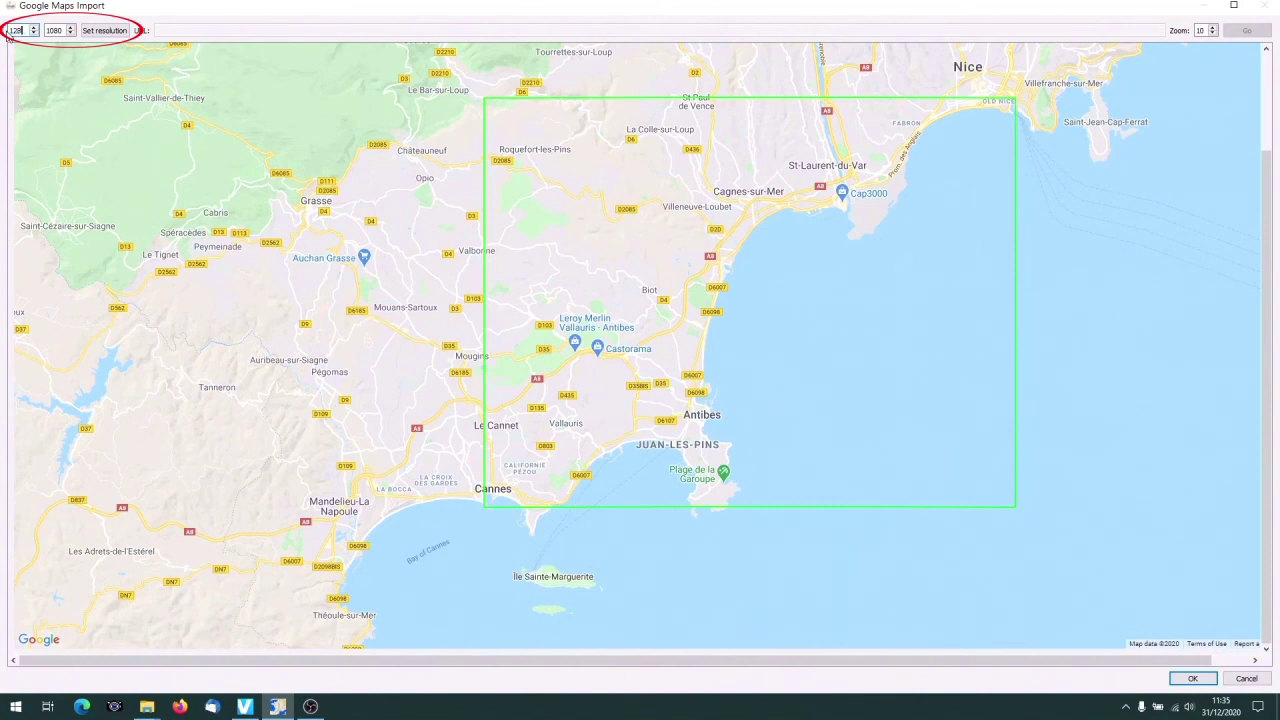
left_click(9, 33)
type("720")
left_click(90, 33)
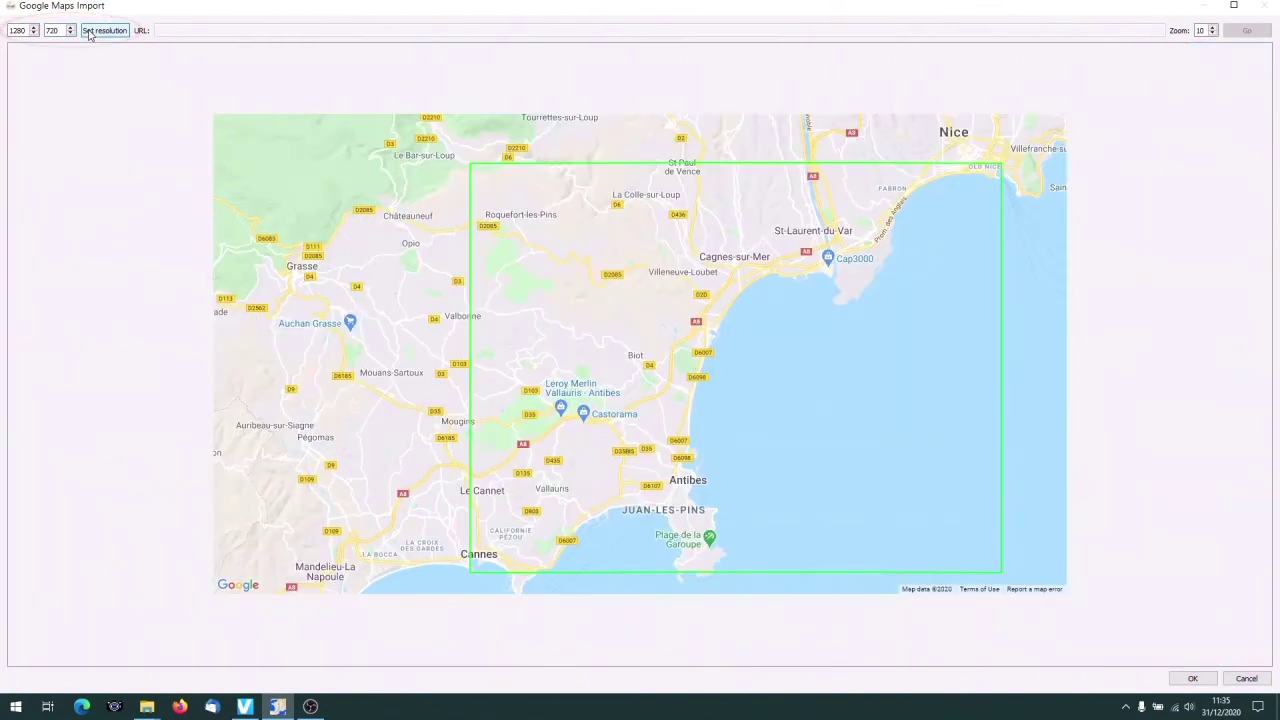
- Frame the map so the whole green route area from Cannes to Nice fits inside it, with no place pop-up open
left_click(588, 400)
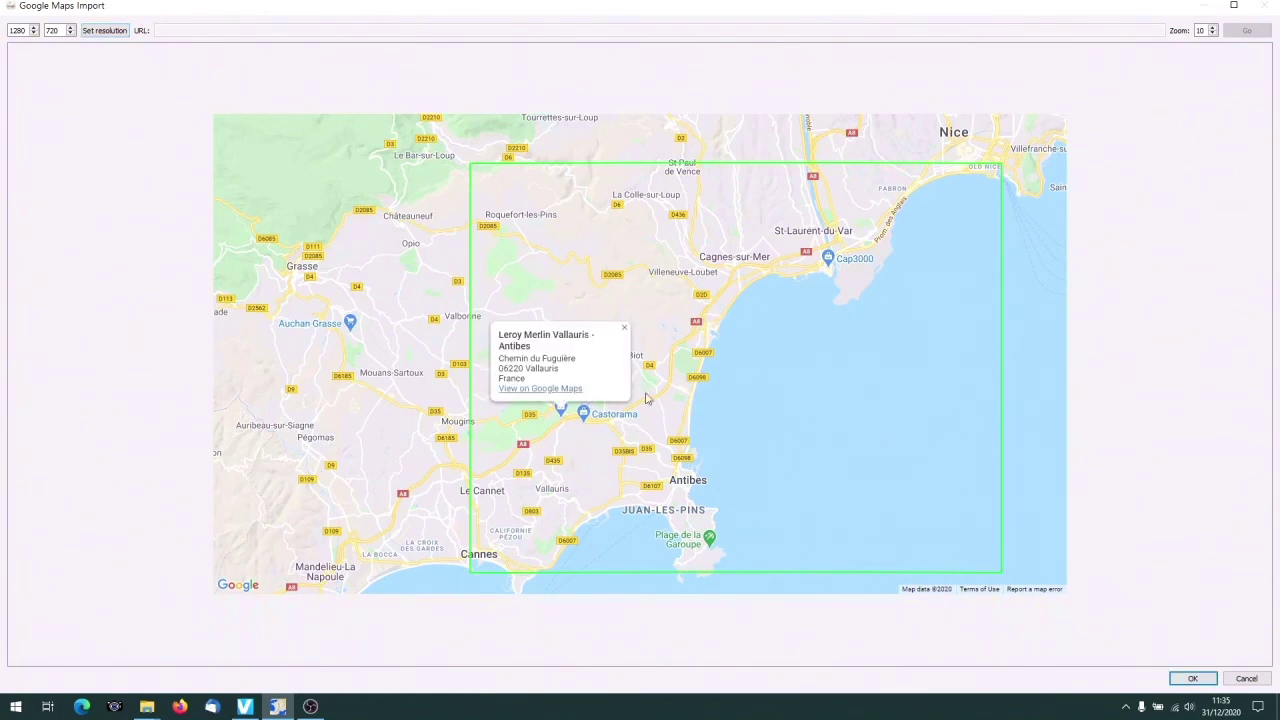
scroll(686, 392, "up", 1)
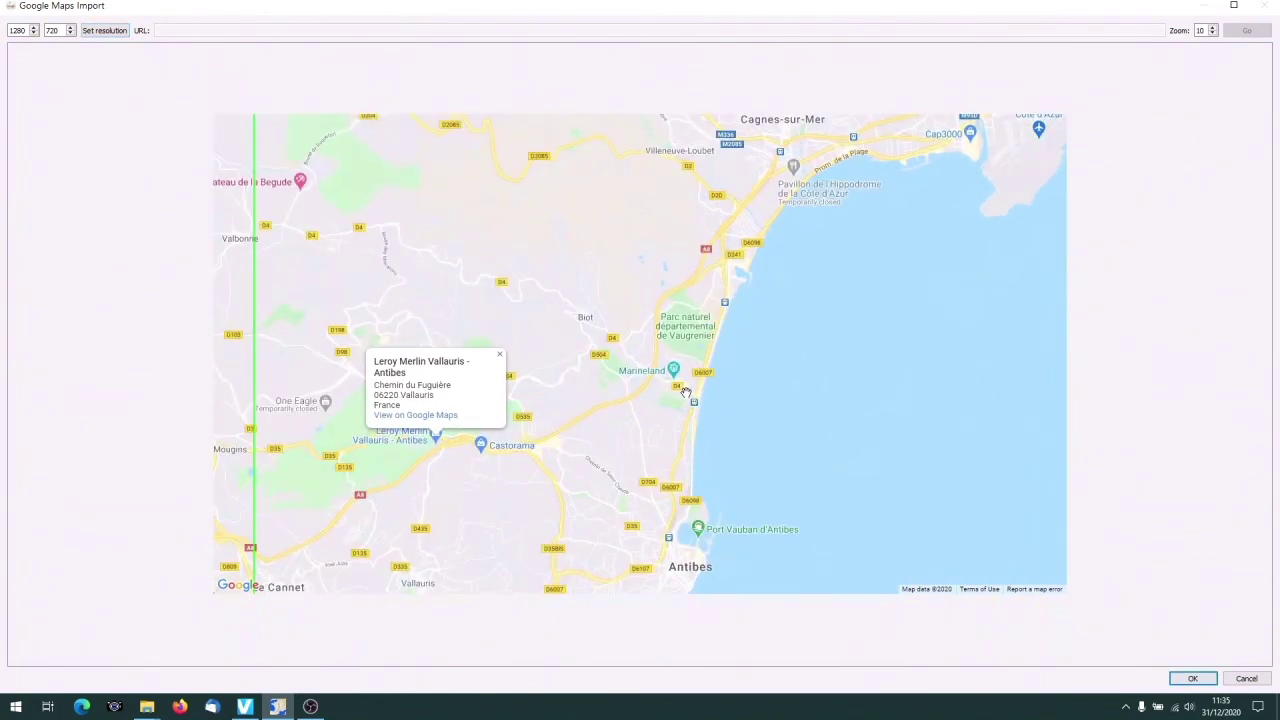
left_click(500, 354)
scroll(555, 354, "down", 1)
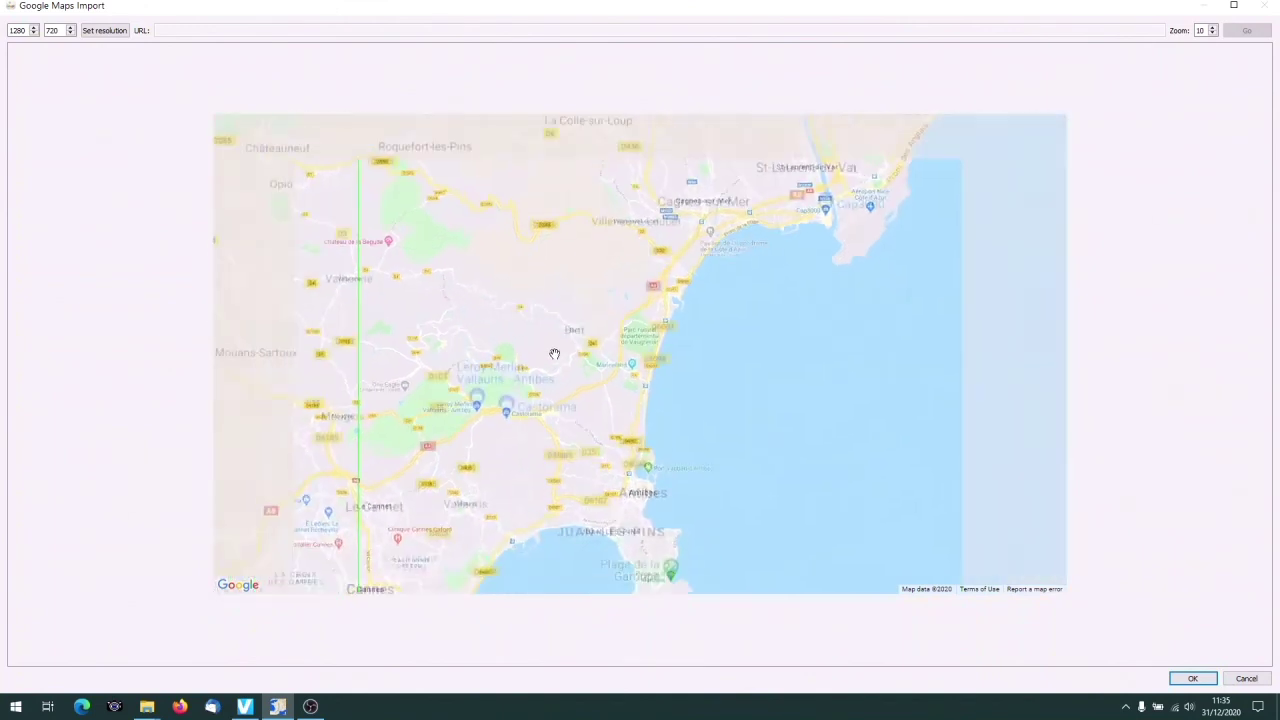
left_click_drag(552, 352, 514, 349)
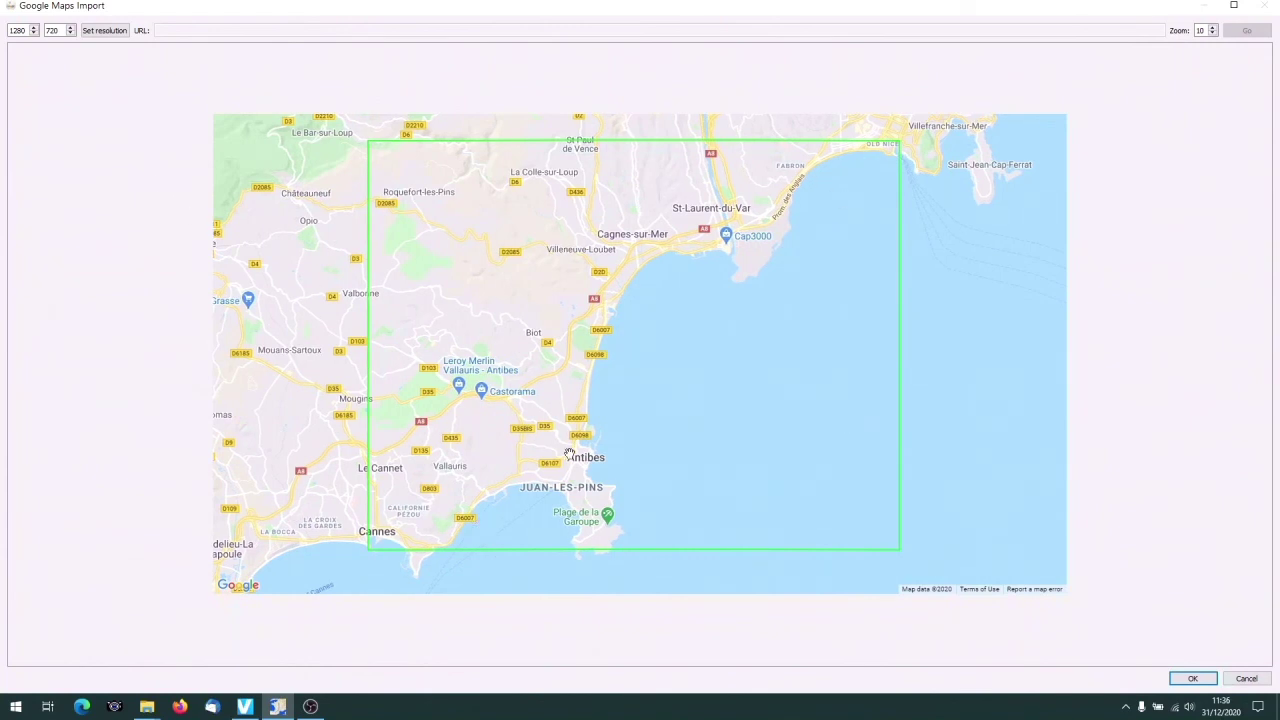
scroll(617, 381, "up", 1)
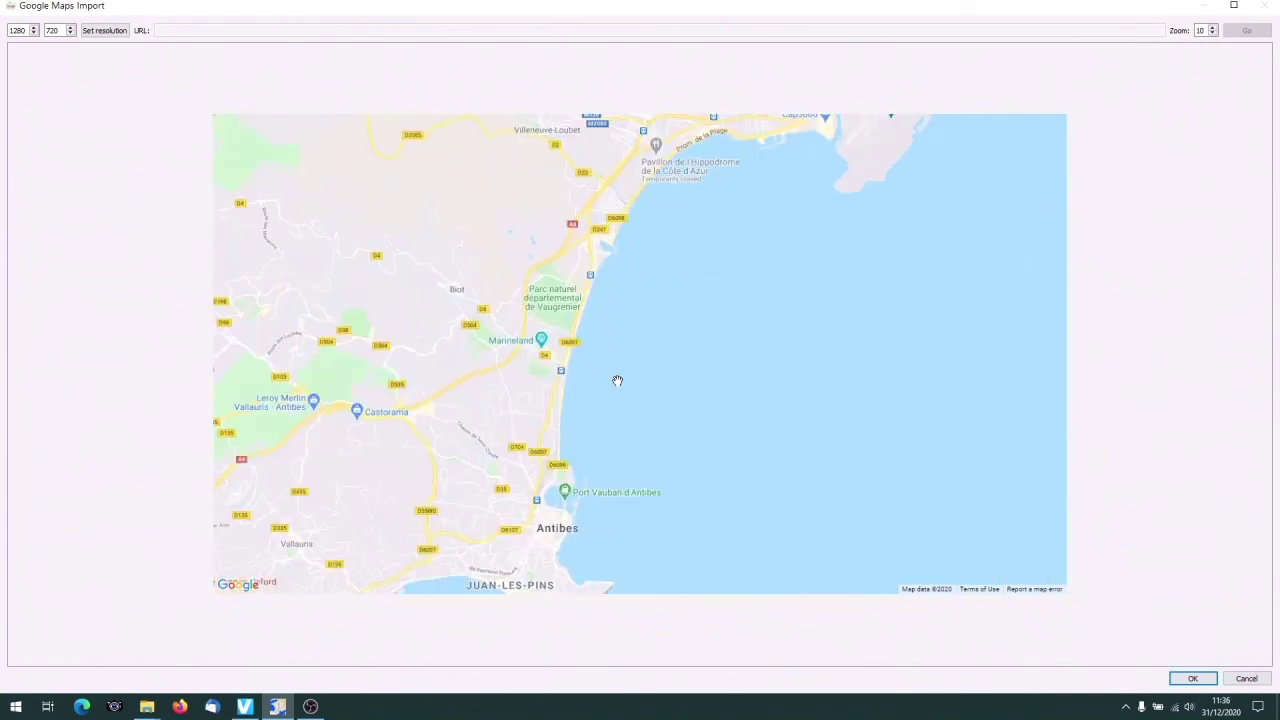
scroll(614, 380, "down", 1)
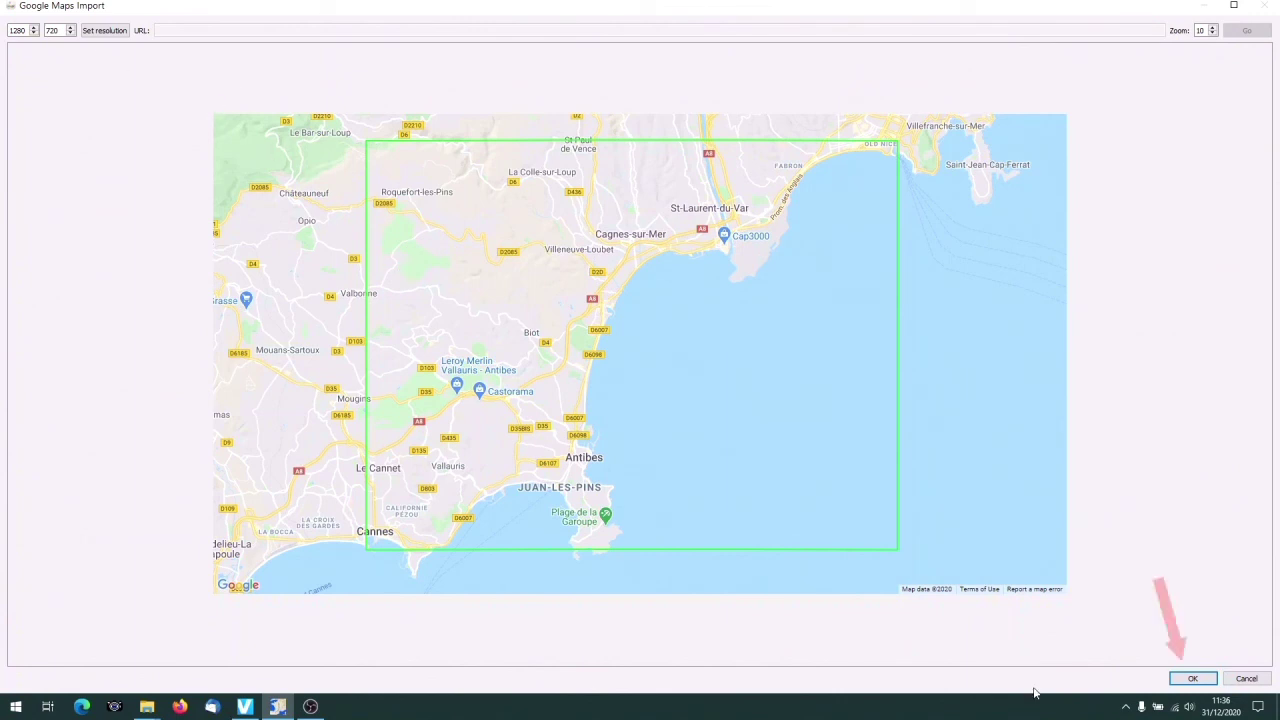
- Accept the map view and save it as Cannes-Nice GPX.png in the 2-Cartes-GPX folder
left_click(1192, 679)
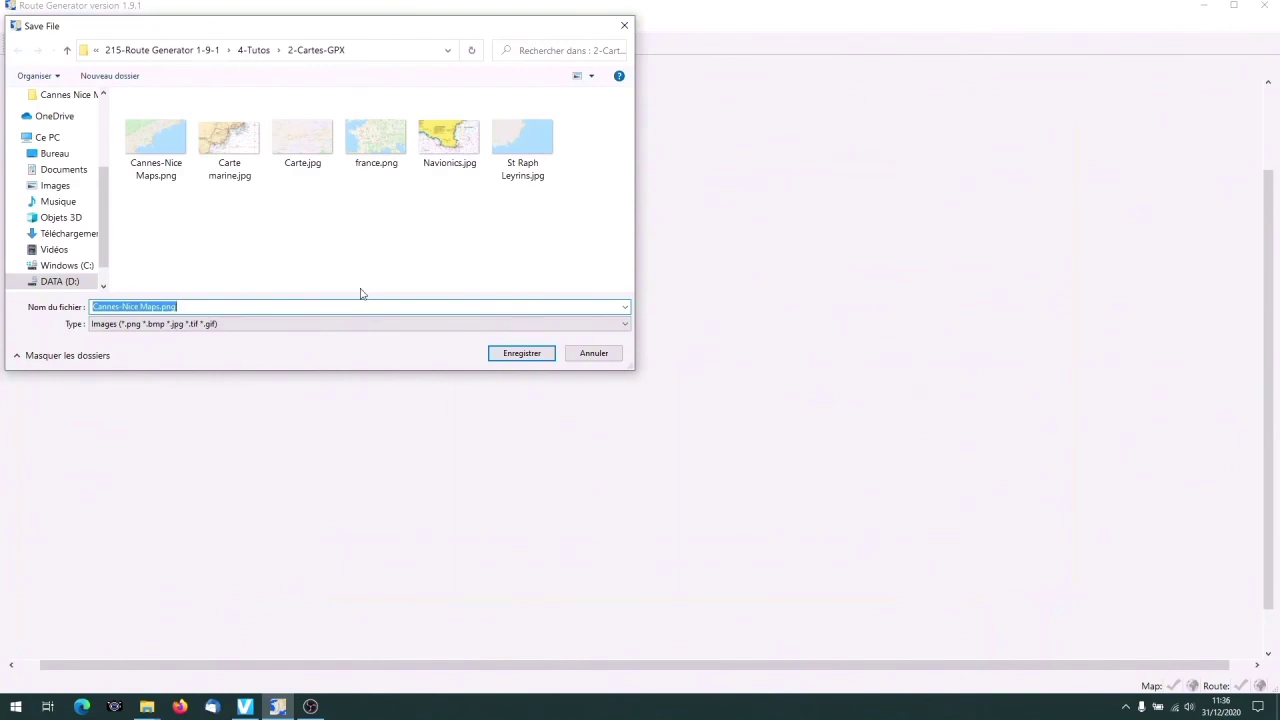
left_click_drag(142, 307, 157, 308)
type("GPX")
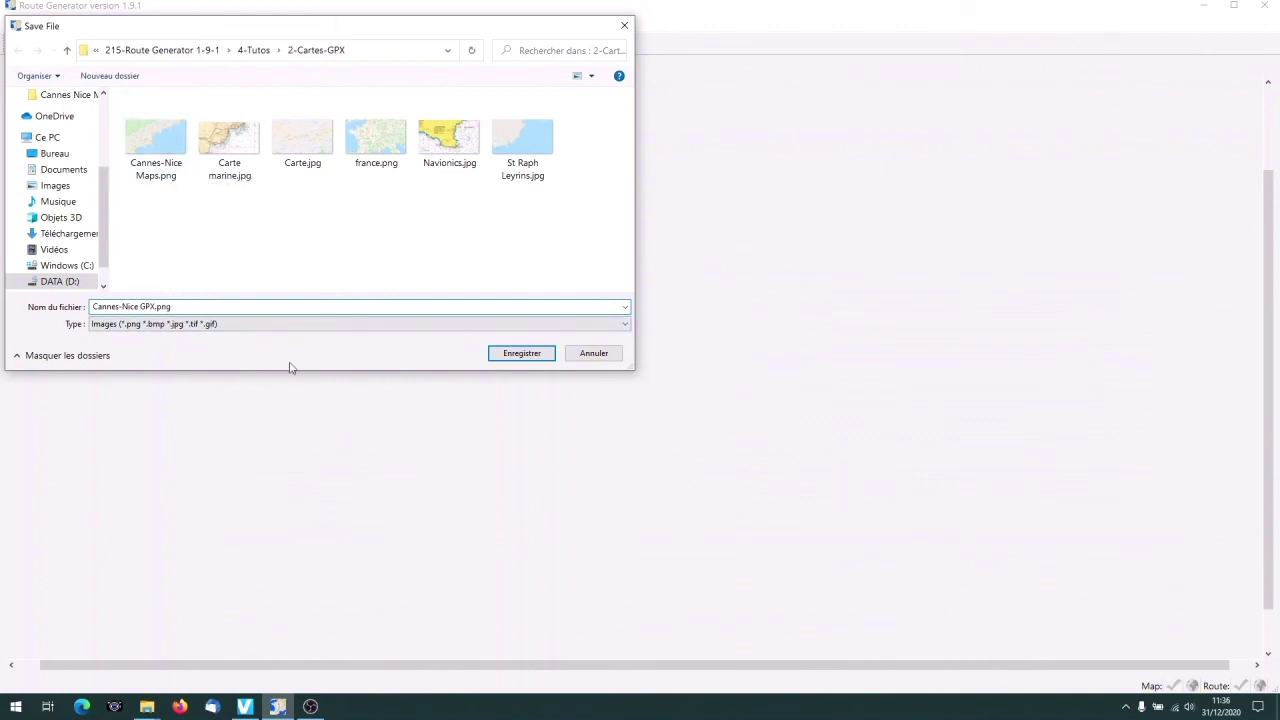
left_click(522, 356)
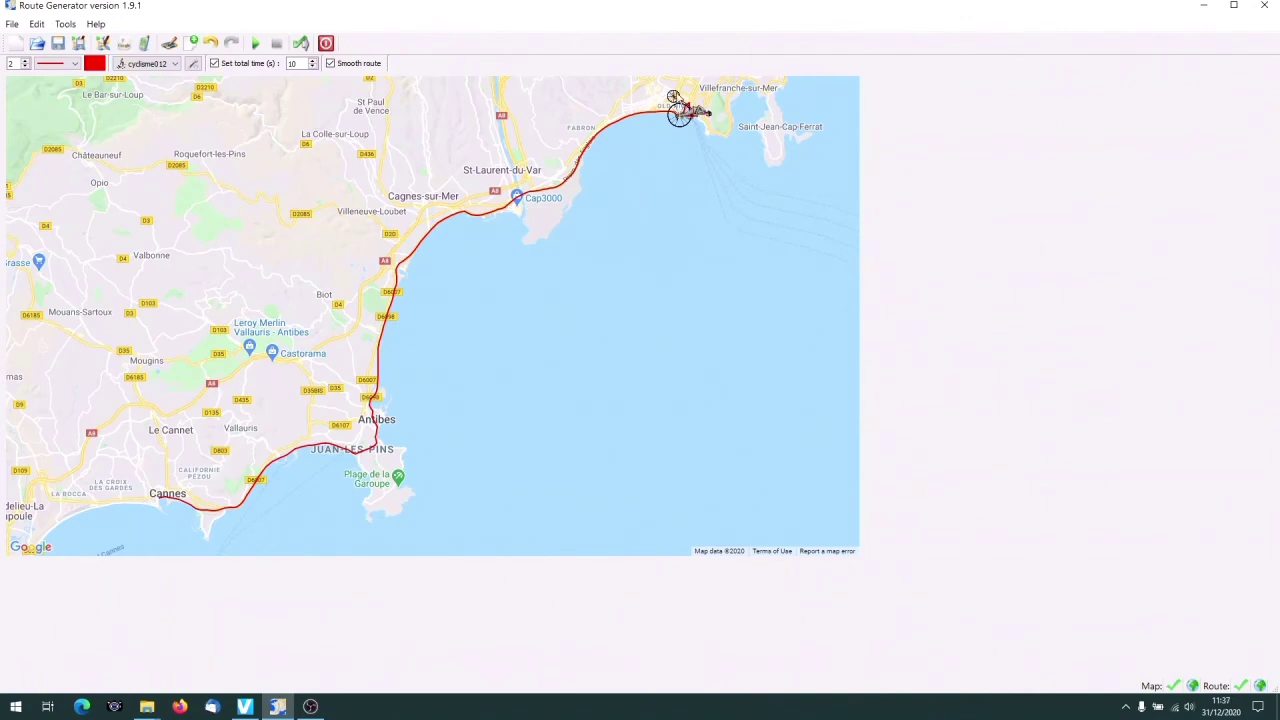
- Play back part of the route animation, stop it, and change the route's vehicle to bicycle
left_click(255, 43)
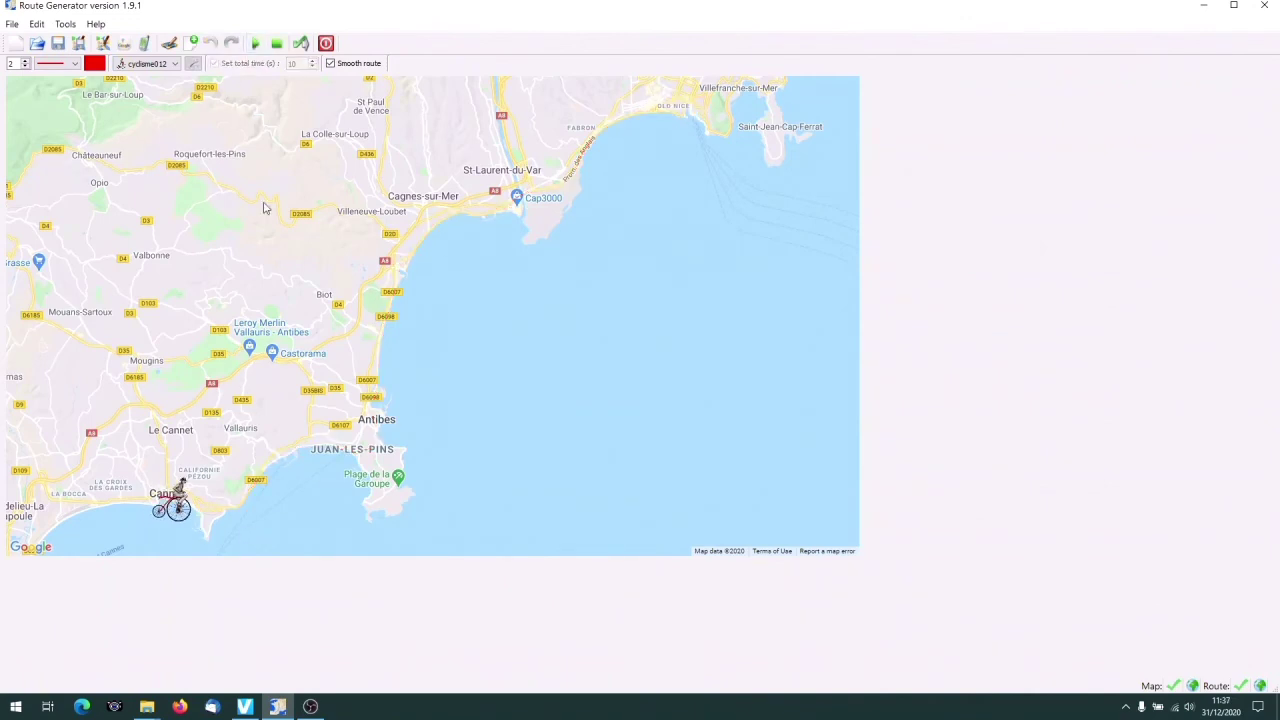
left_click(275, 45)
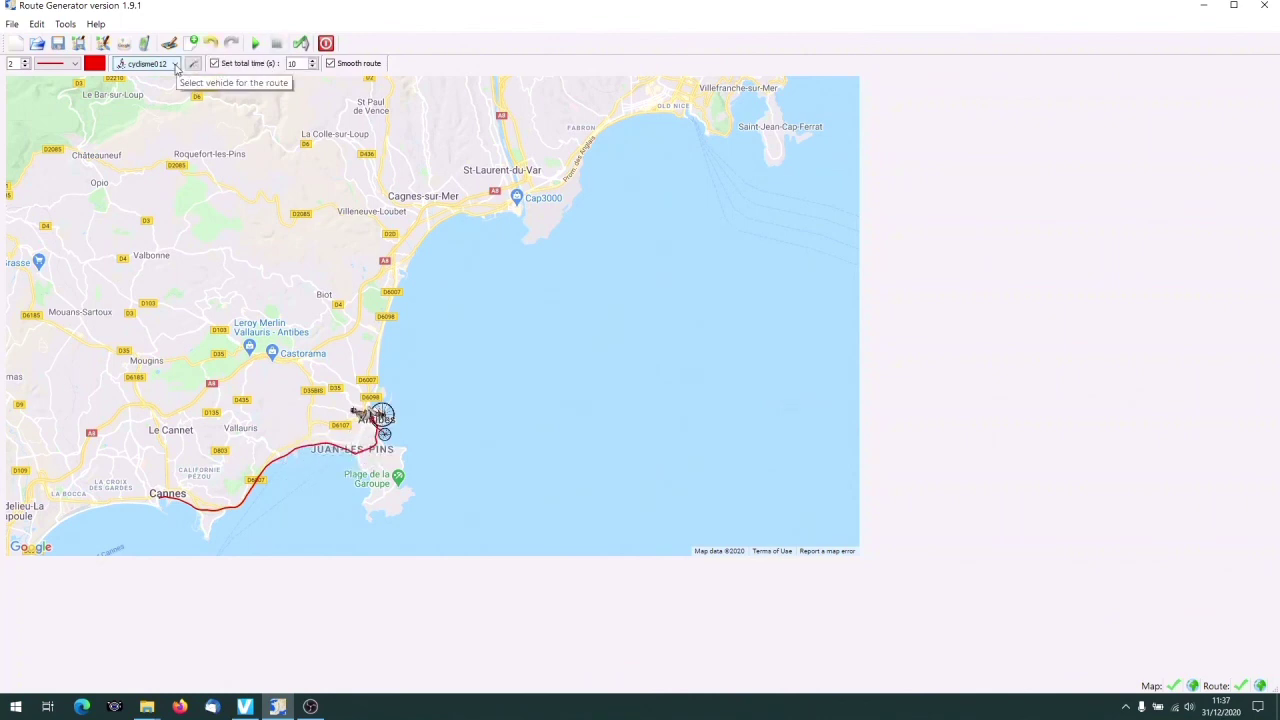
left_click(175, 64)
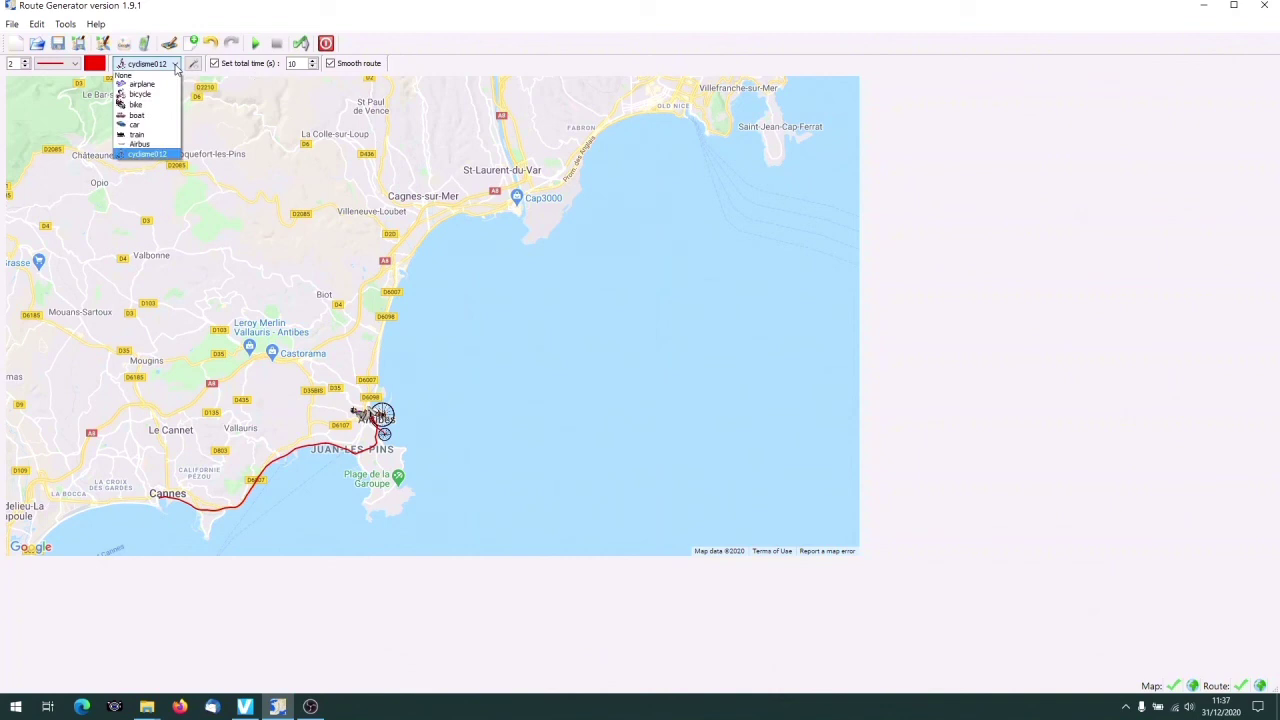
left_click(141, 95)
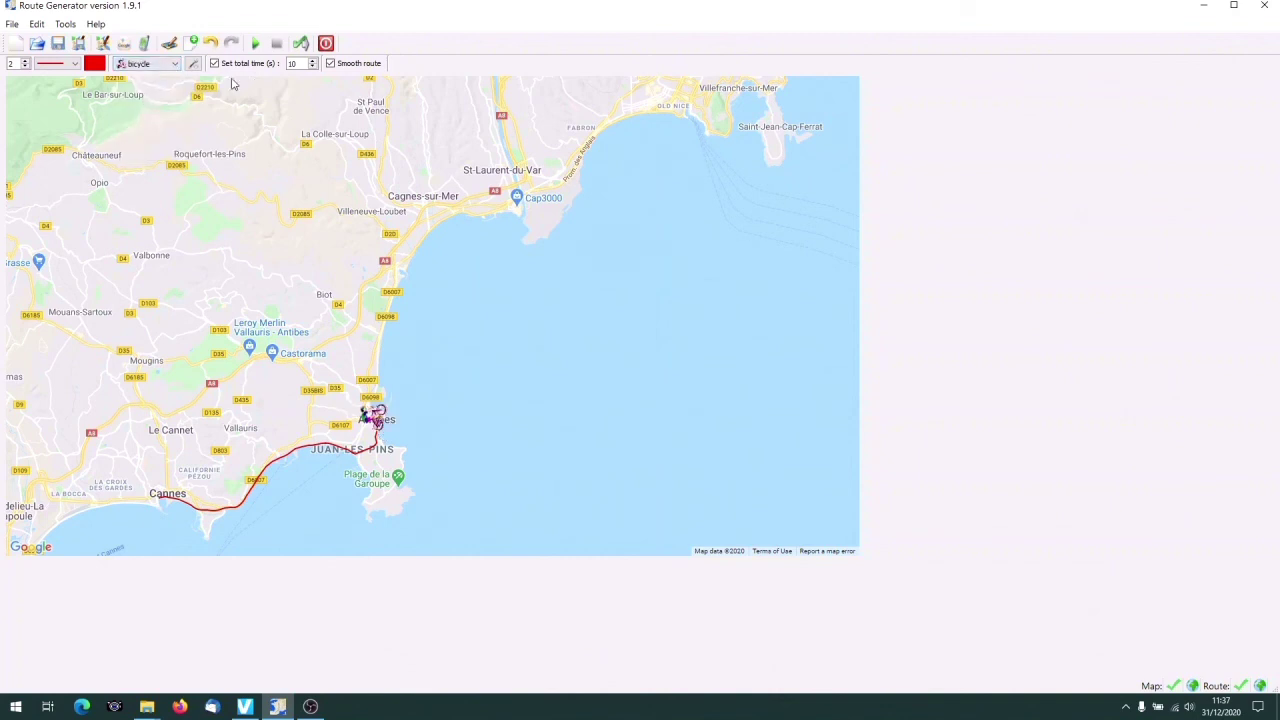
- Preview the start of the route animation with the bicycle vehicle and stop the playback partway
left_click(255, 45)
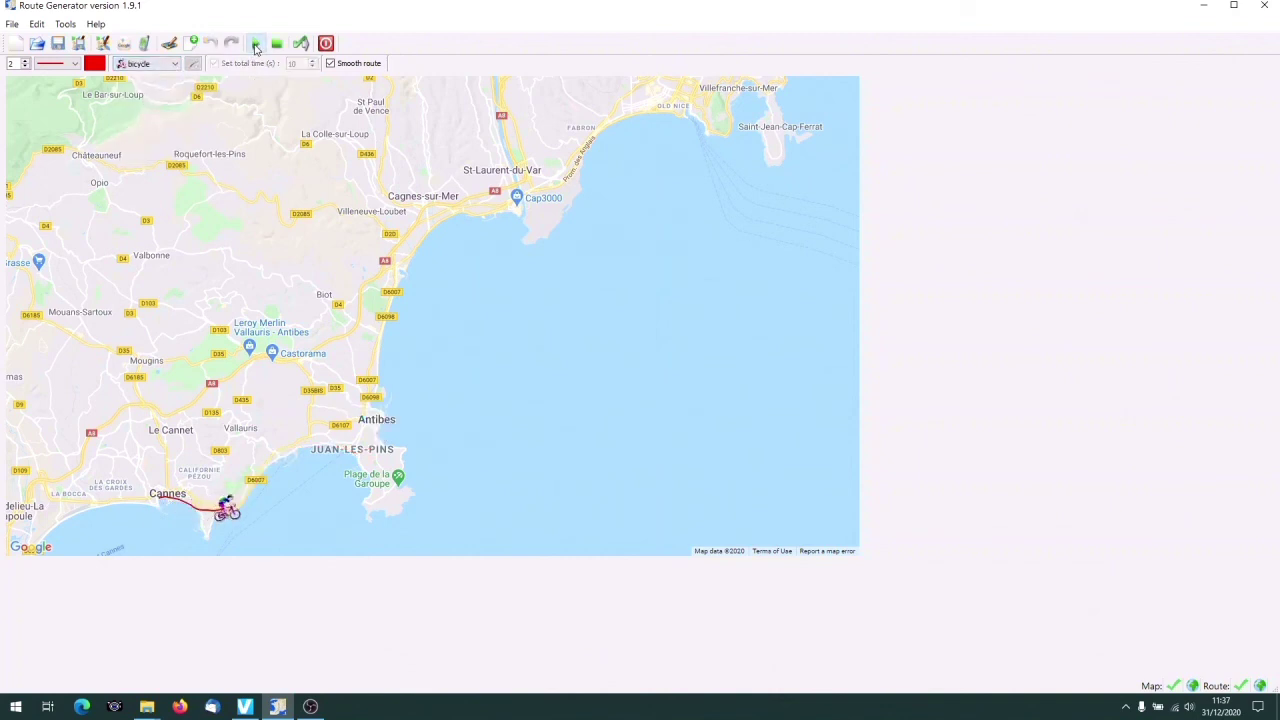
left_click(276, 44)
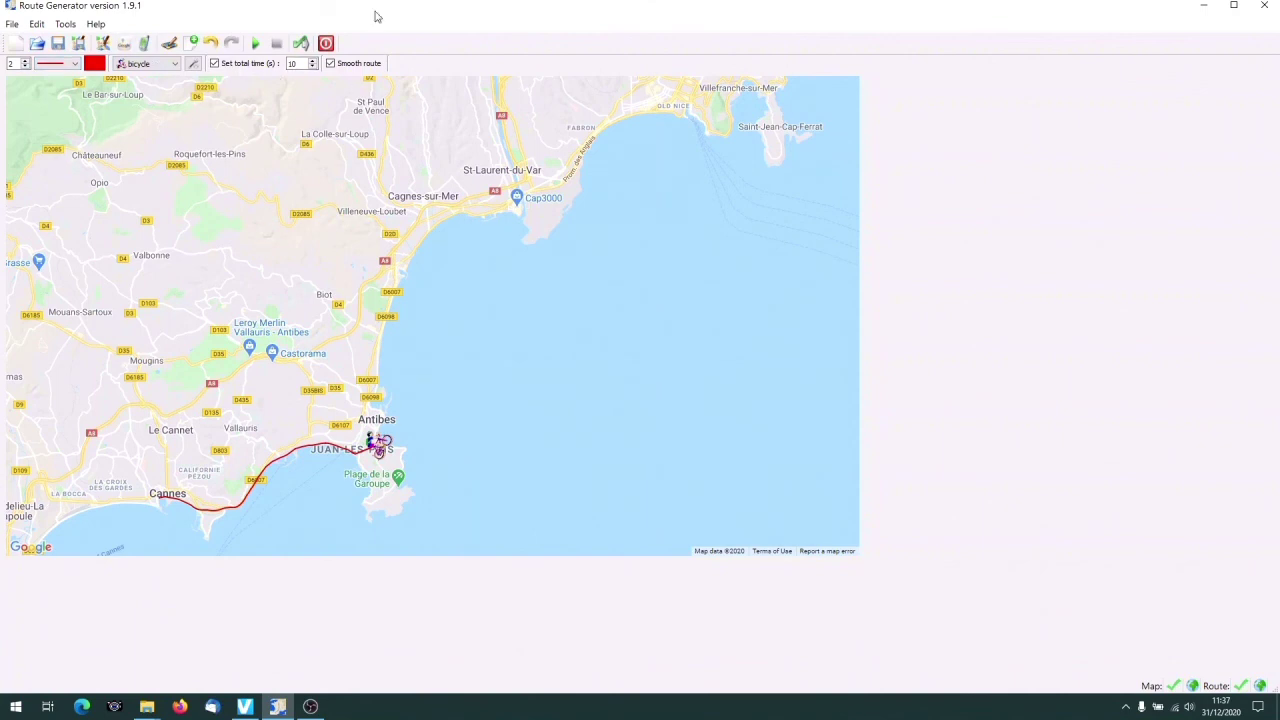
left_click(300, 45)
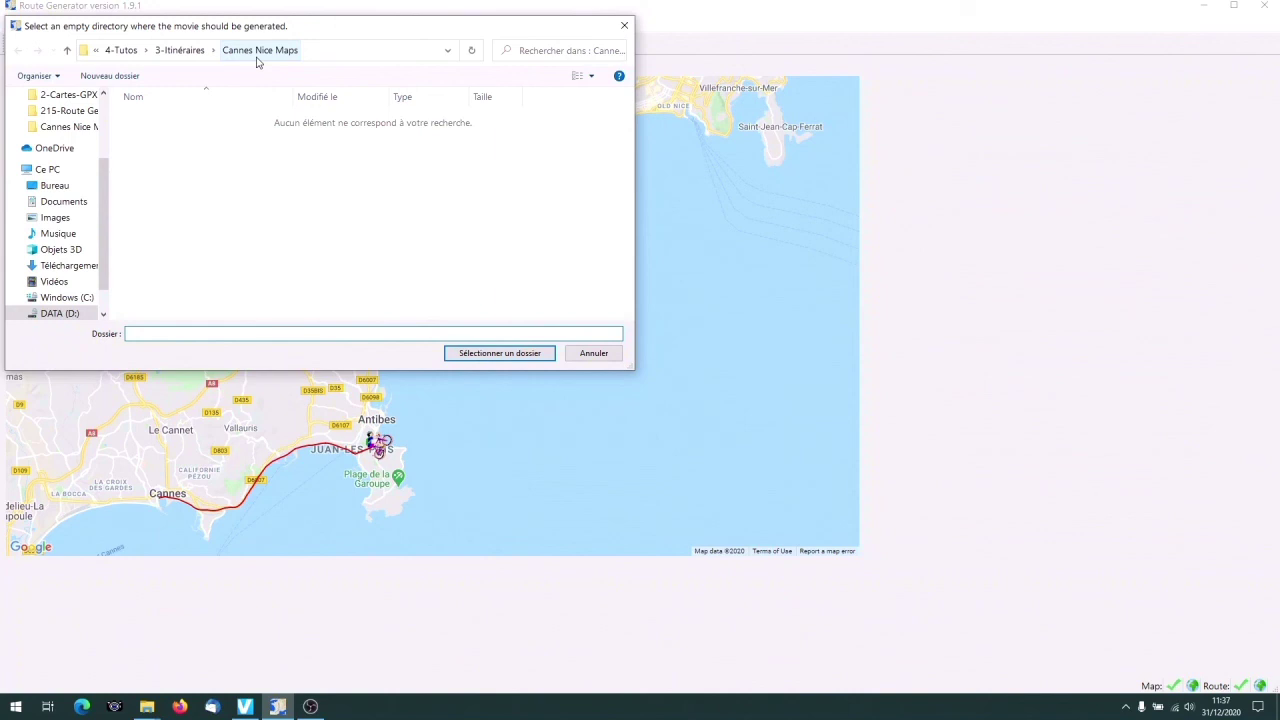
left_click(487, 355)
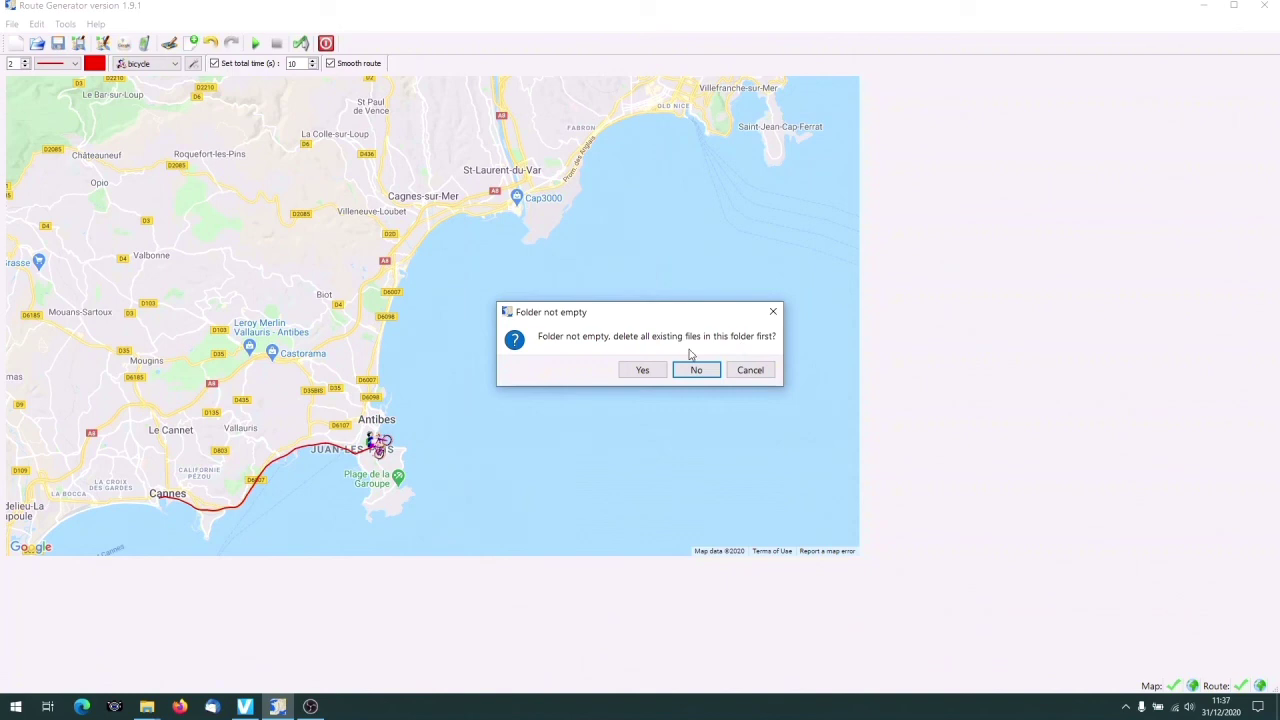
left_click(752, 371)
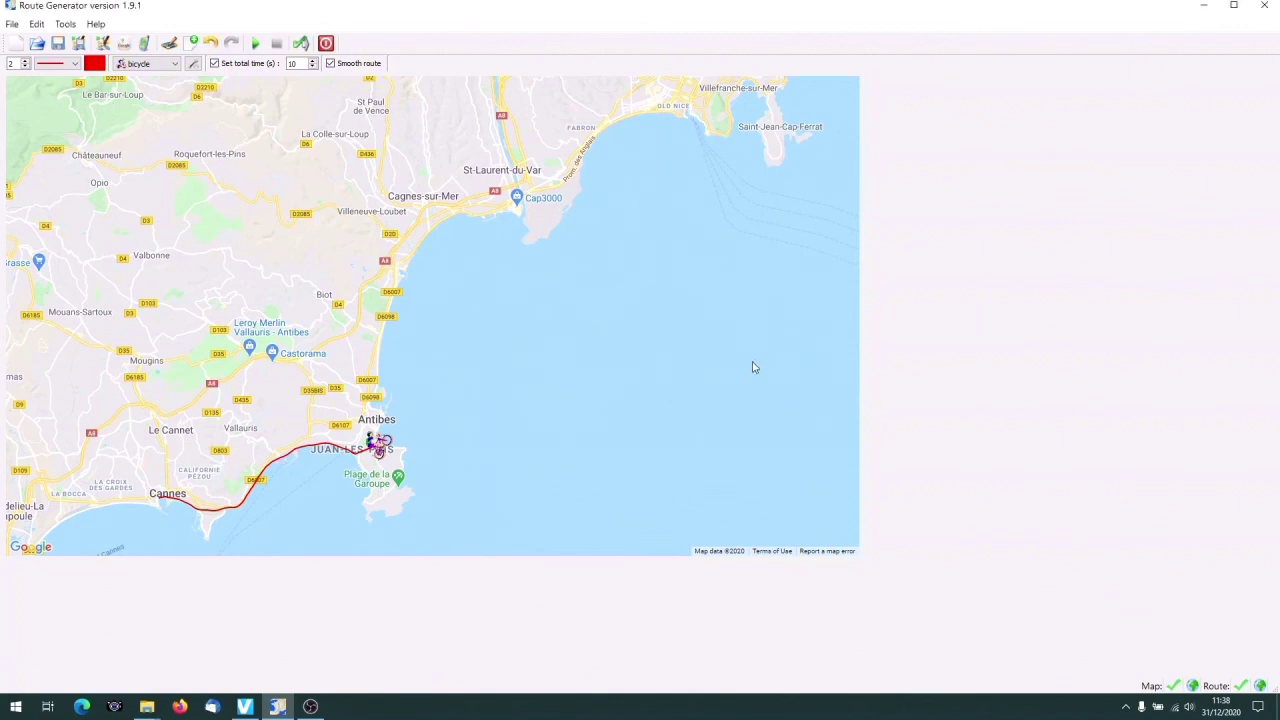
- Generate the route movie into a new folder named Cannes Nice GPX inside 3-Itinéraires
left_click(301, 44)
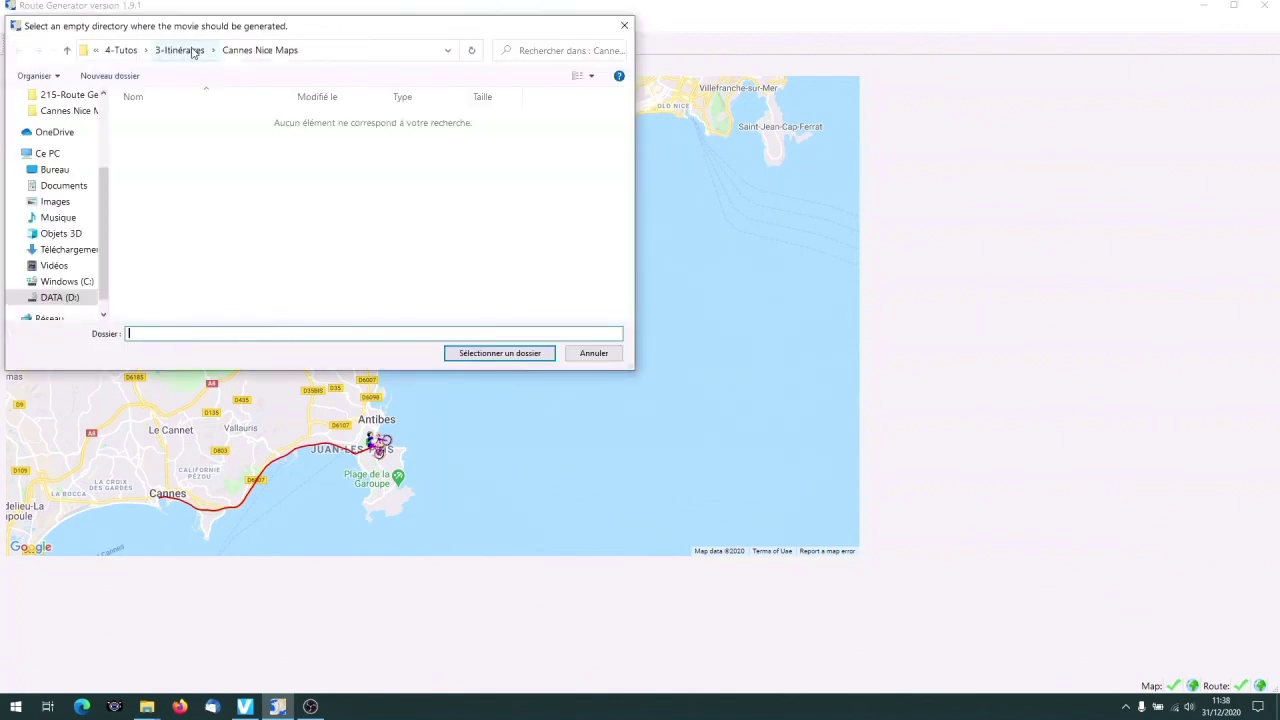
left_click(180, 50)
left_click(126, 78)
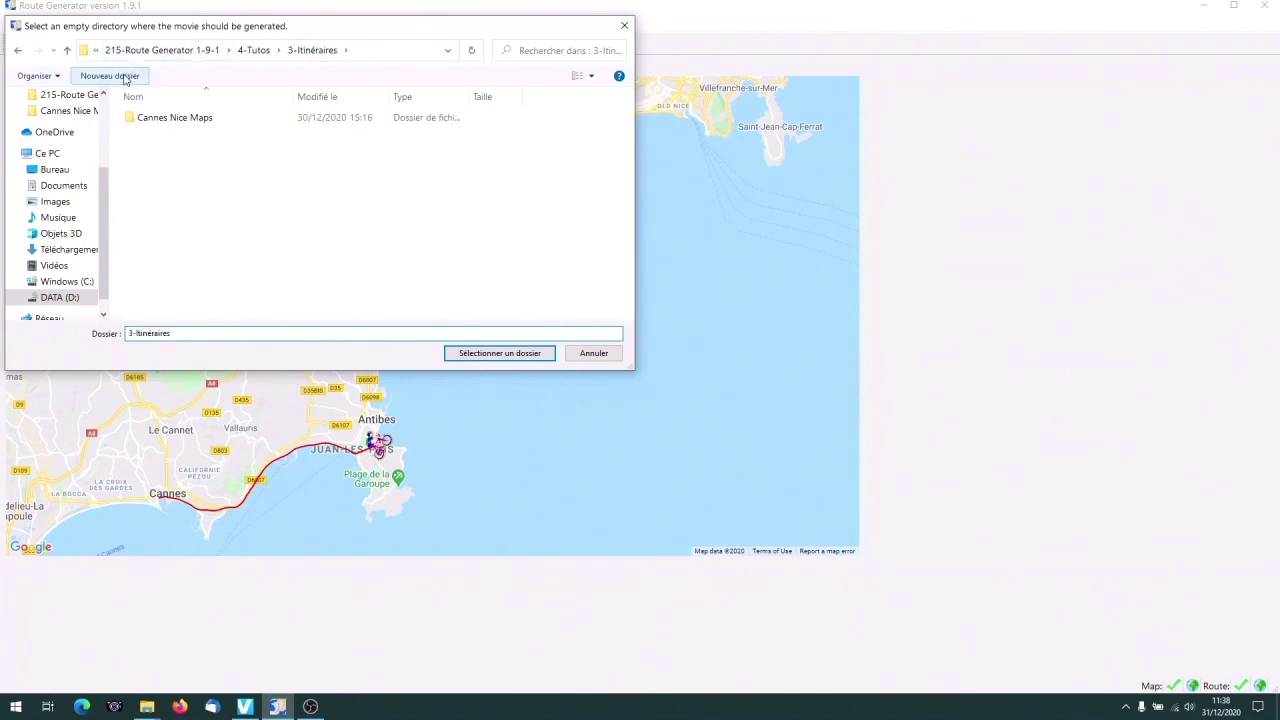
type("Cannes Nice GPX")
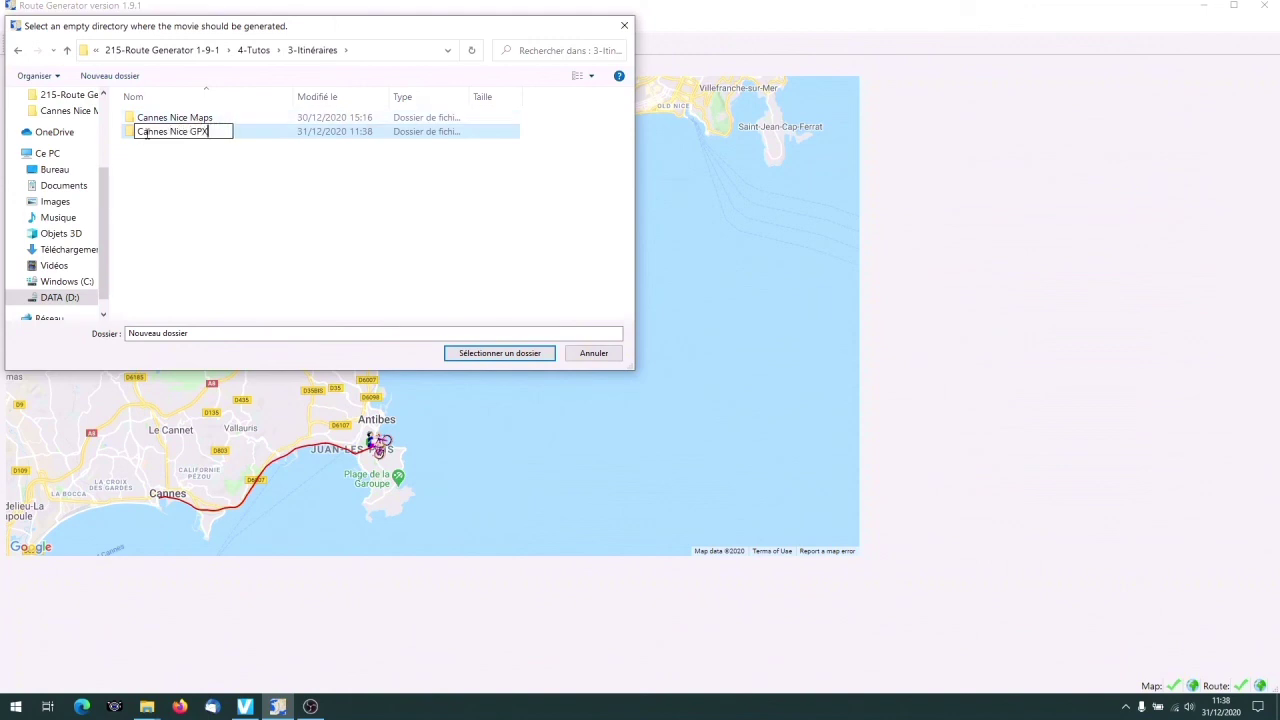
key("Return")
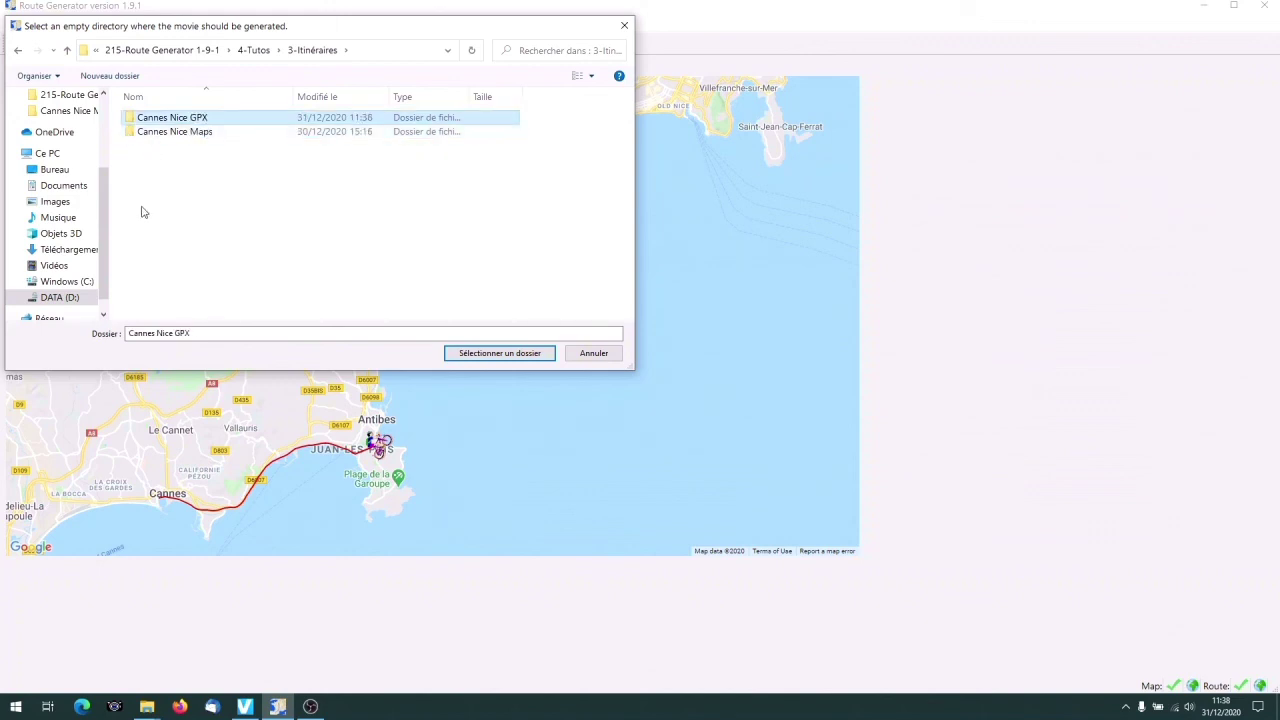
left_click(495, 355)
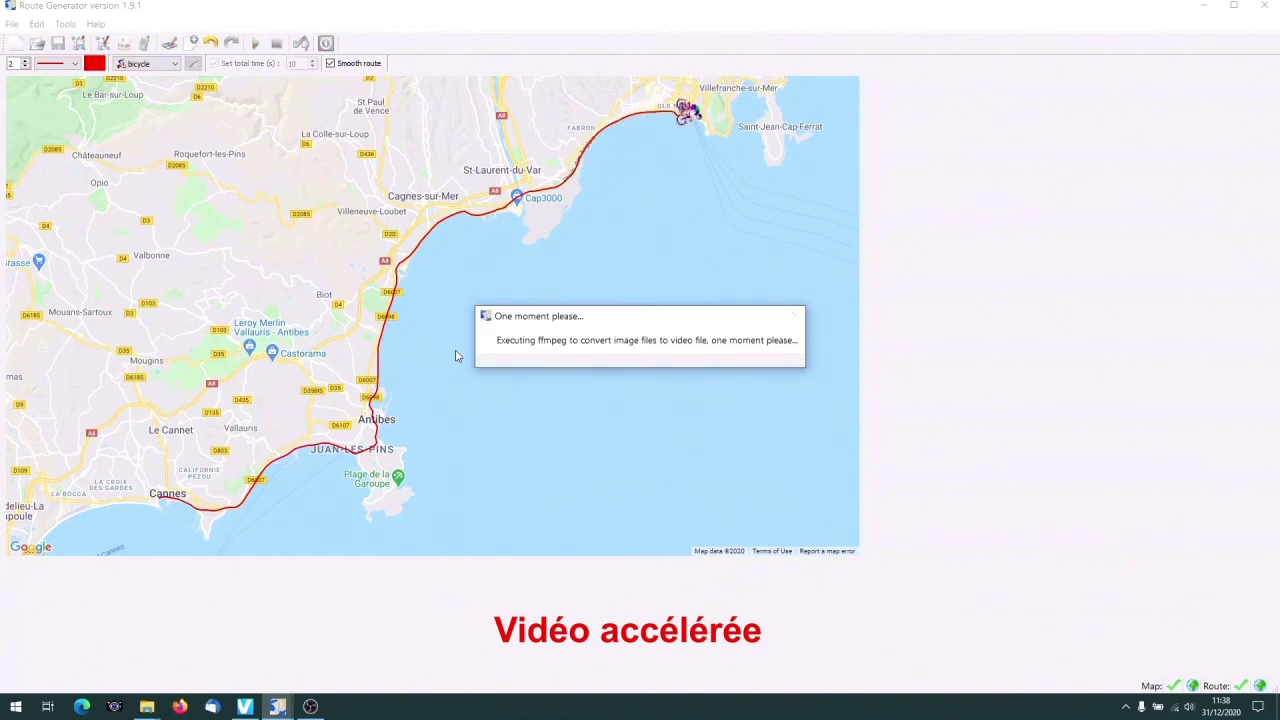
left_click(772, 375)
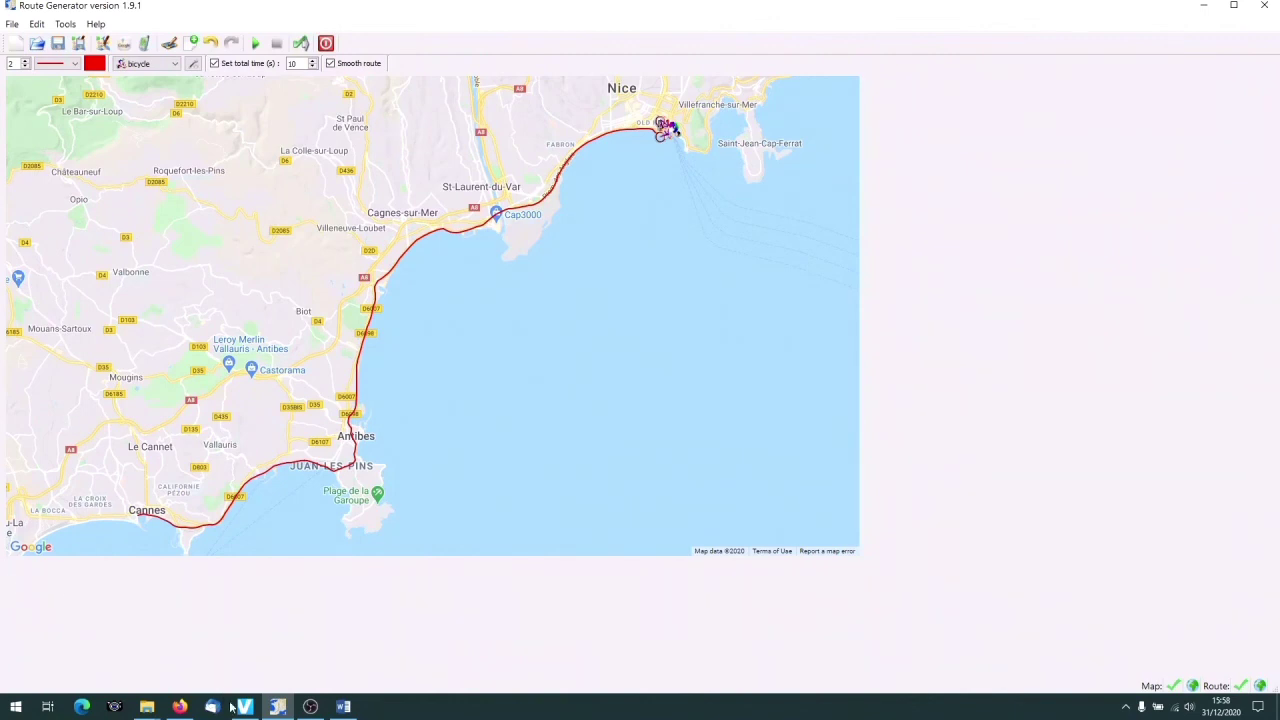
- Switch to MAGIX Vidéo deluxe and play the Tuto Route Generator project's out.mp4 route clip in full-screen preview
left_click(244, 707)
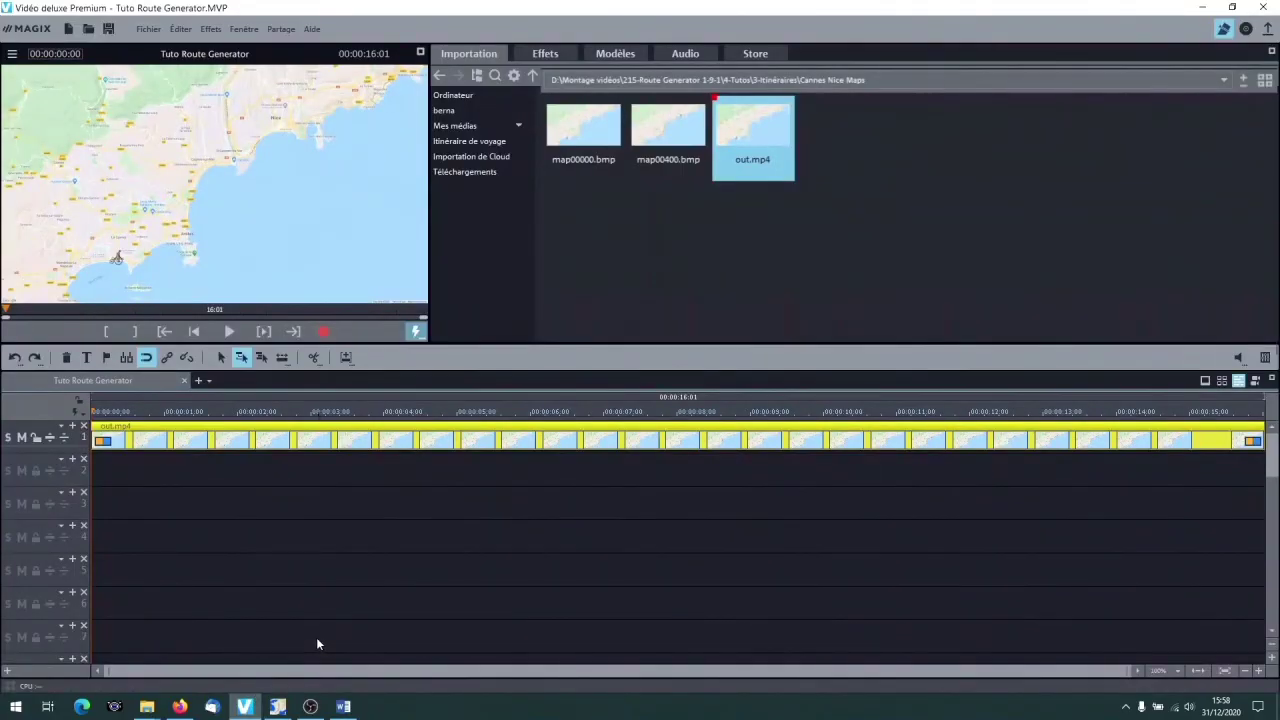
key("alt+Return")
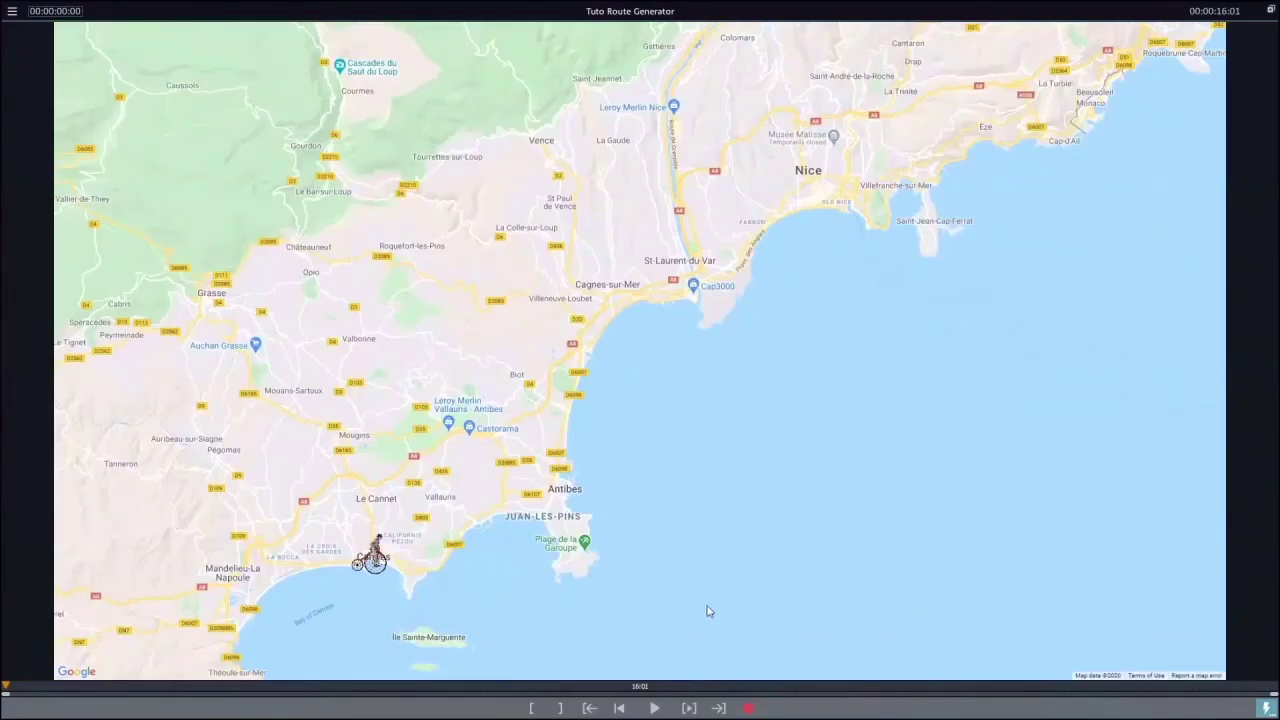
left_click(654, 708)
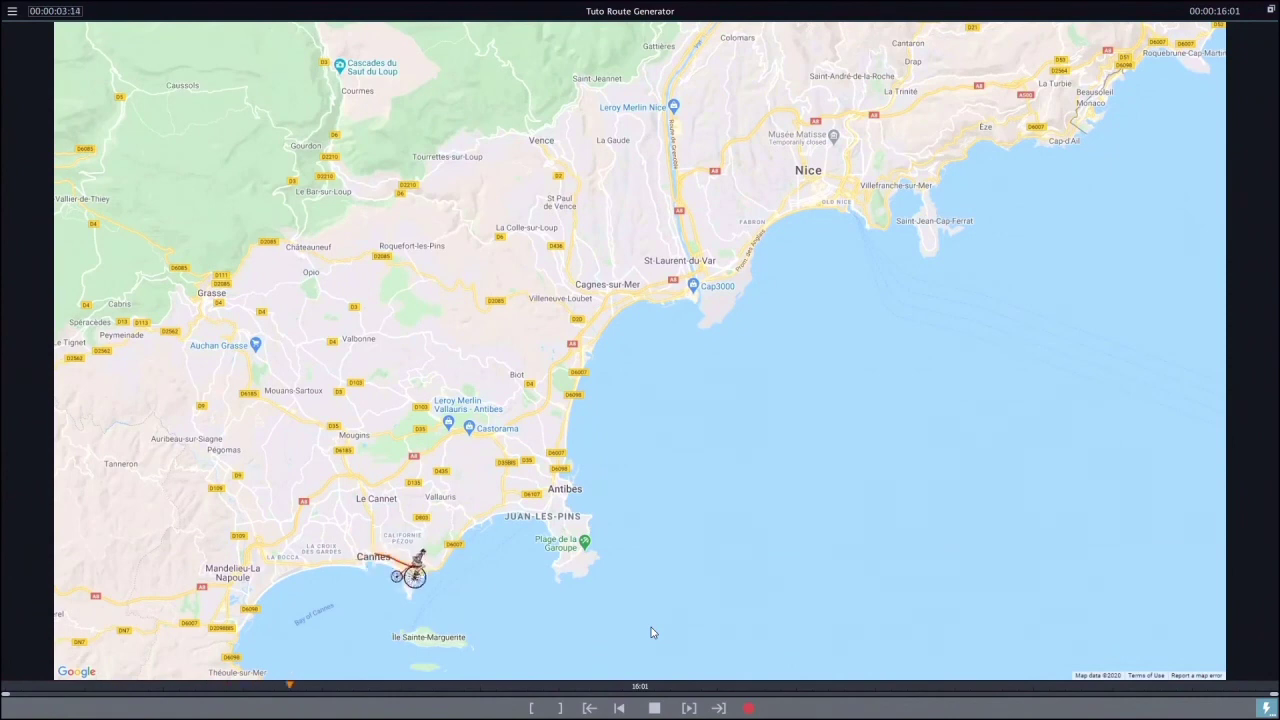